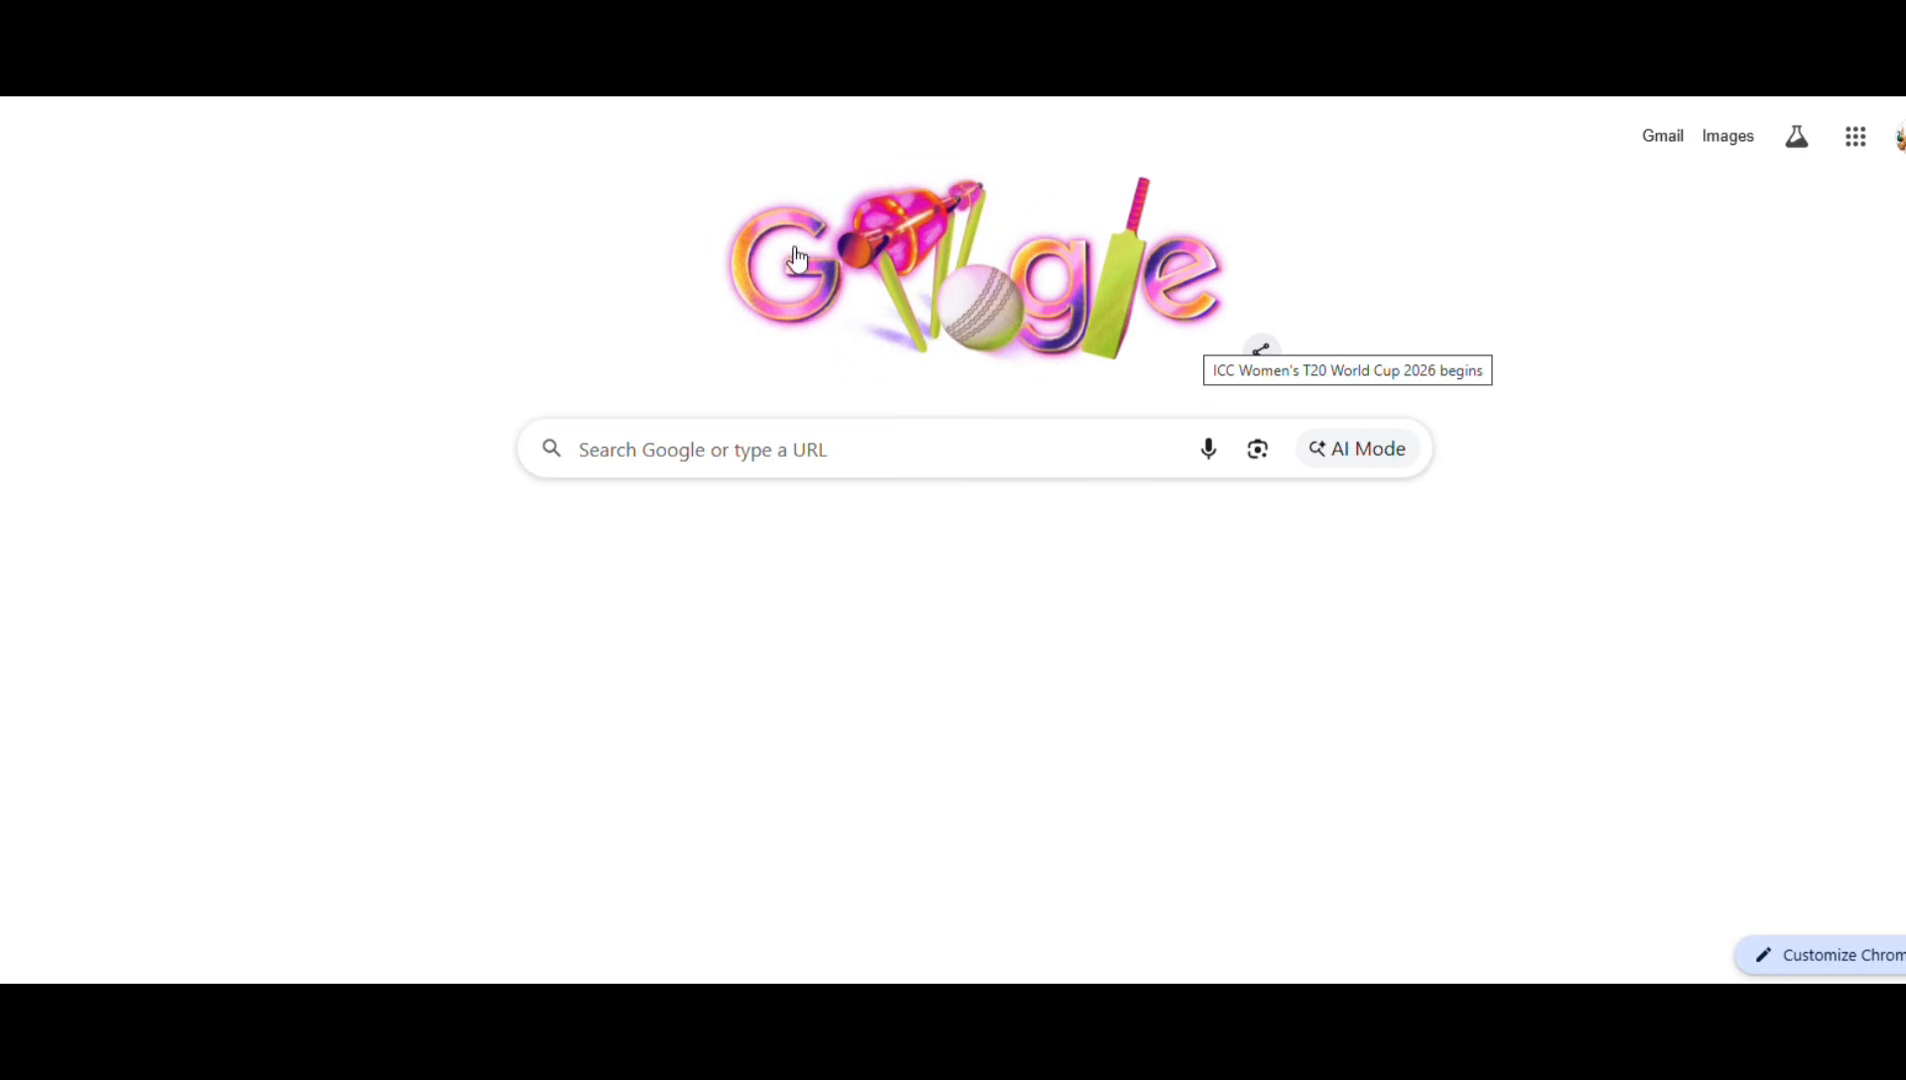
Step: Search Google for 'udise+' and open the official UDISE+ portal from the results
click(771, 473)
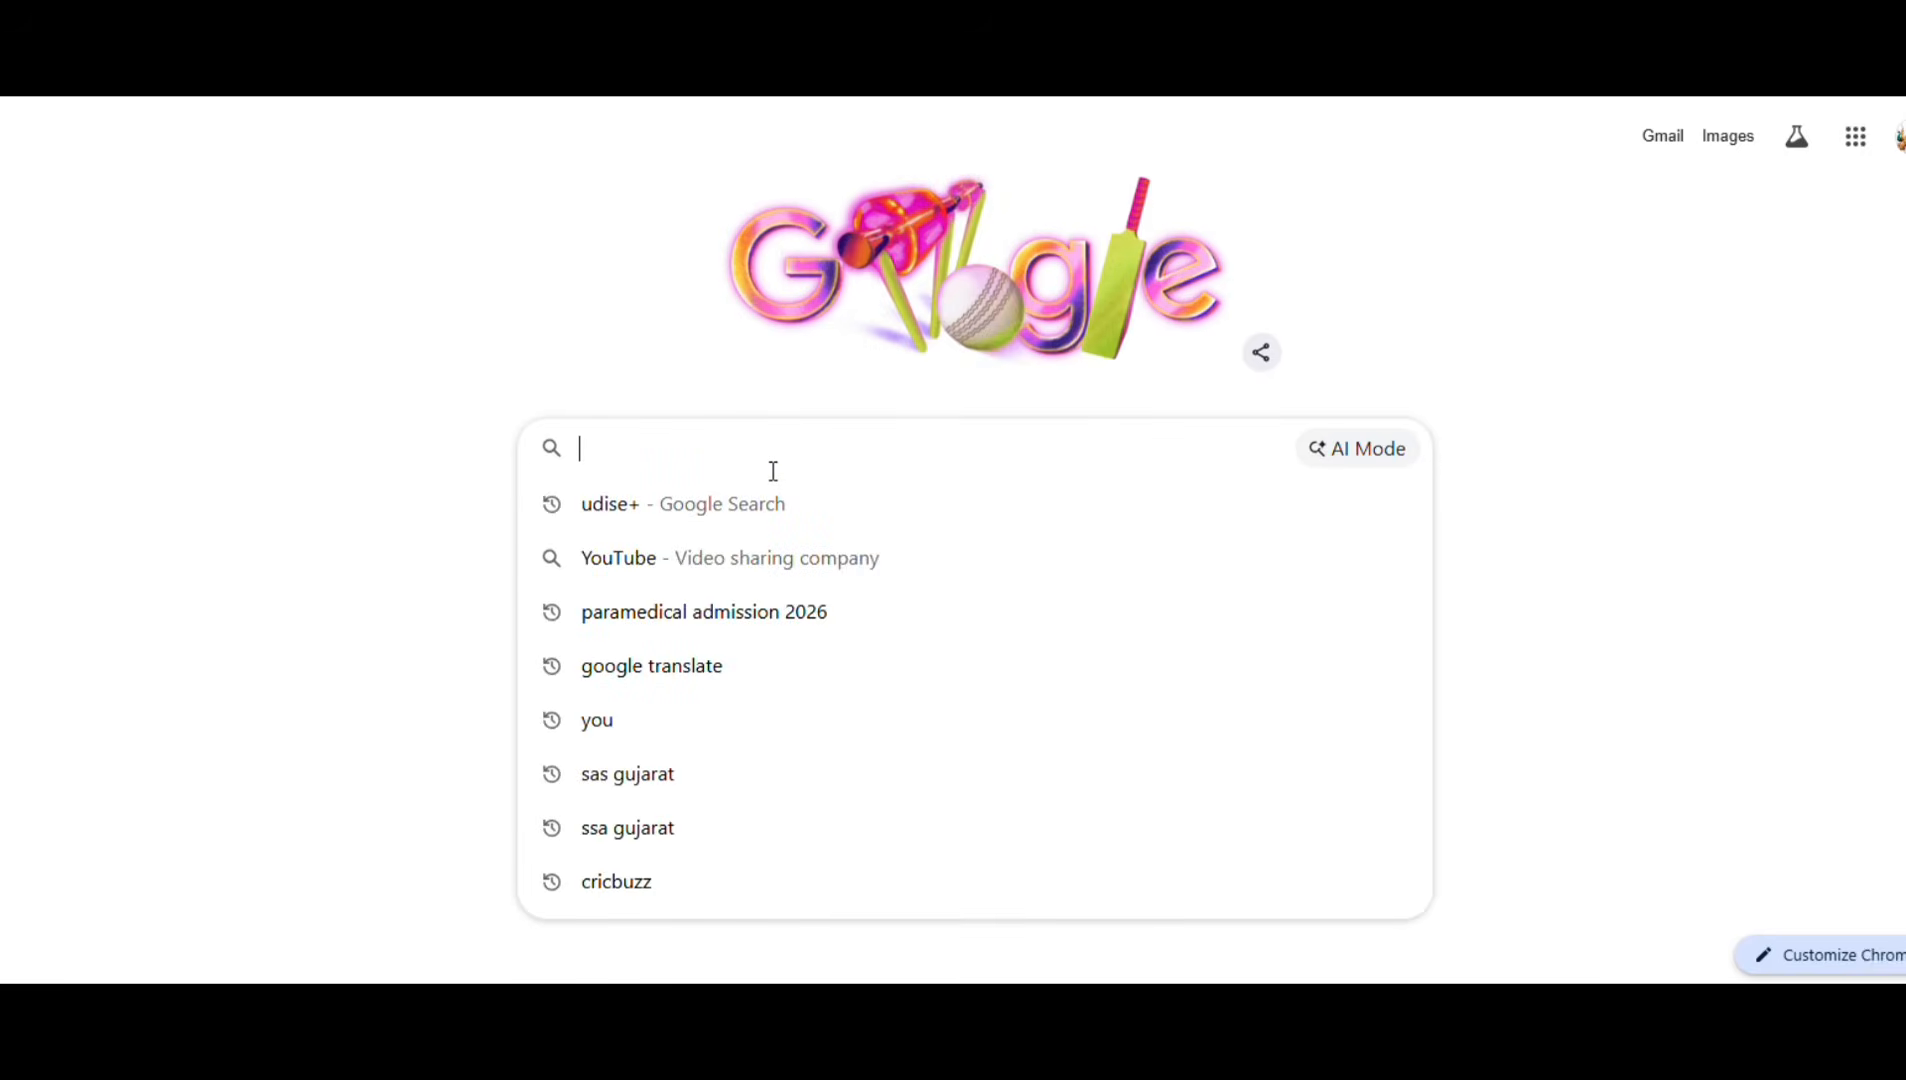
text(udise+)
click(716, 530)
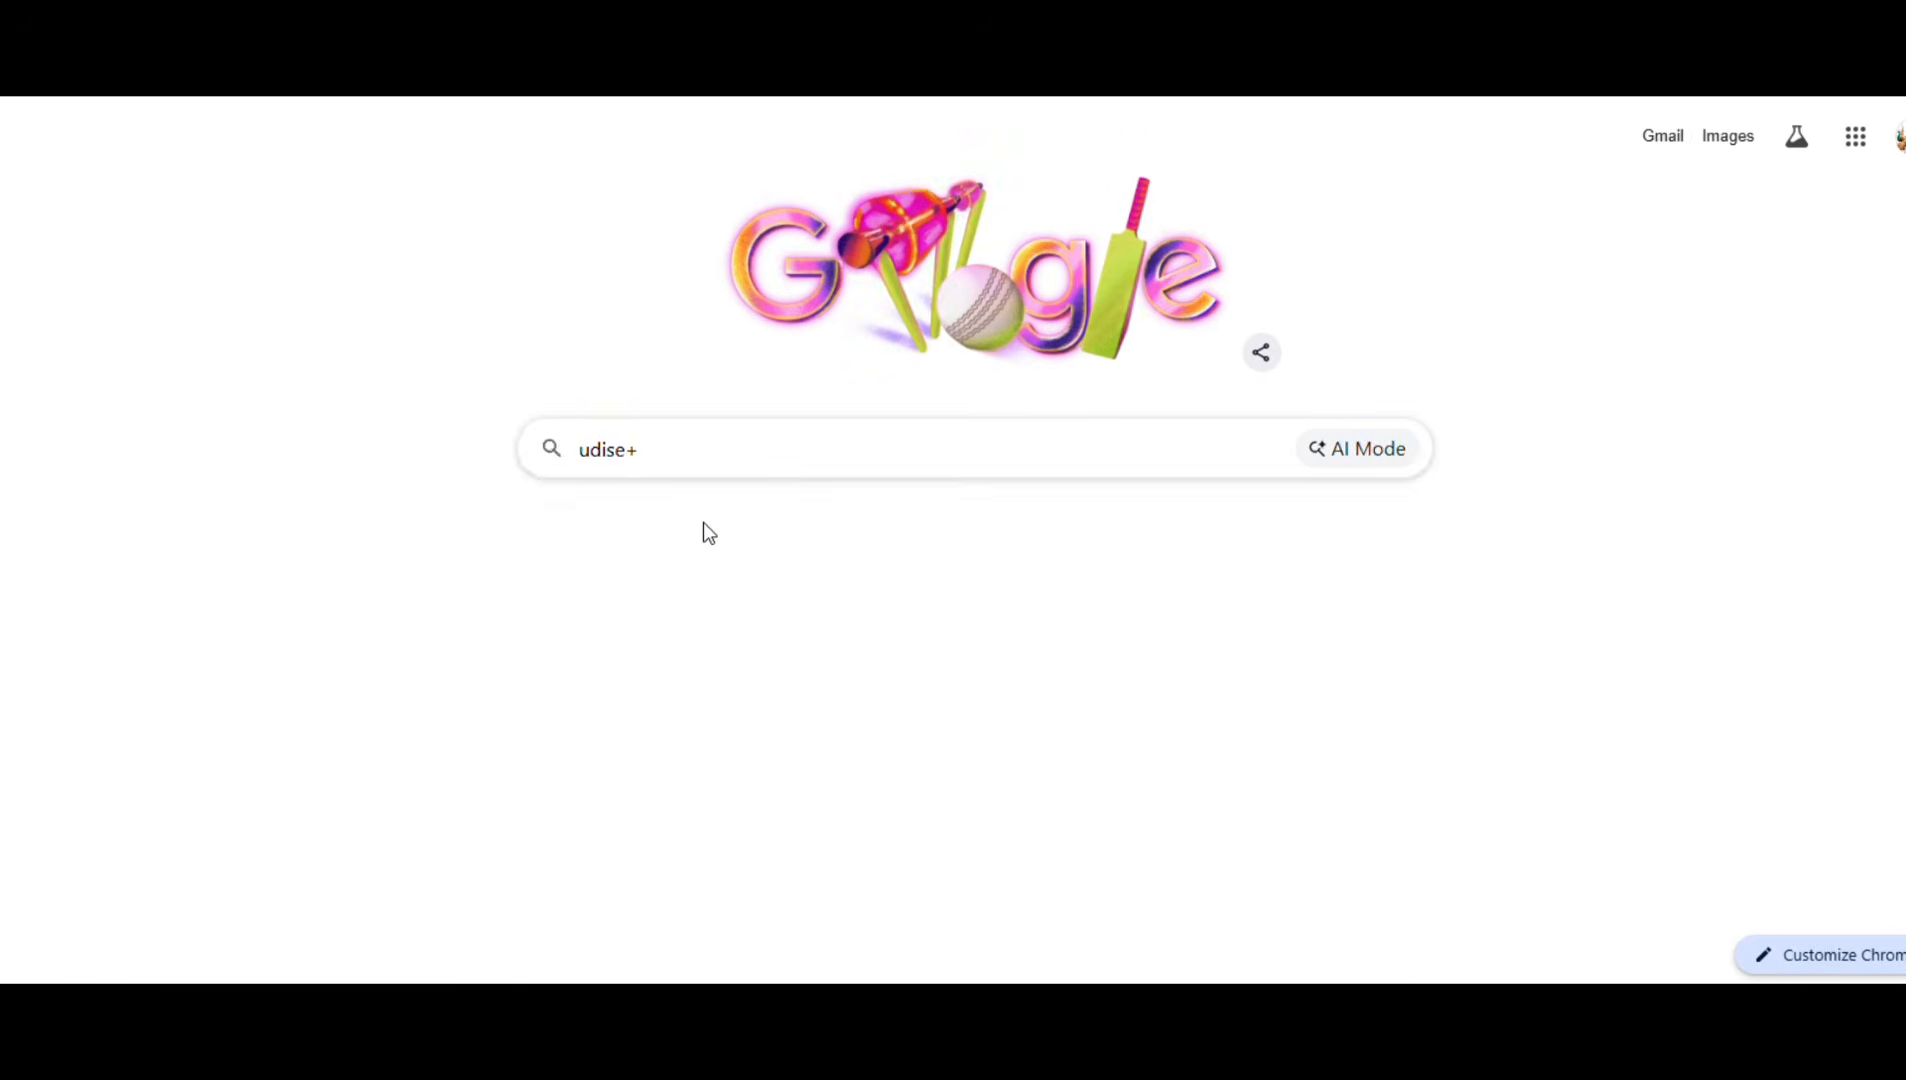
click(322, 388)
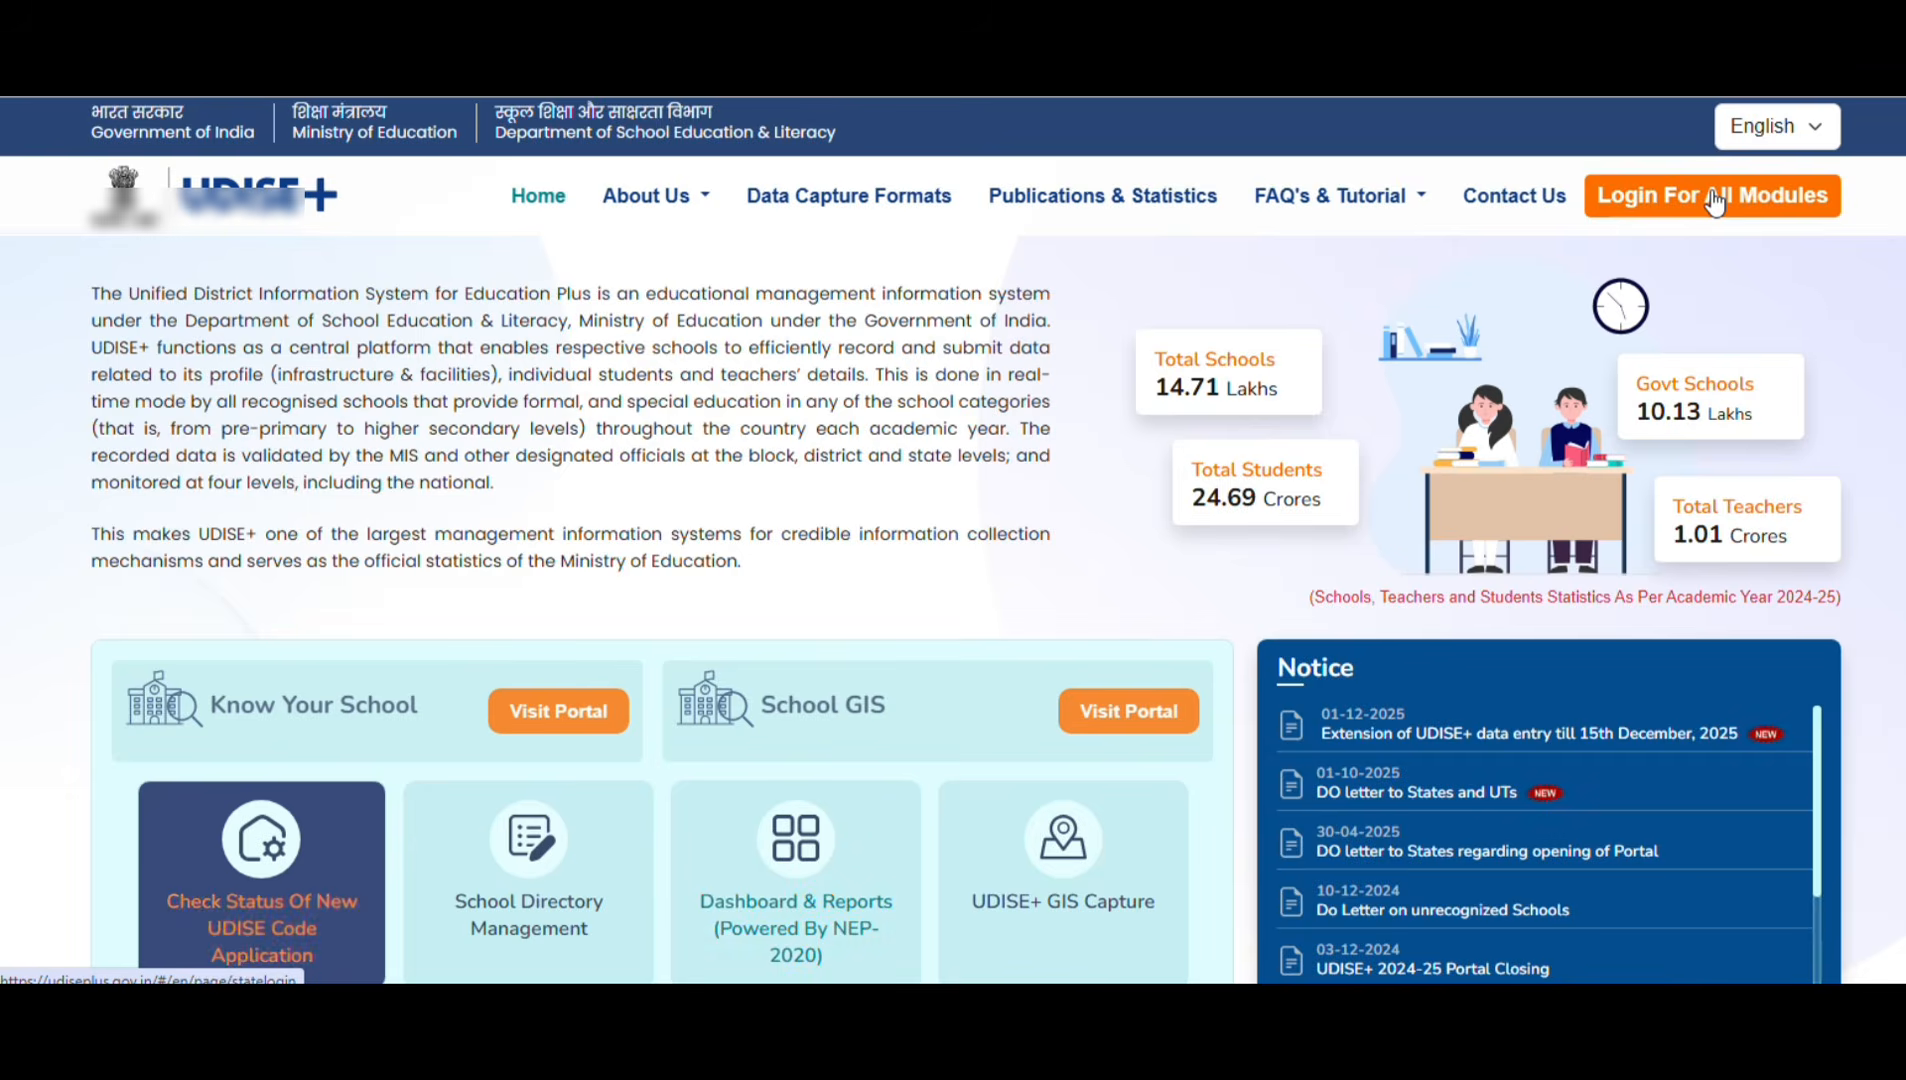
Step: Choose GUJARAT on the all-modules login page and go to the Students Module login
click(1714, 197)
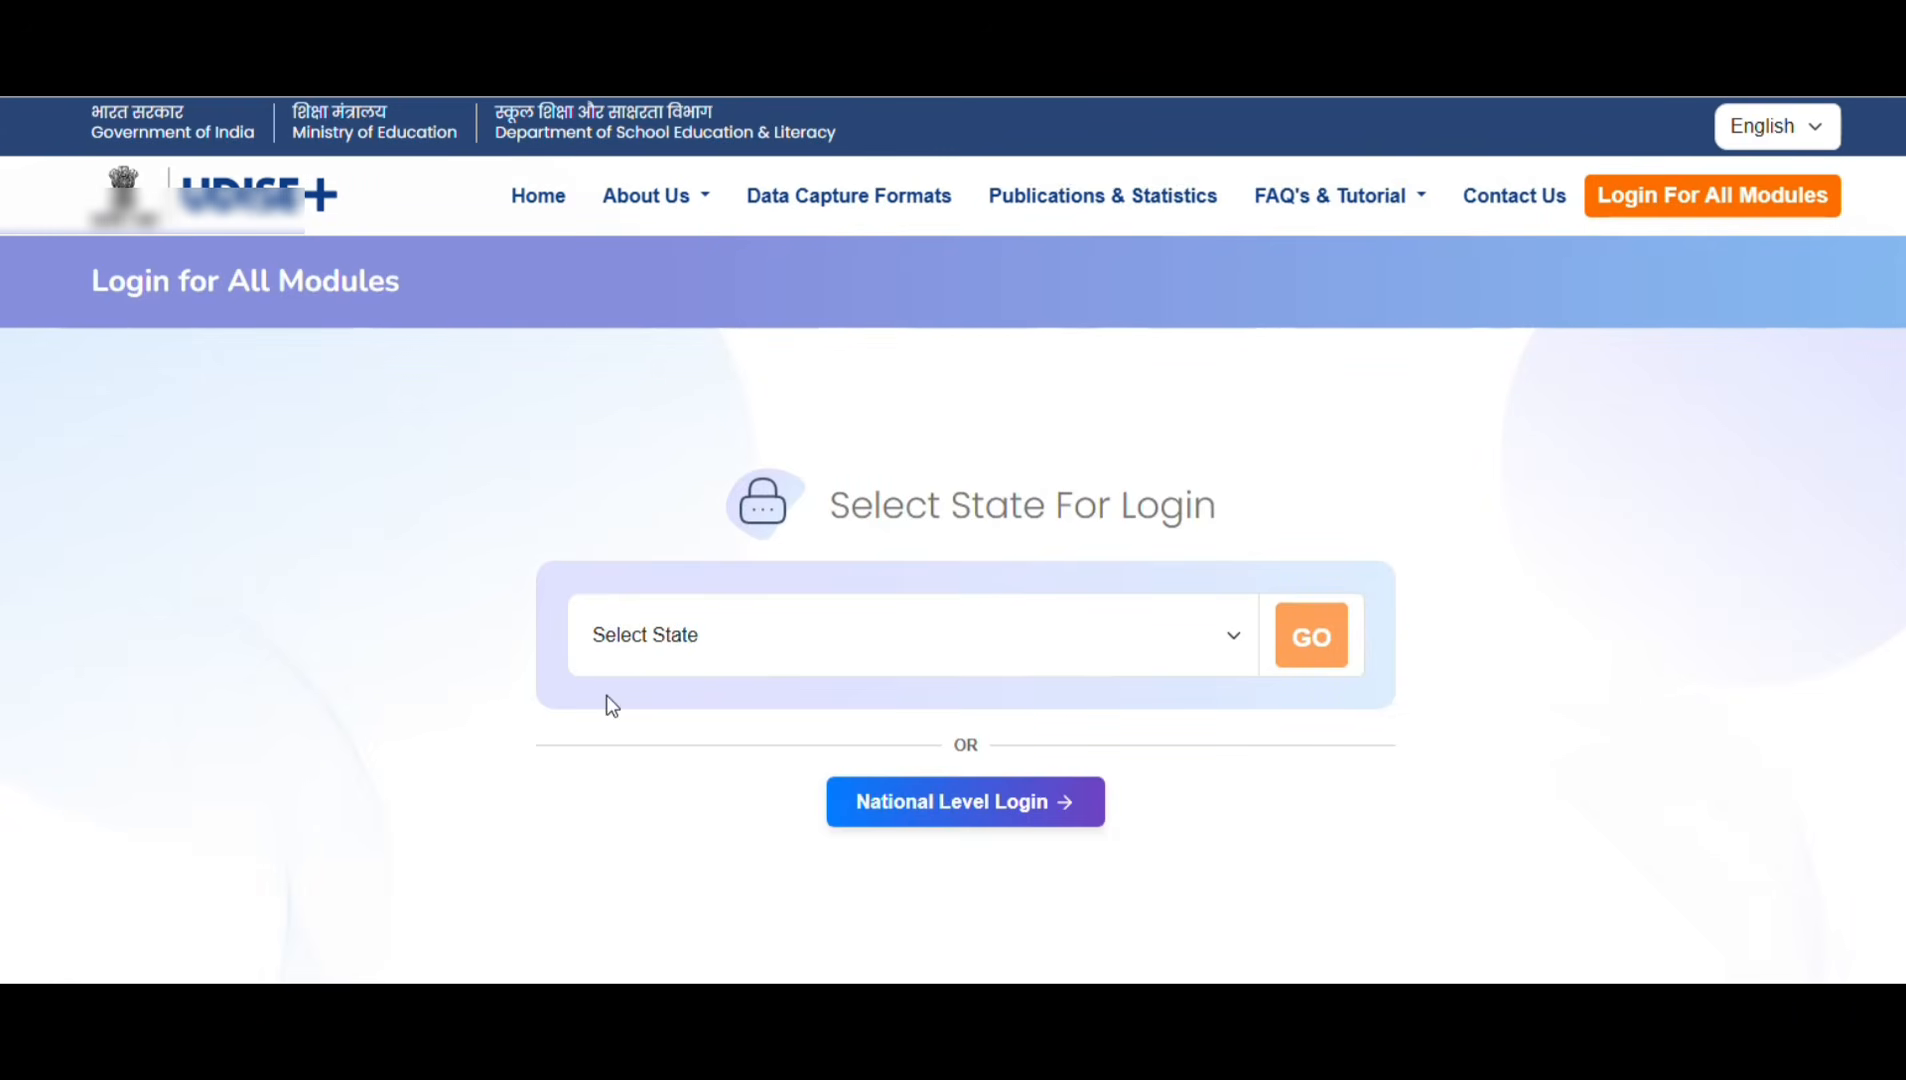
click(802, 641)
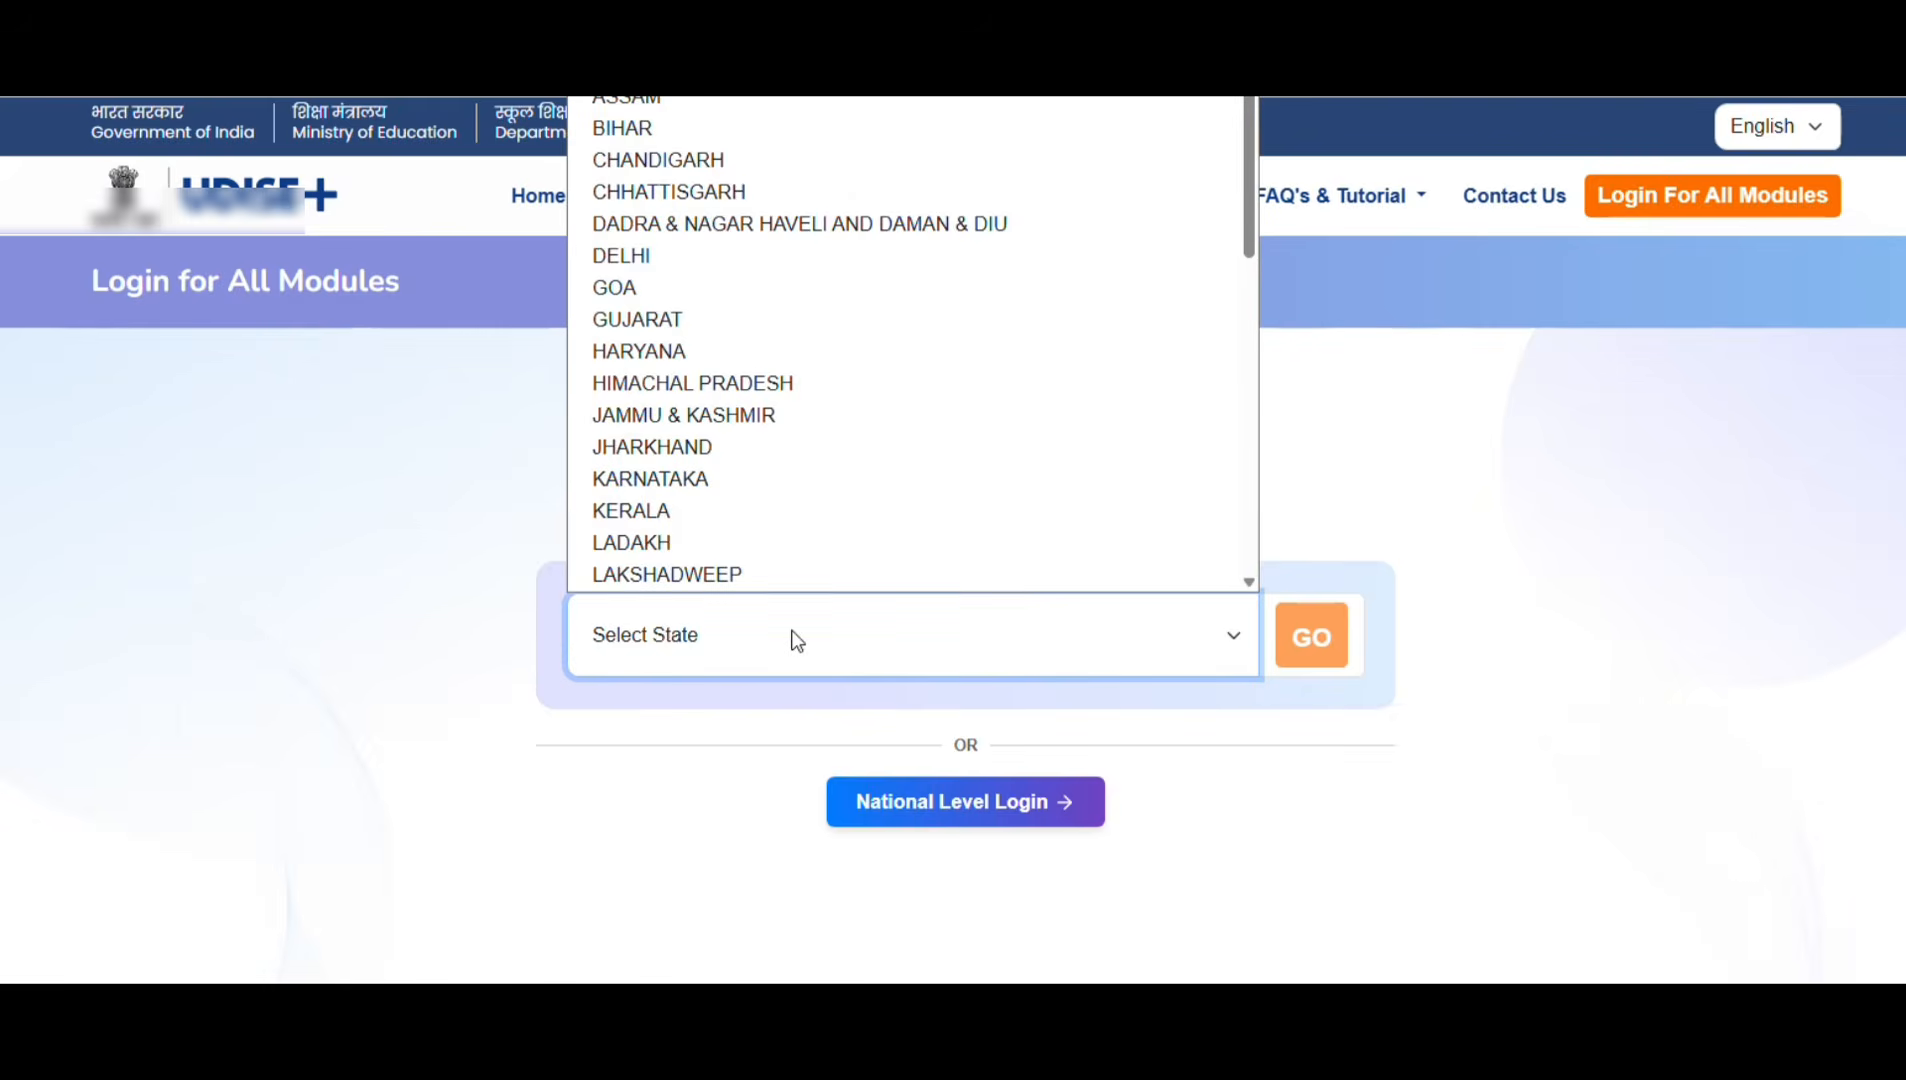
click(645, 321)
click(1320, 645)
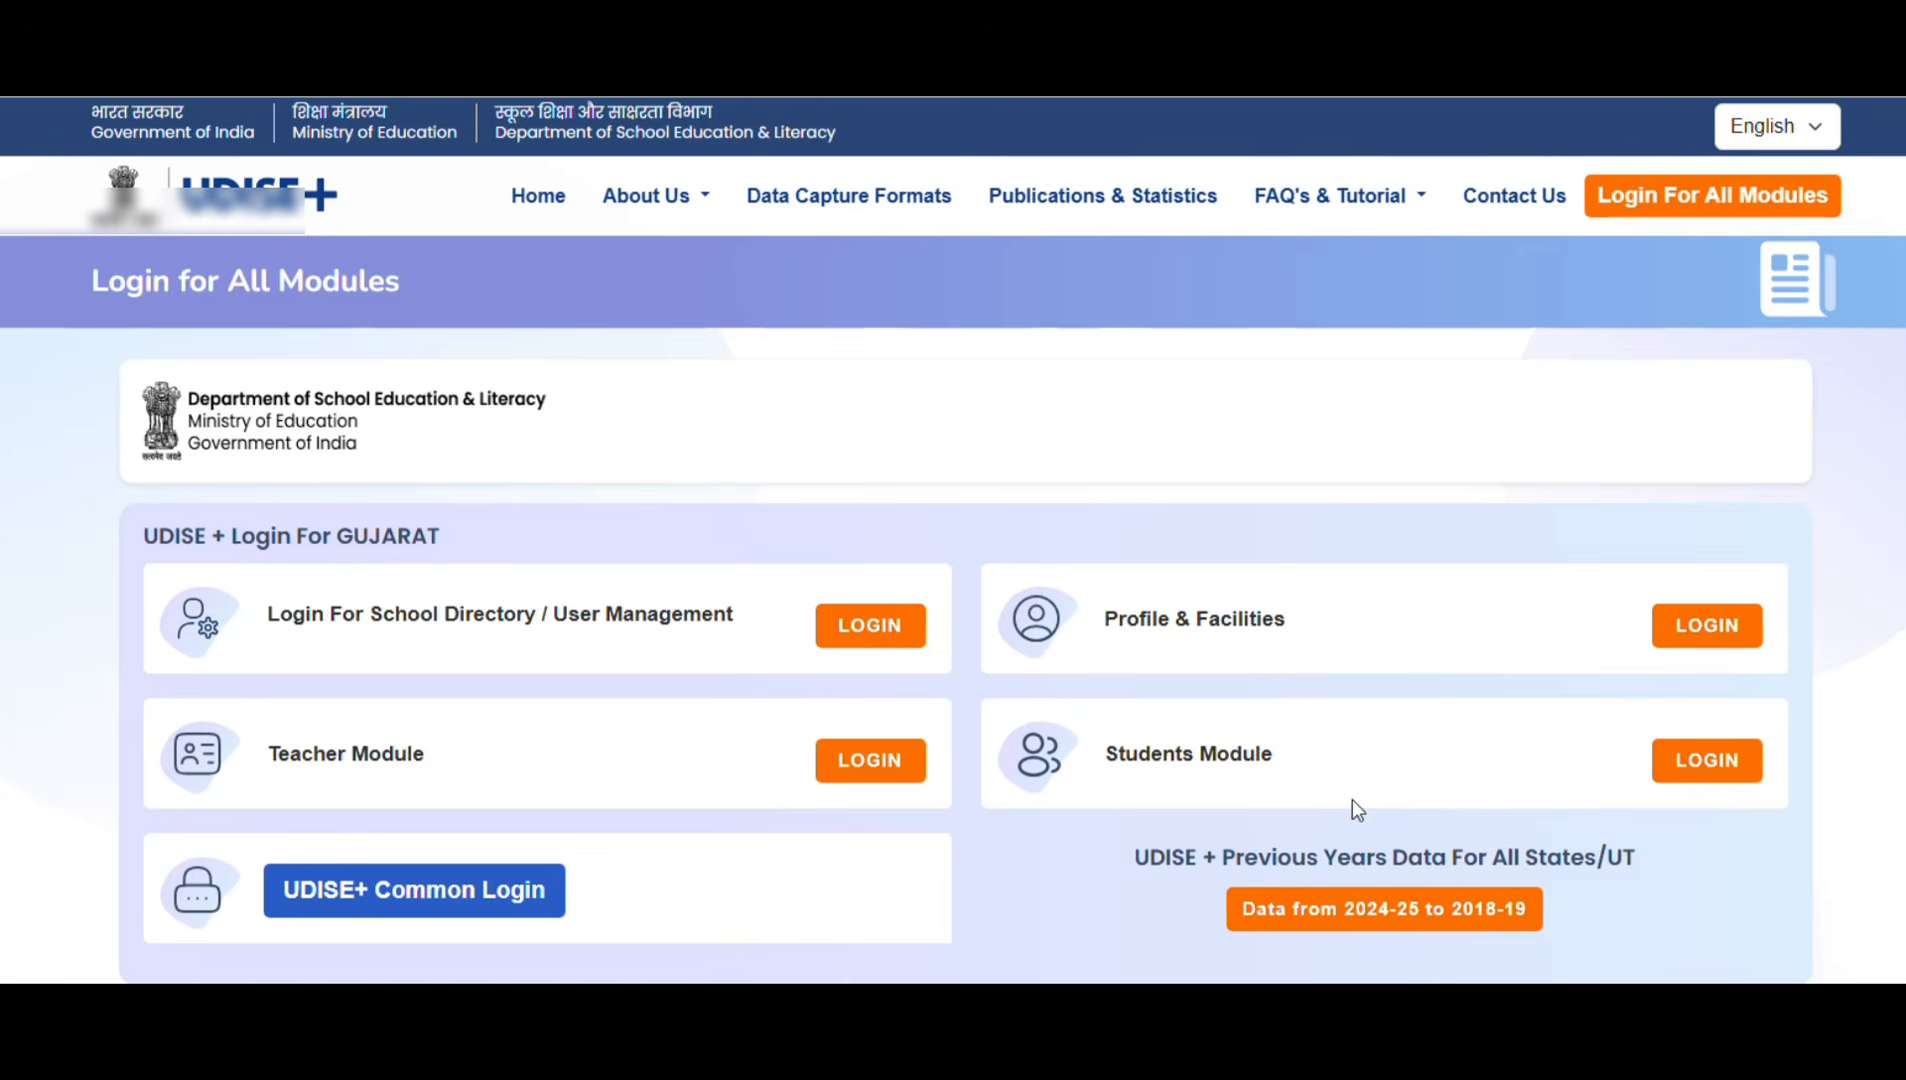
click(1714, 766)
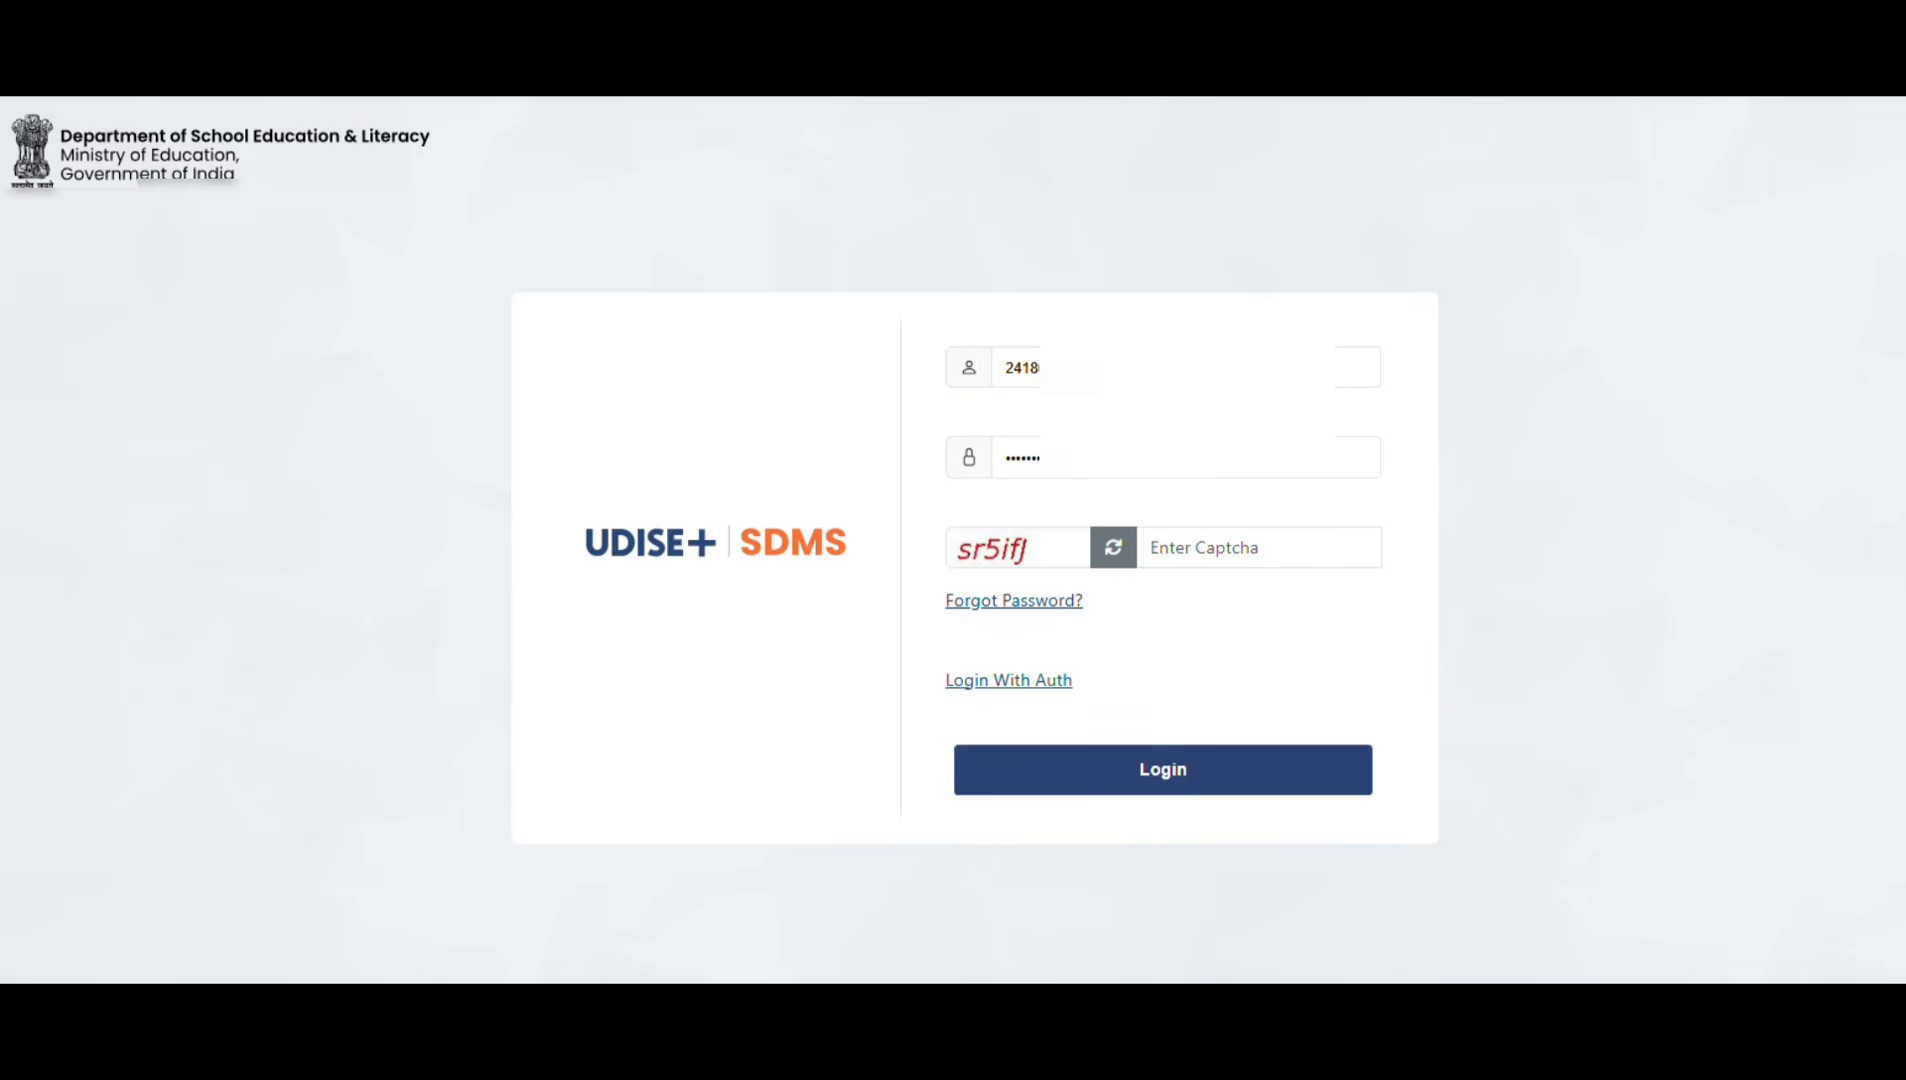
Step: Sign in to SDMS with the saved school user ID, password and the on-screen captcha
click(1186, 367)
click(1186, 457)
click(1186, 367)
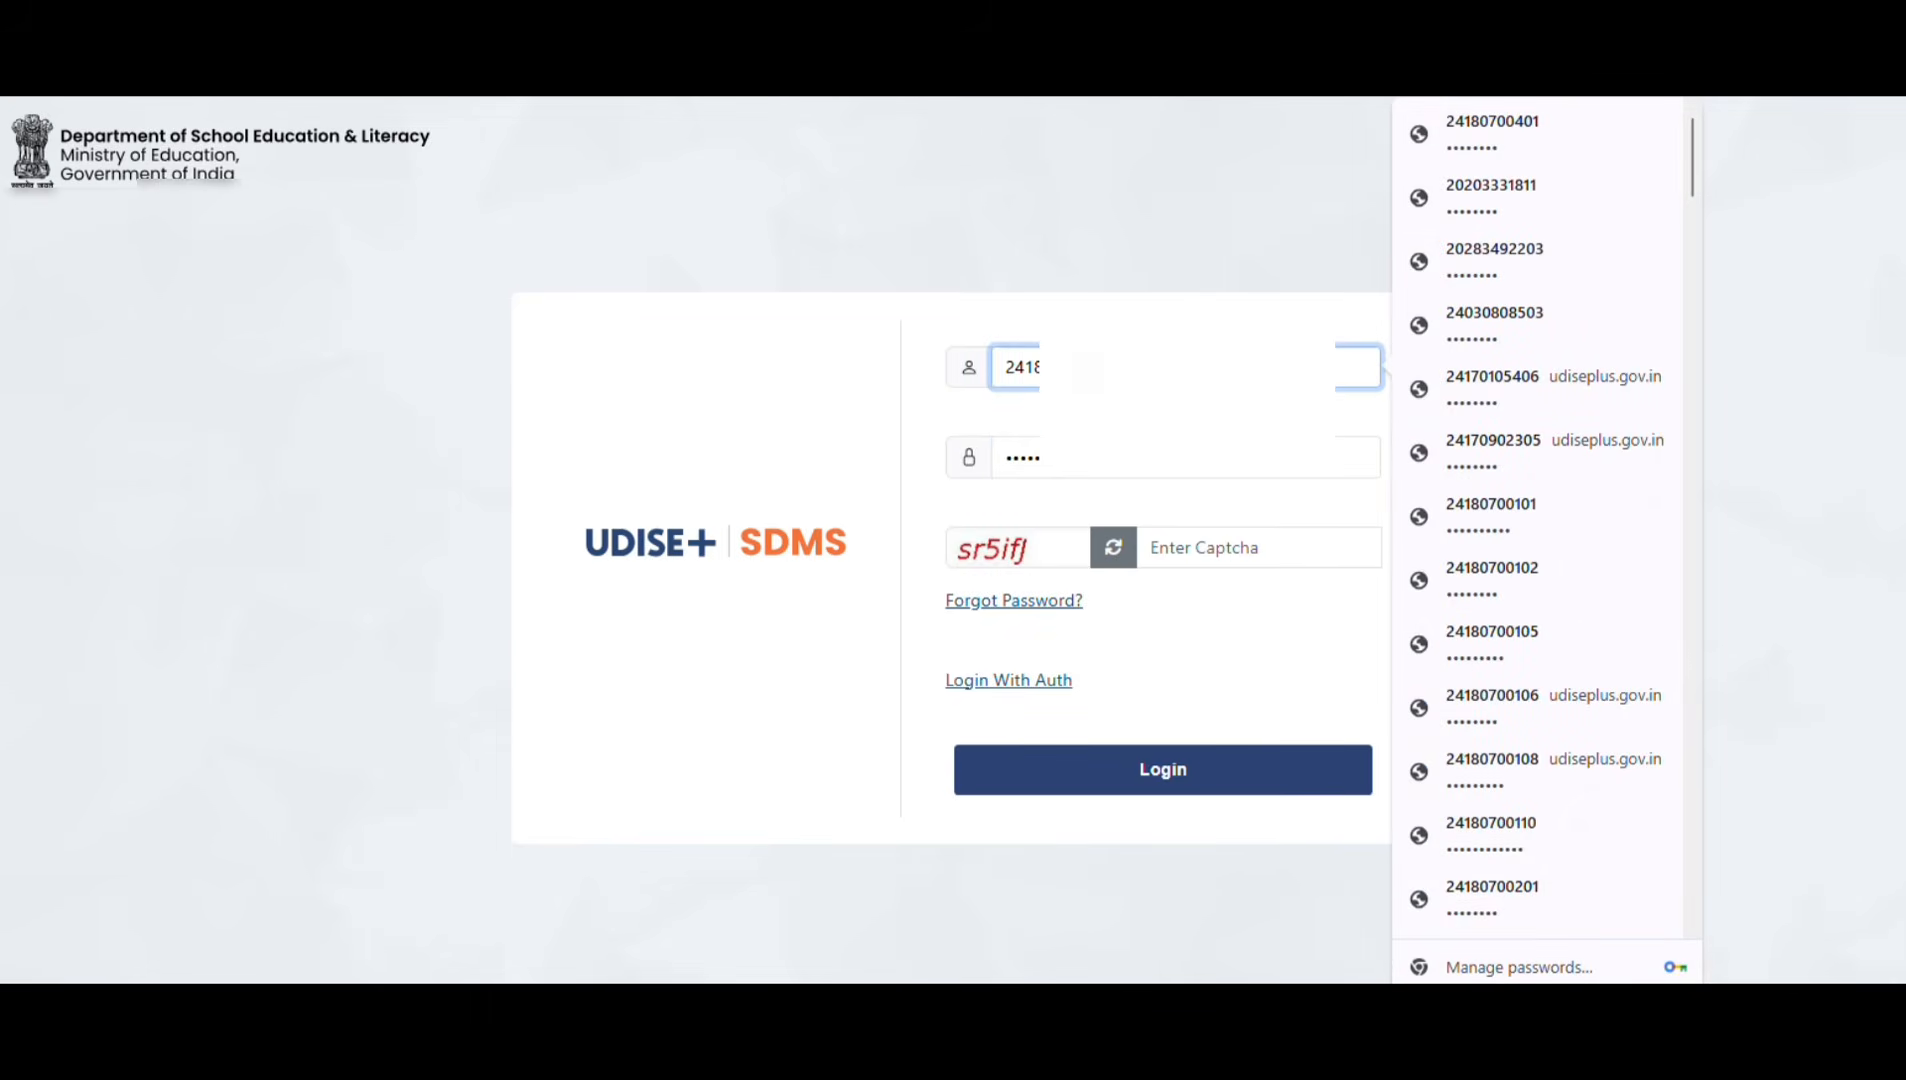
click(1186, 457)
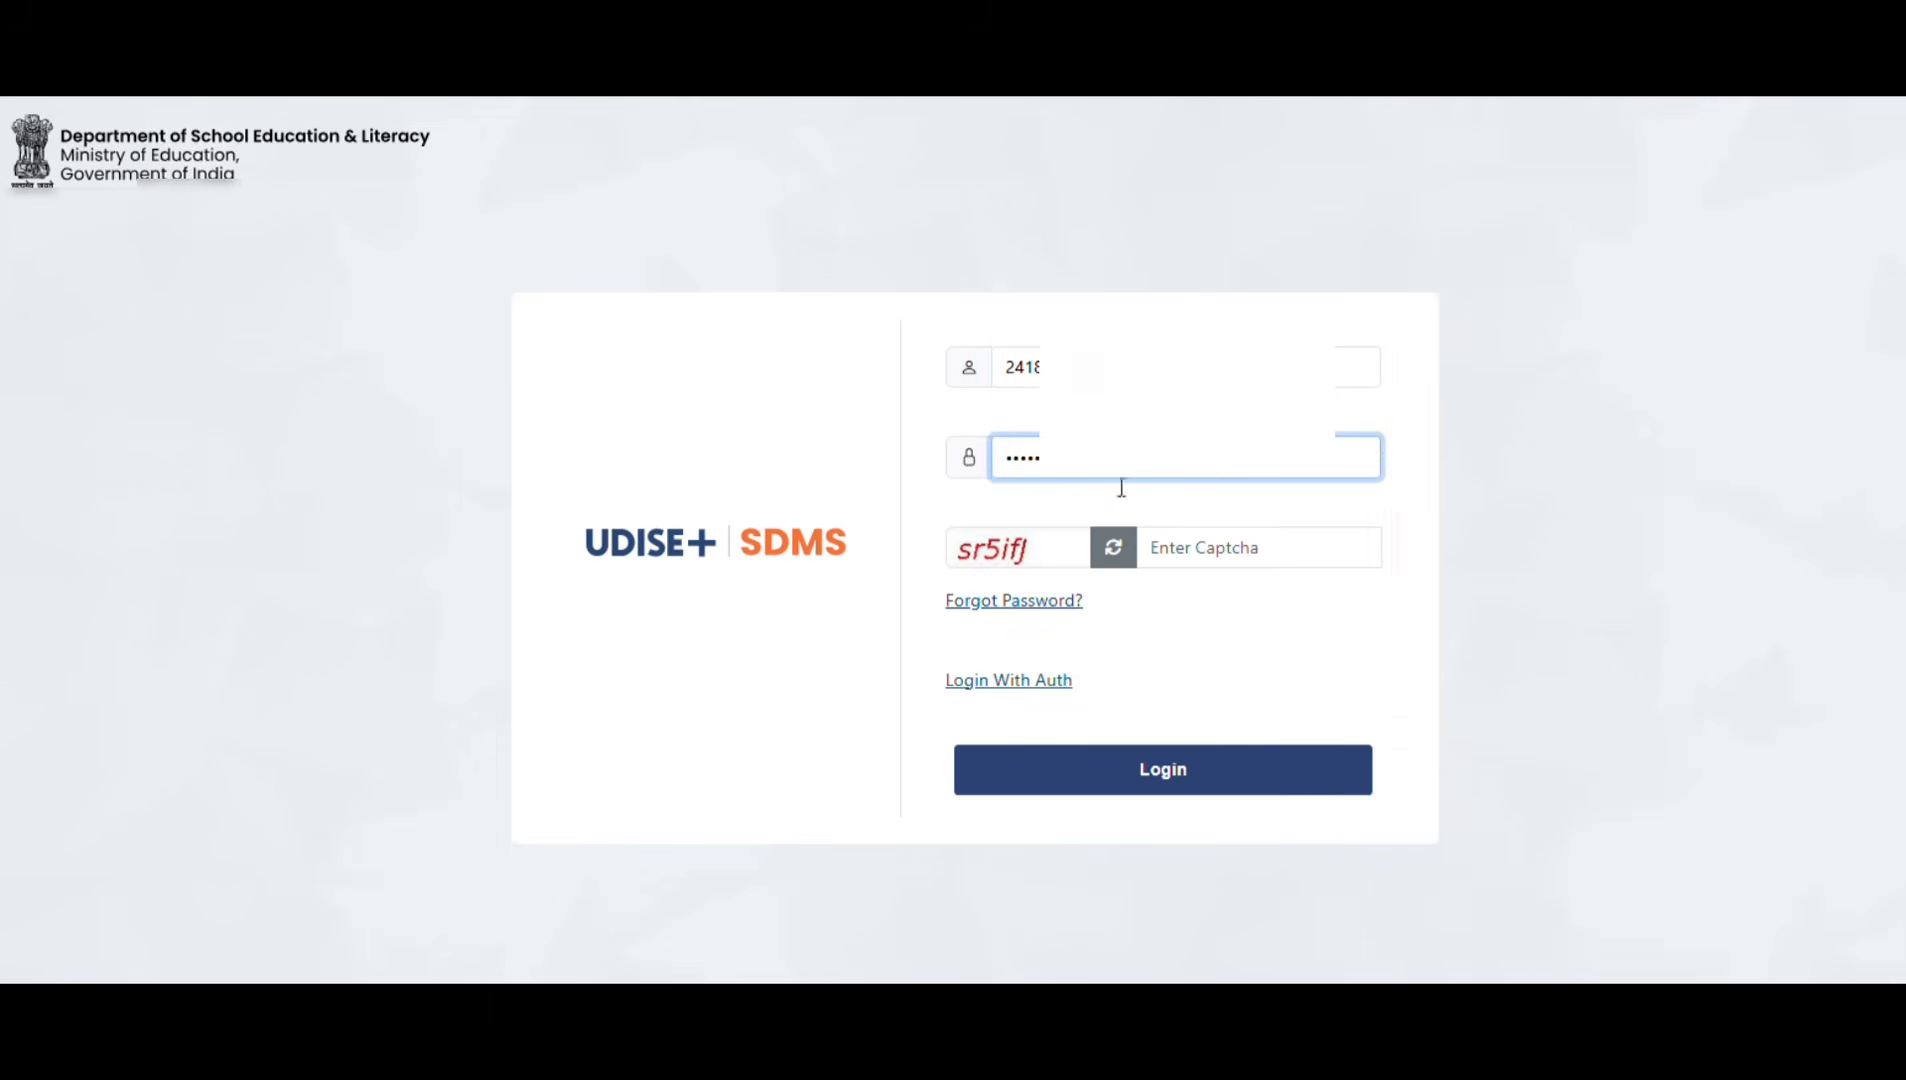
click(1195, 562)
text(sr5)
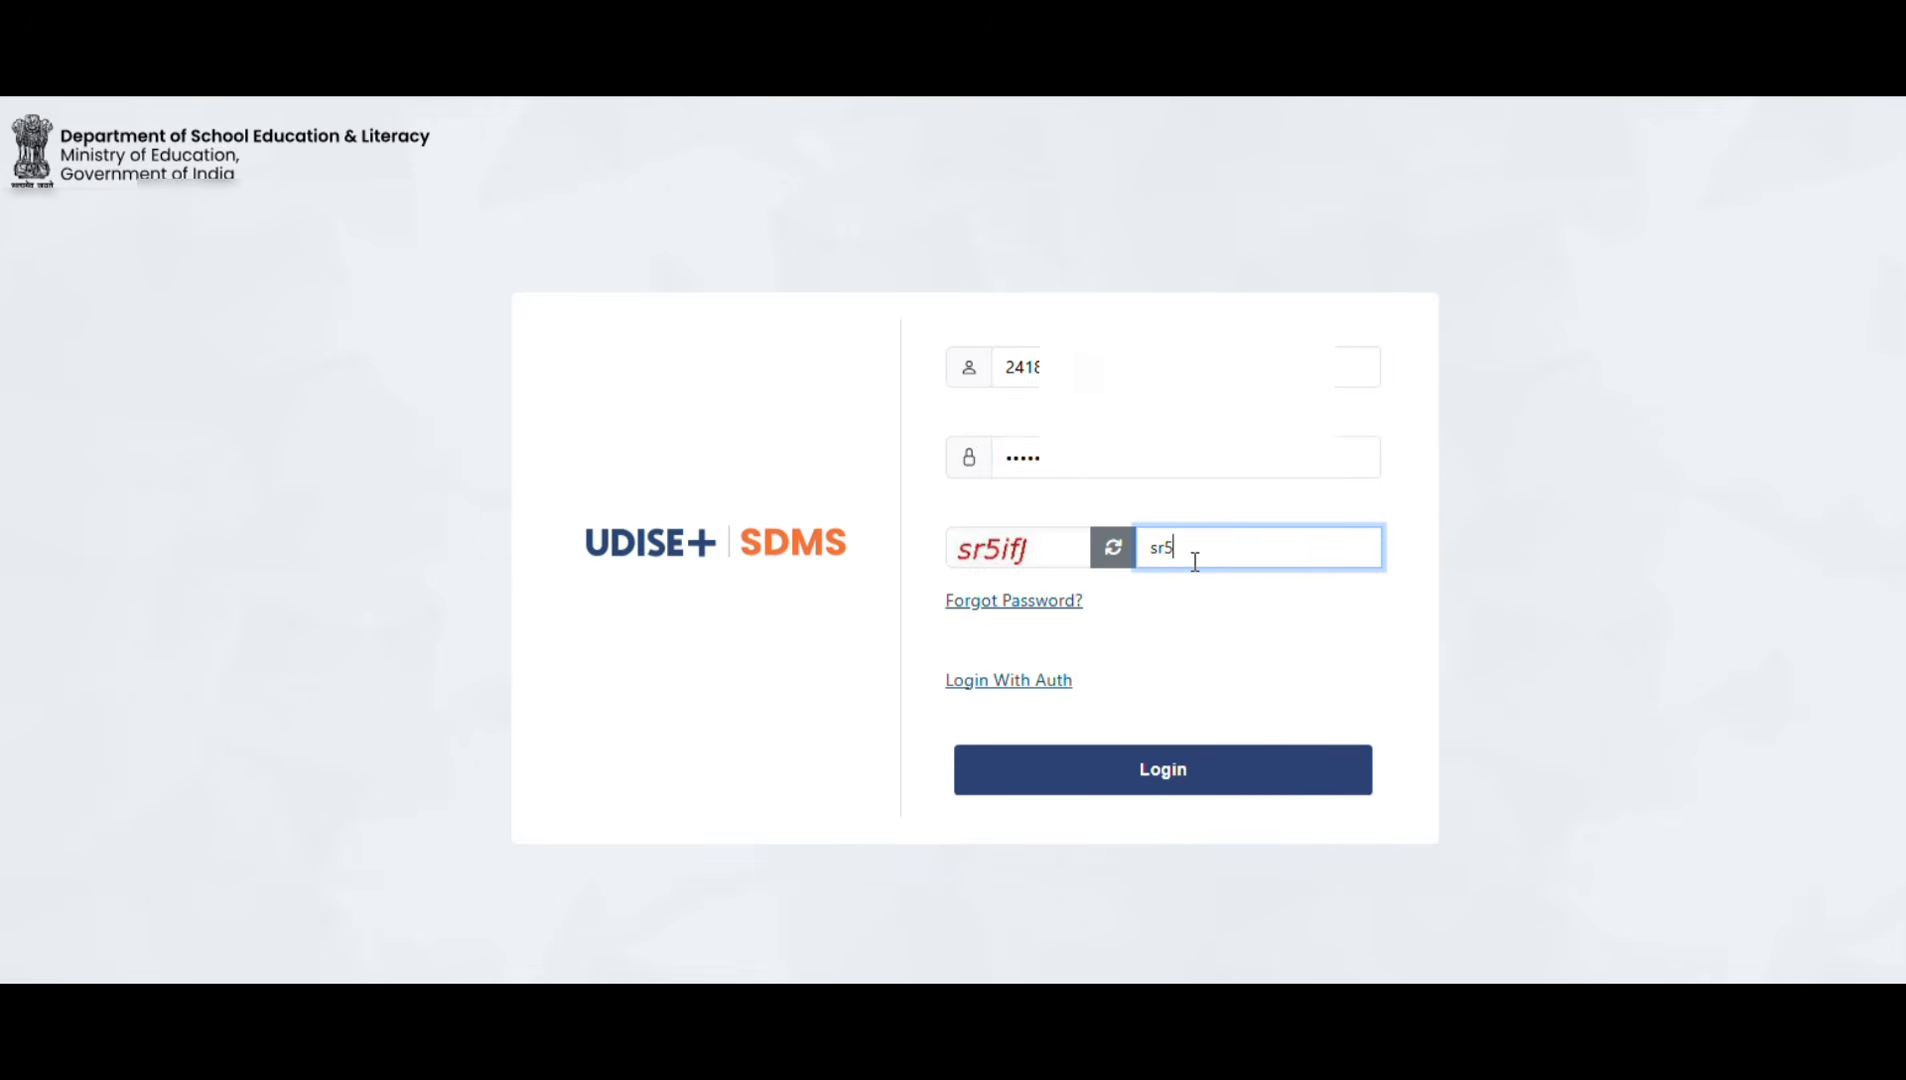
text(if)
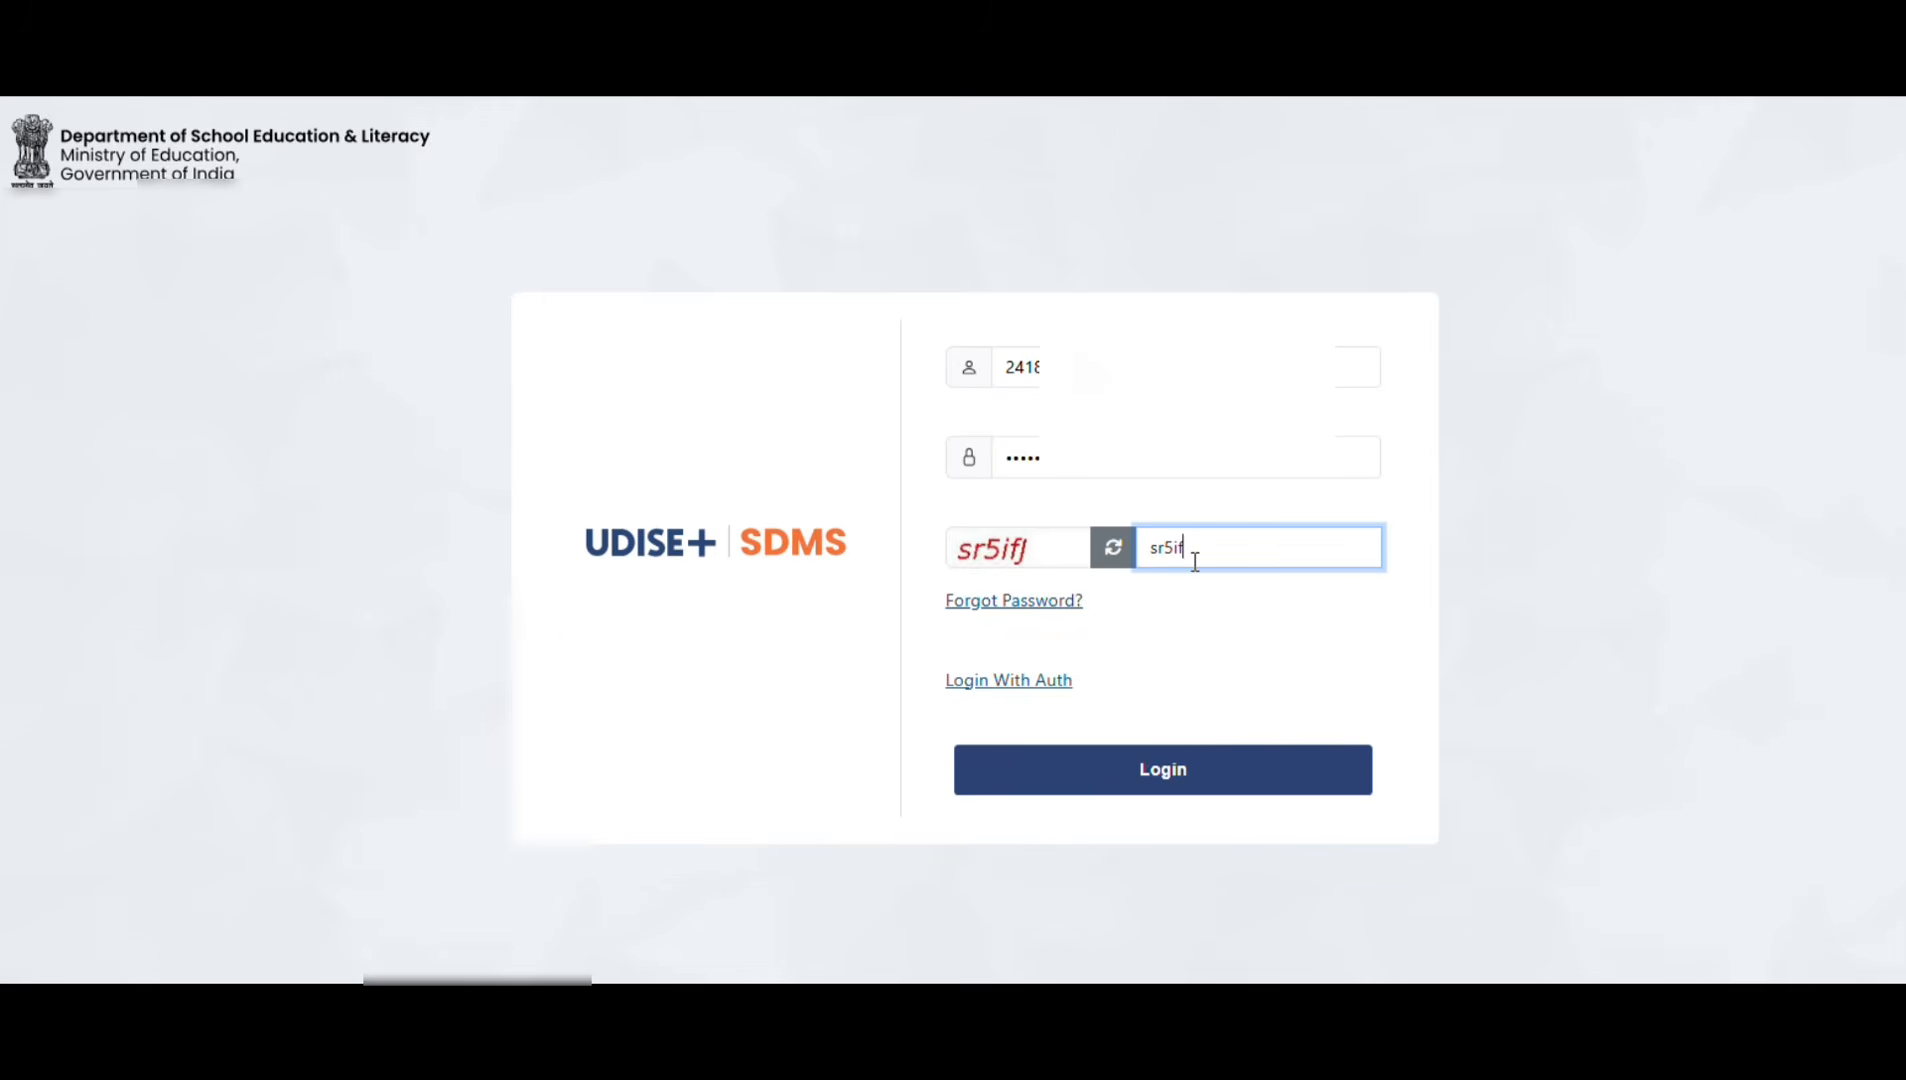
text(J)
click(1200, 769)
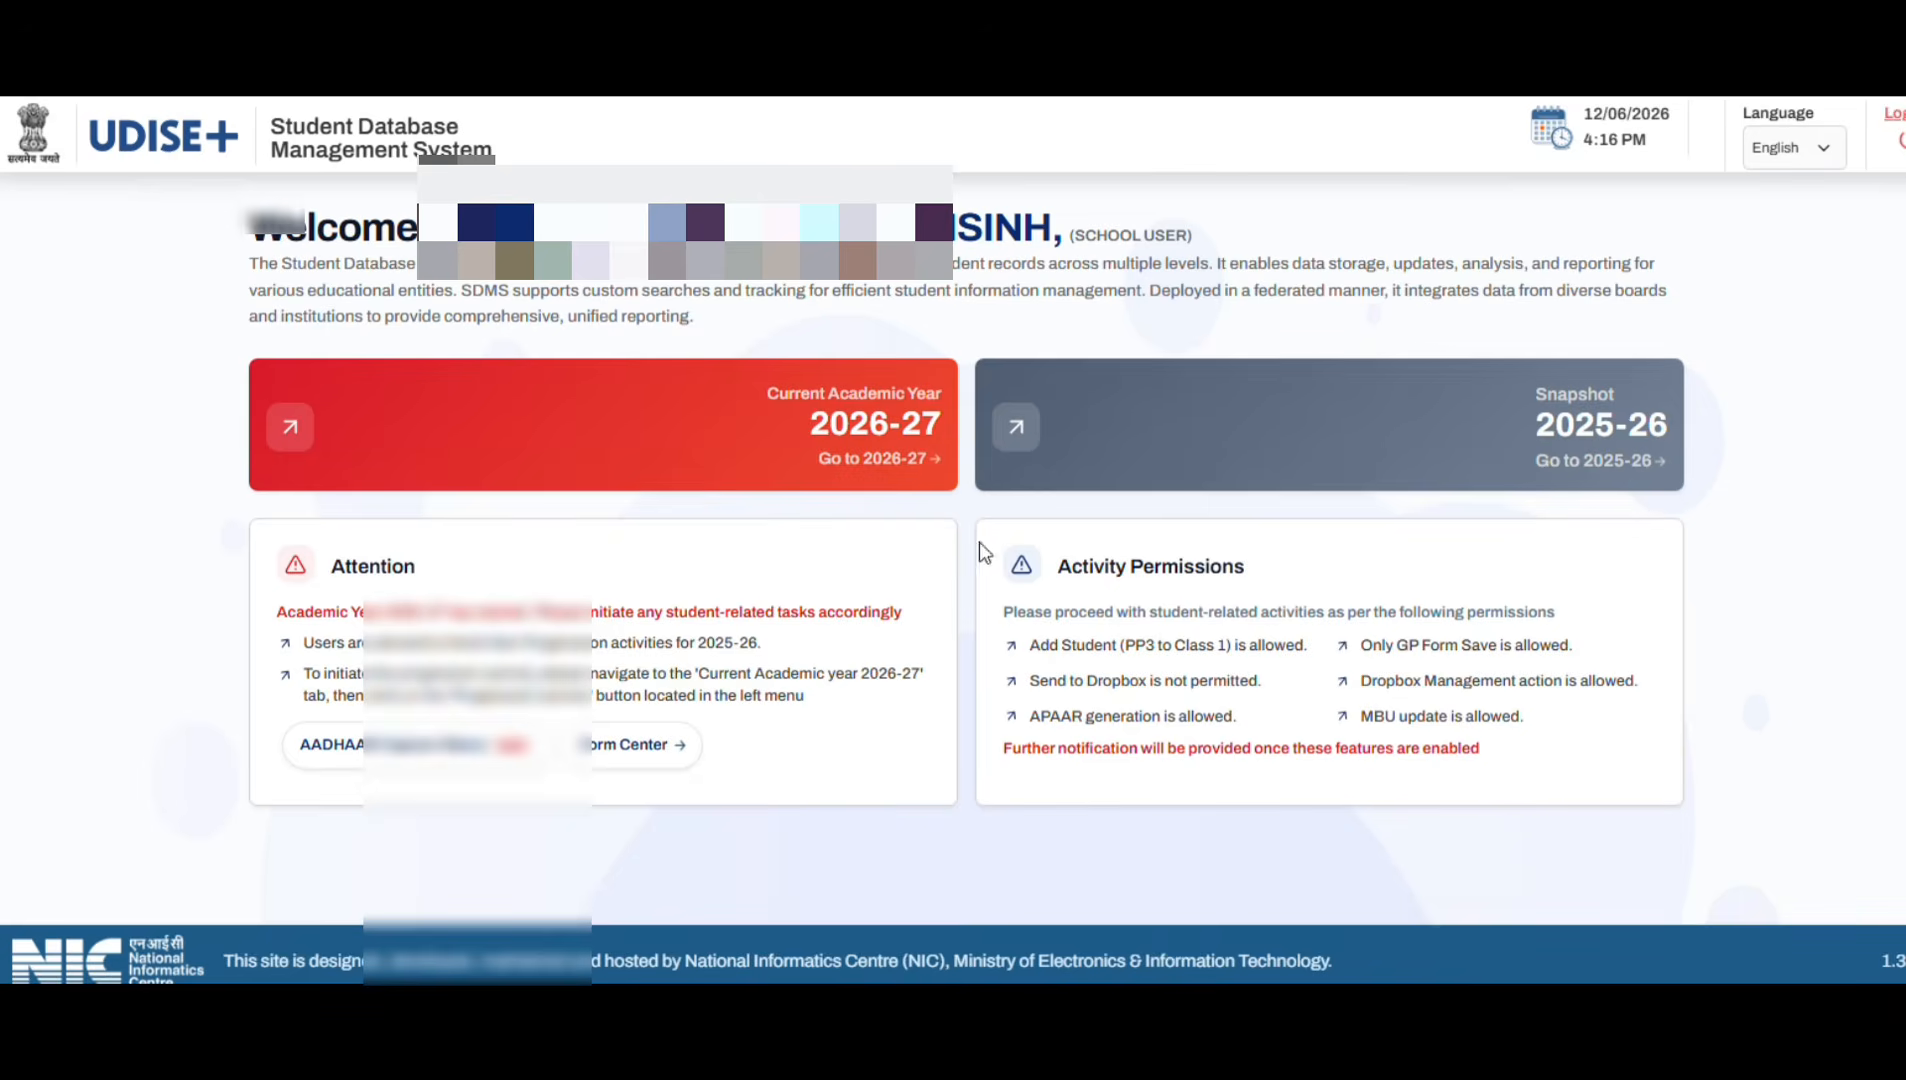
Step: Enter academic year 2026-27 and dismiss the year-transition and school-information notices
click(873, 443)
click(1203, 645)
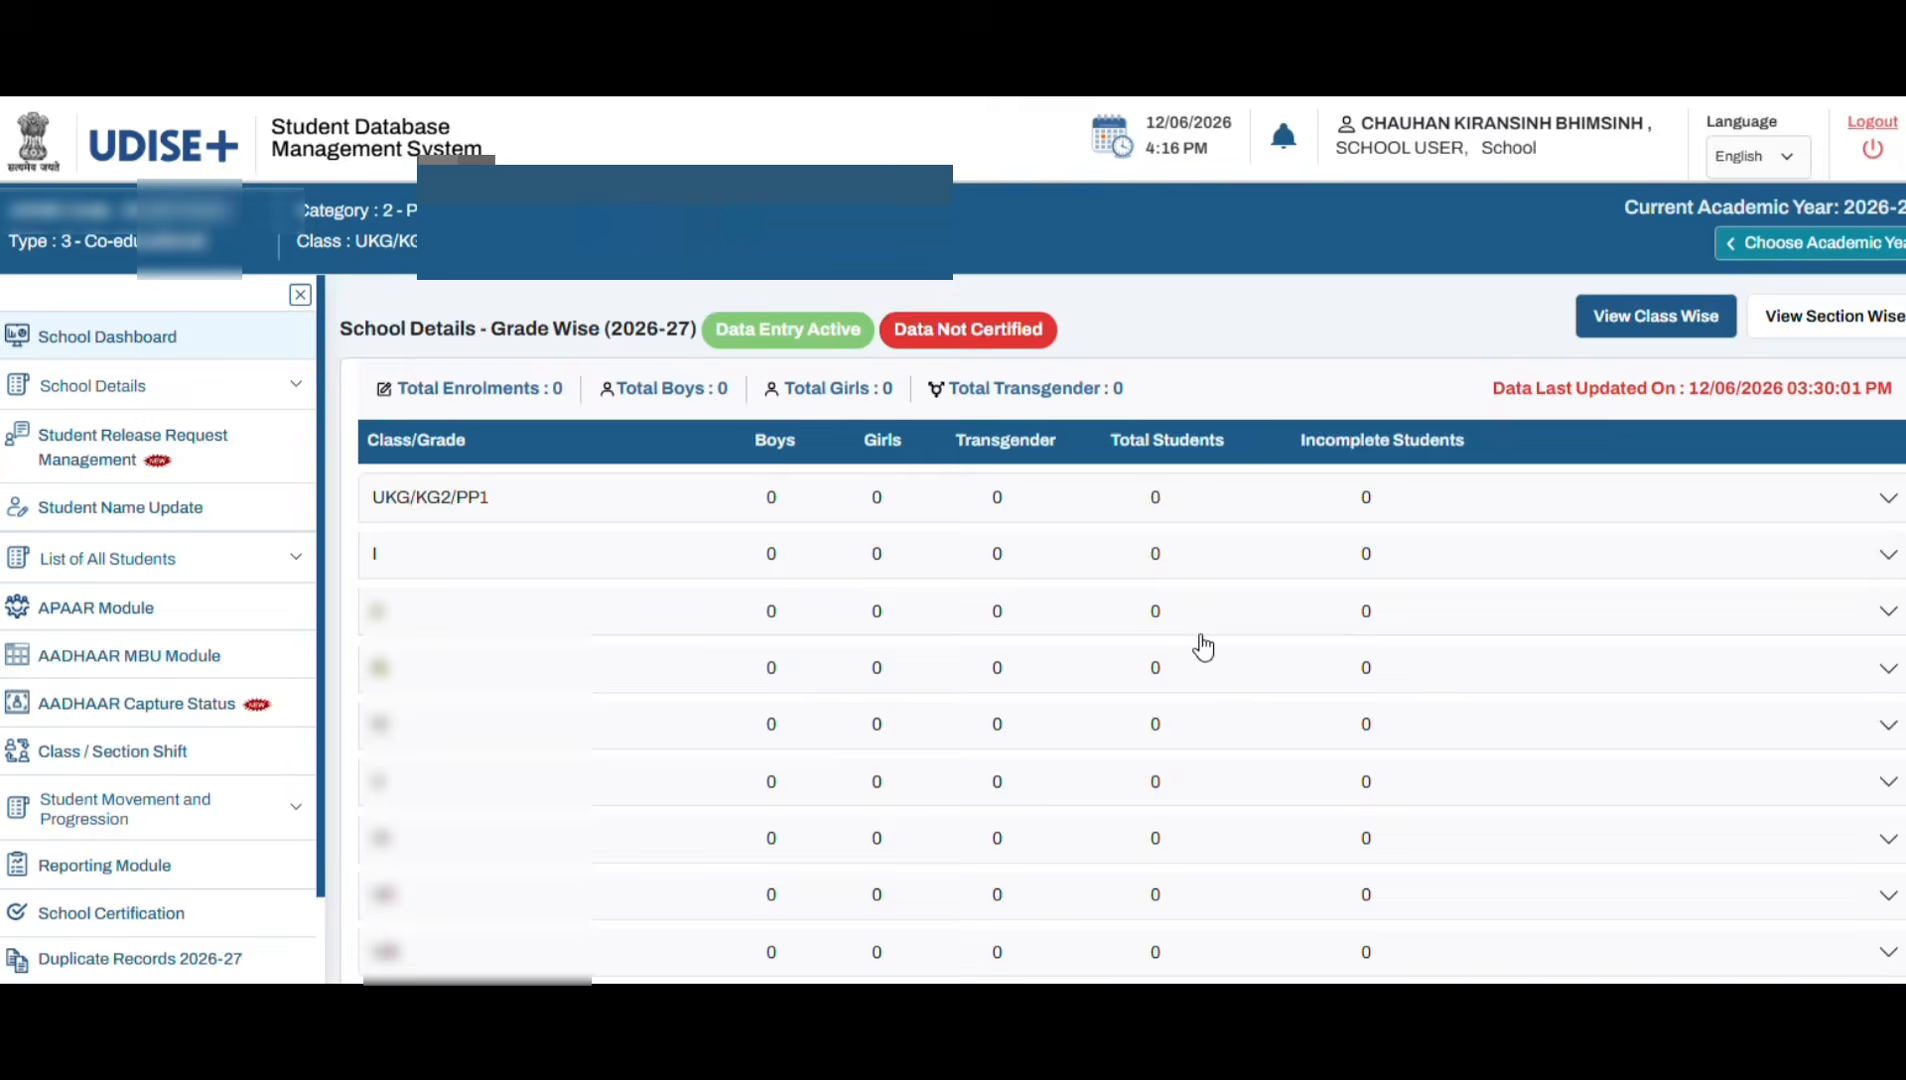
click(1210, 768)
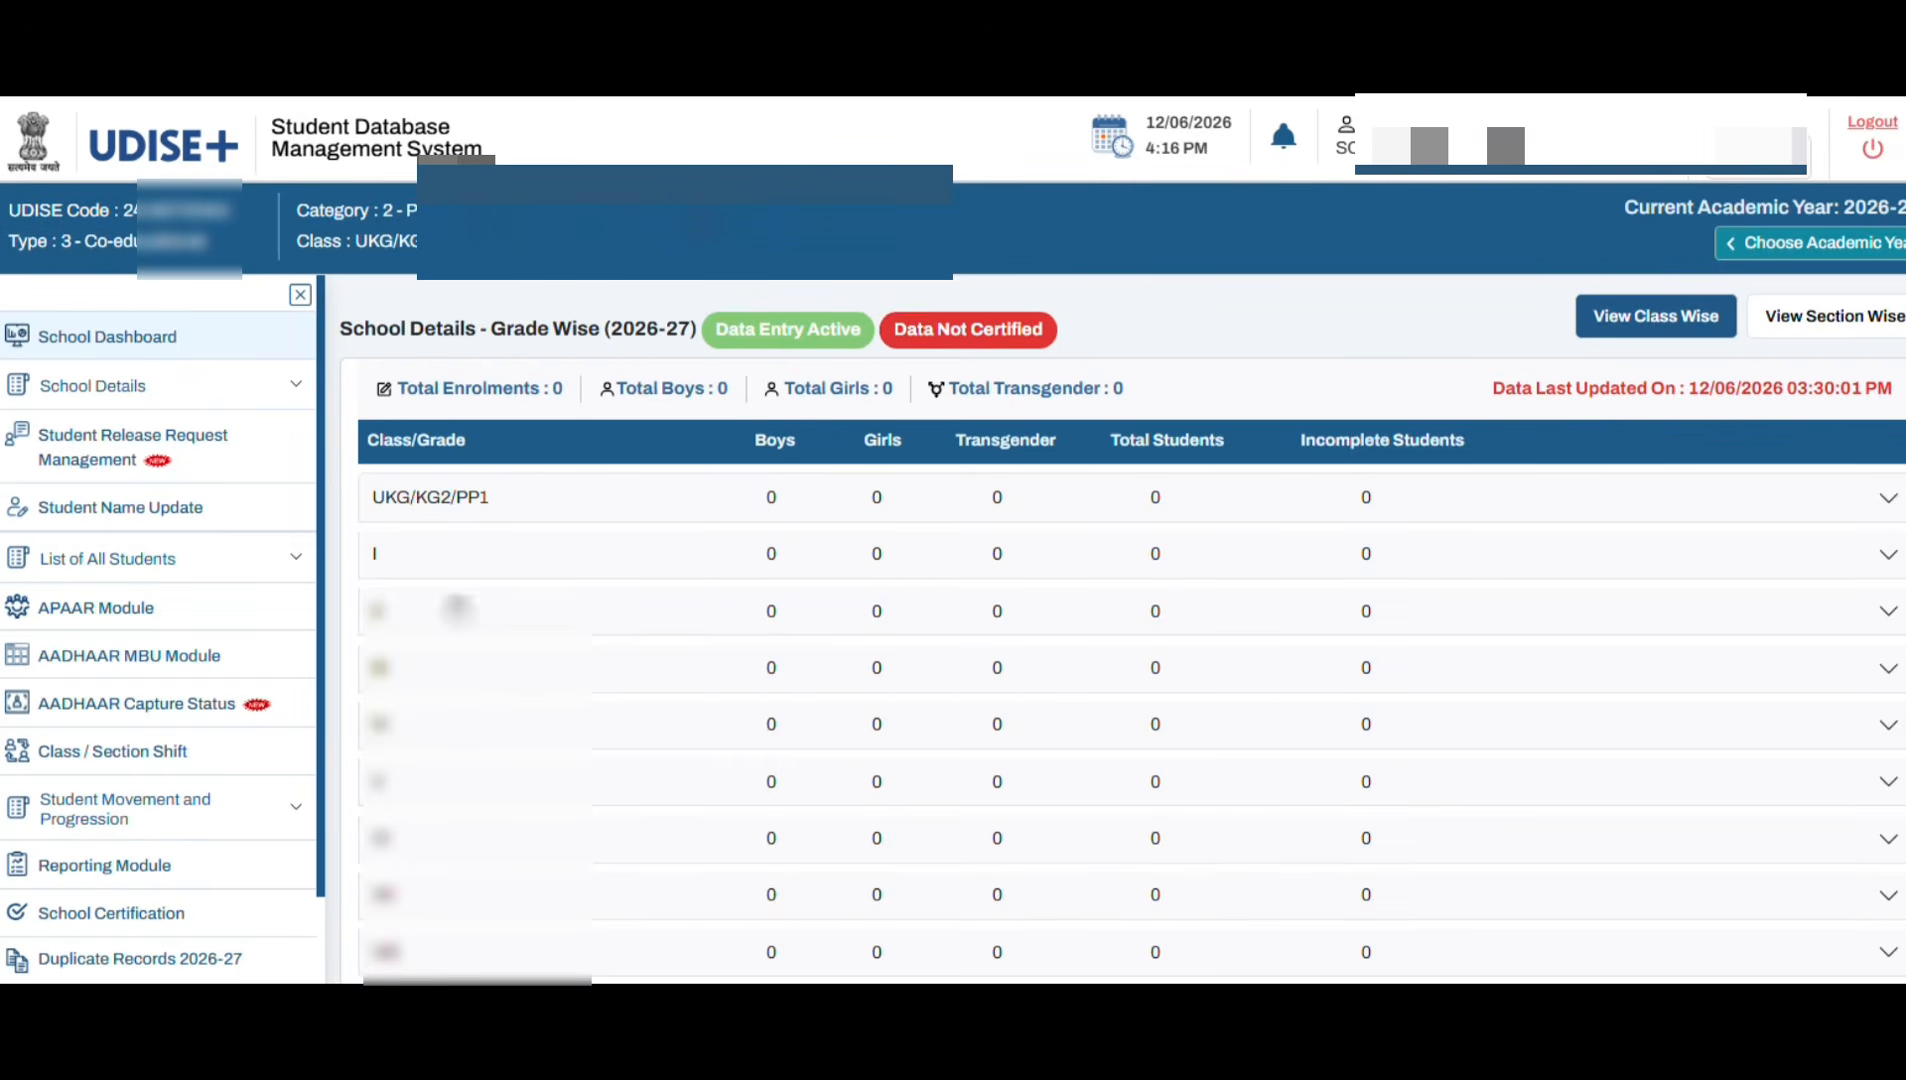
Step: Open Progression Activity from the Student Movement and Progression sidebar menu
scroll(330, 685, down, 1)
scroll(115, 757, down, 1)
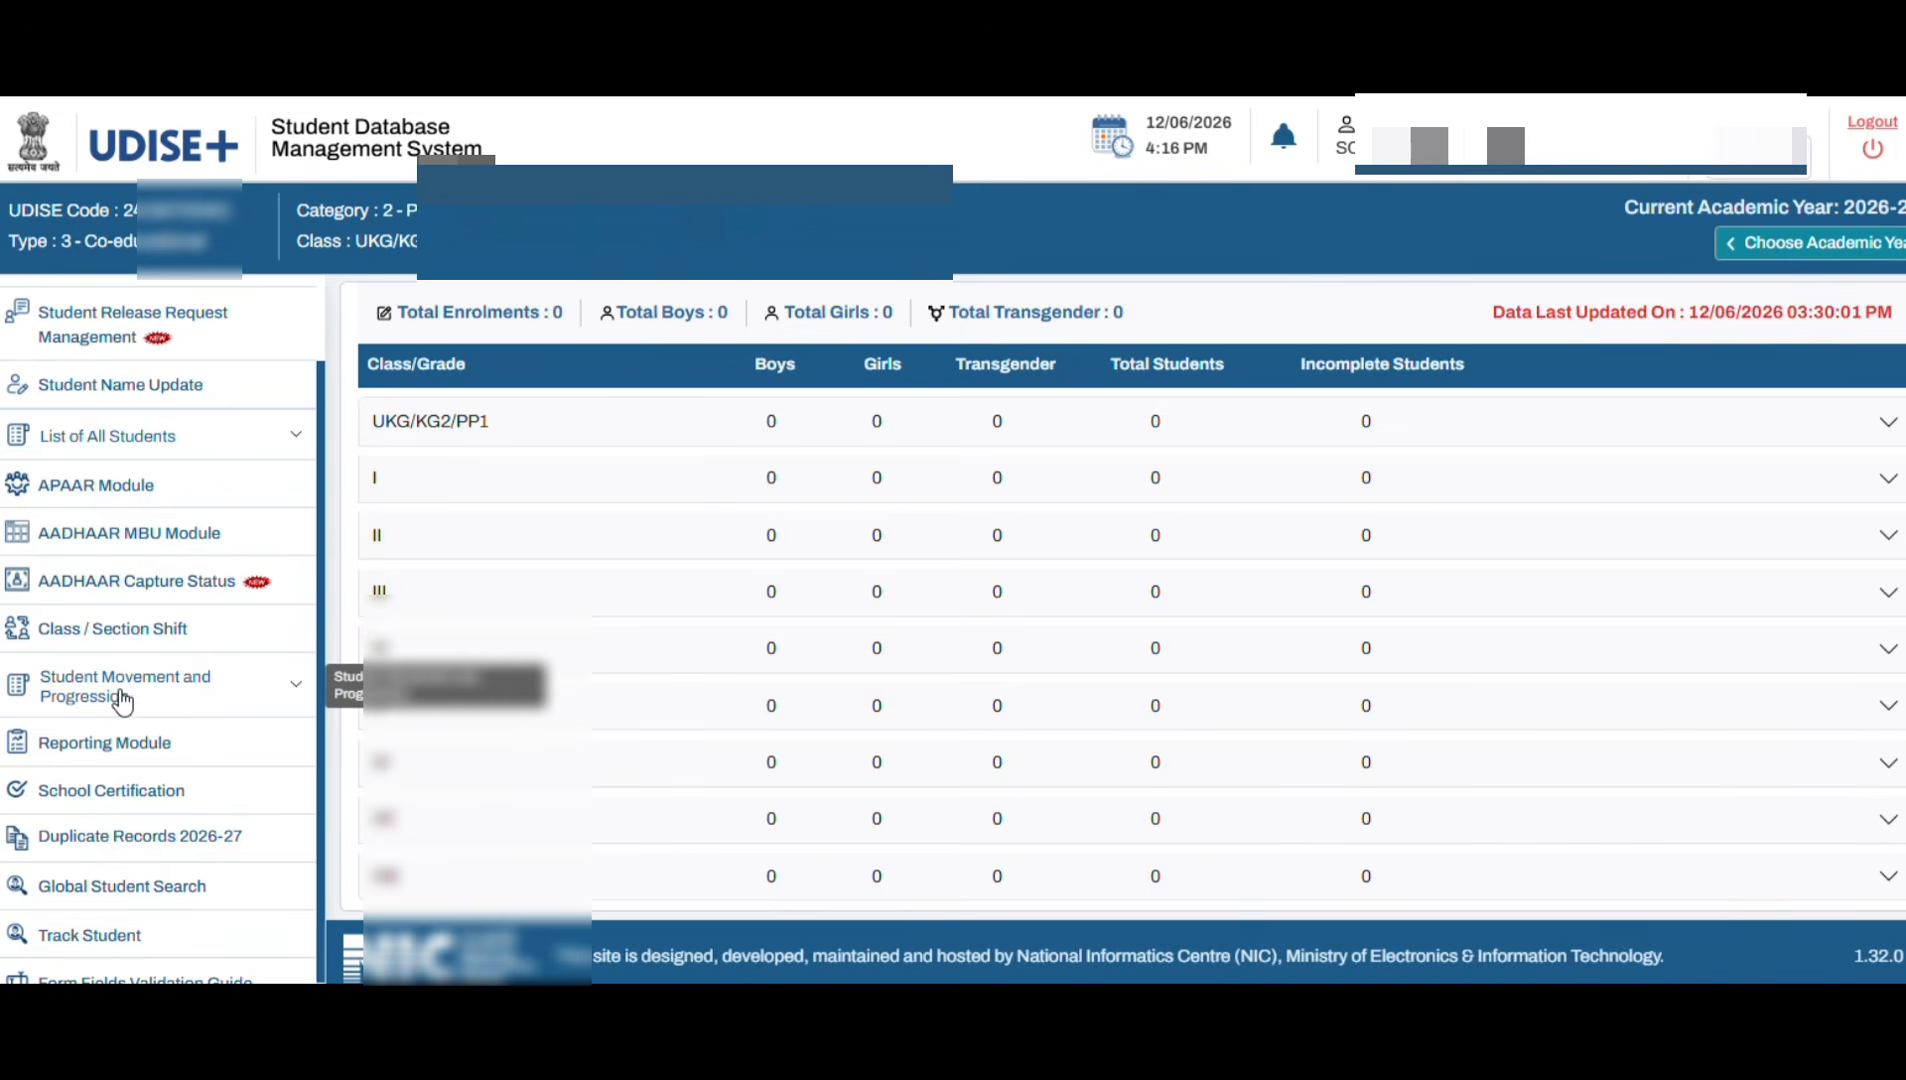
click(191, 700)
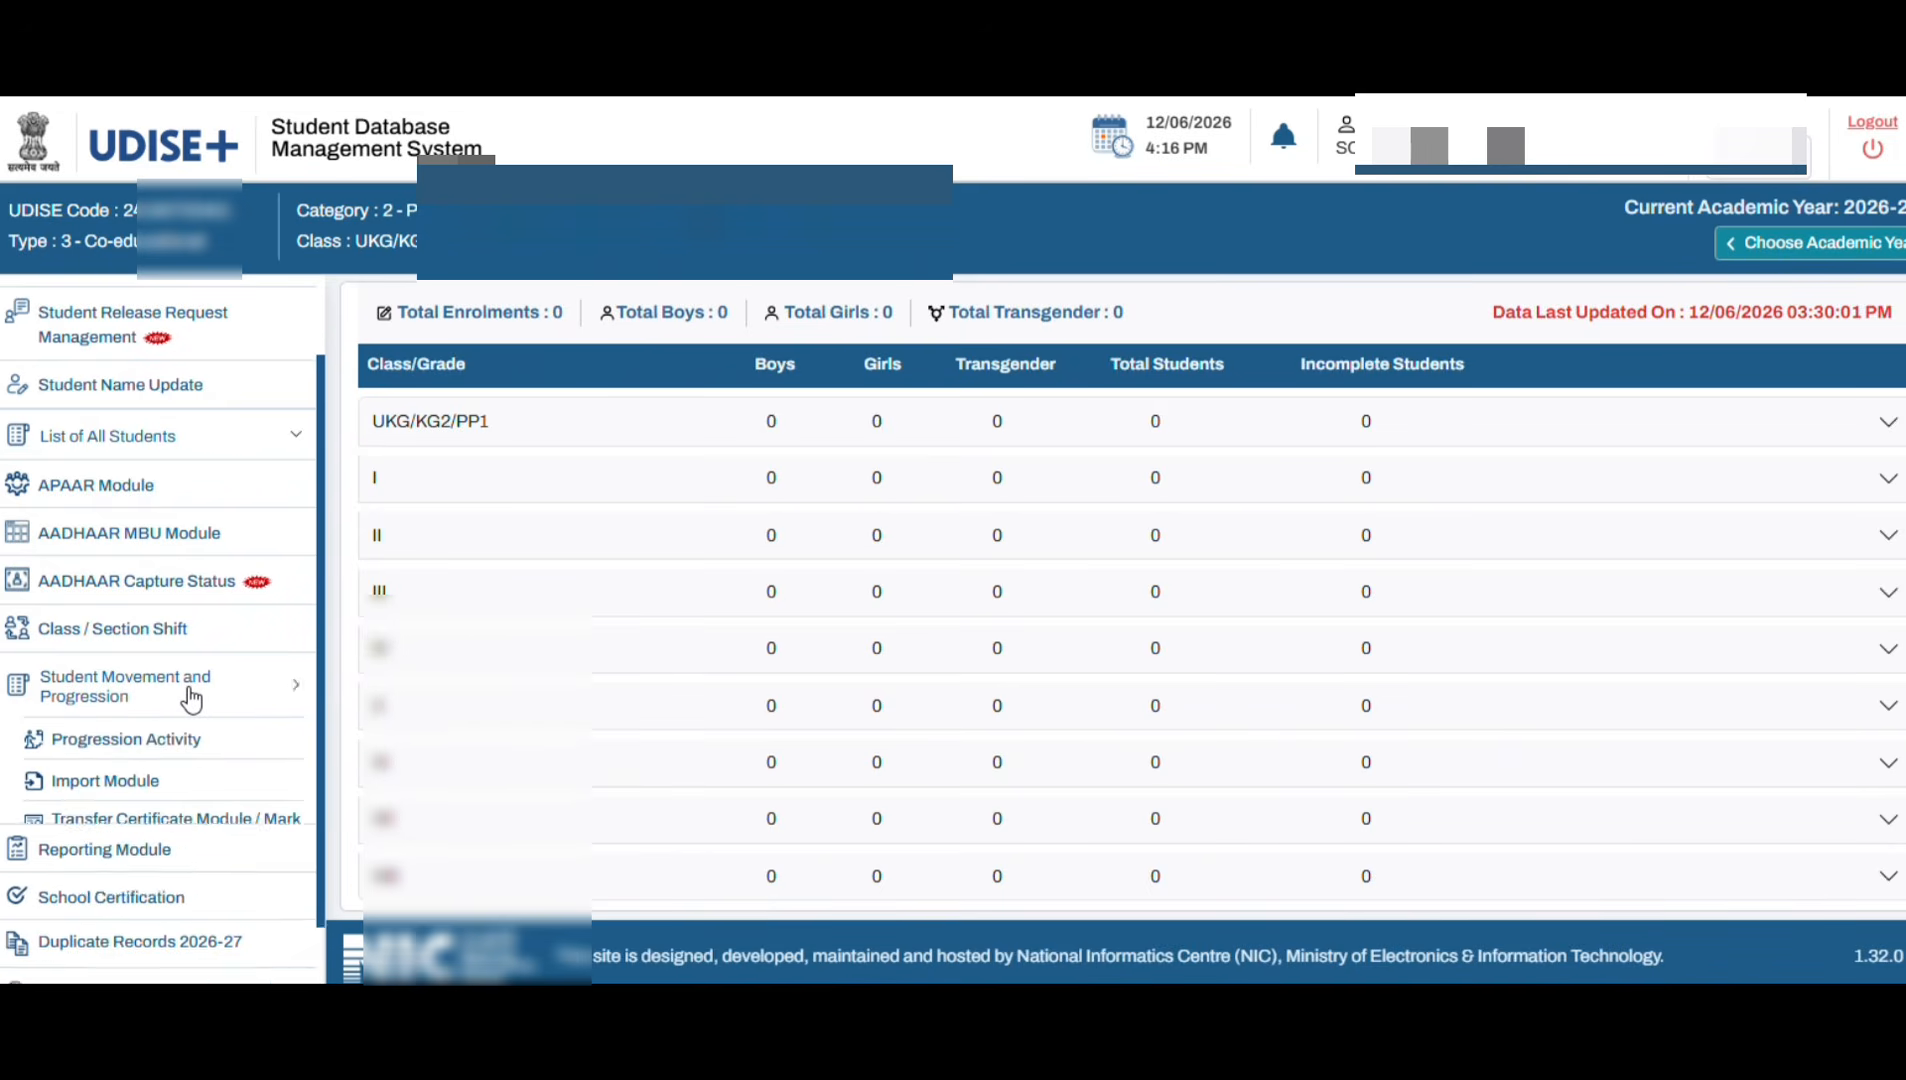
click(148, 740)
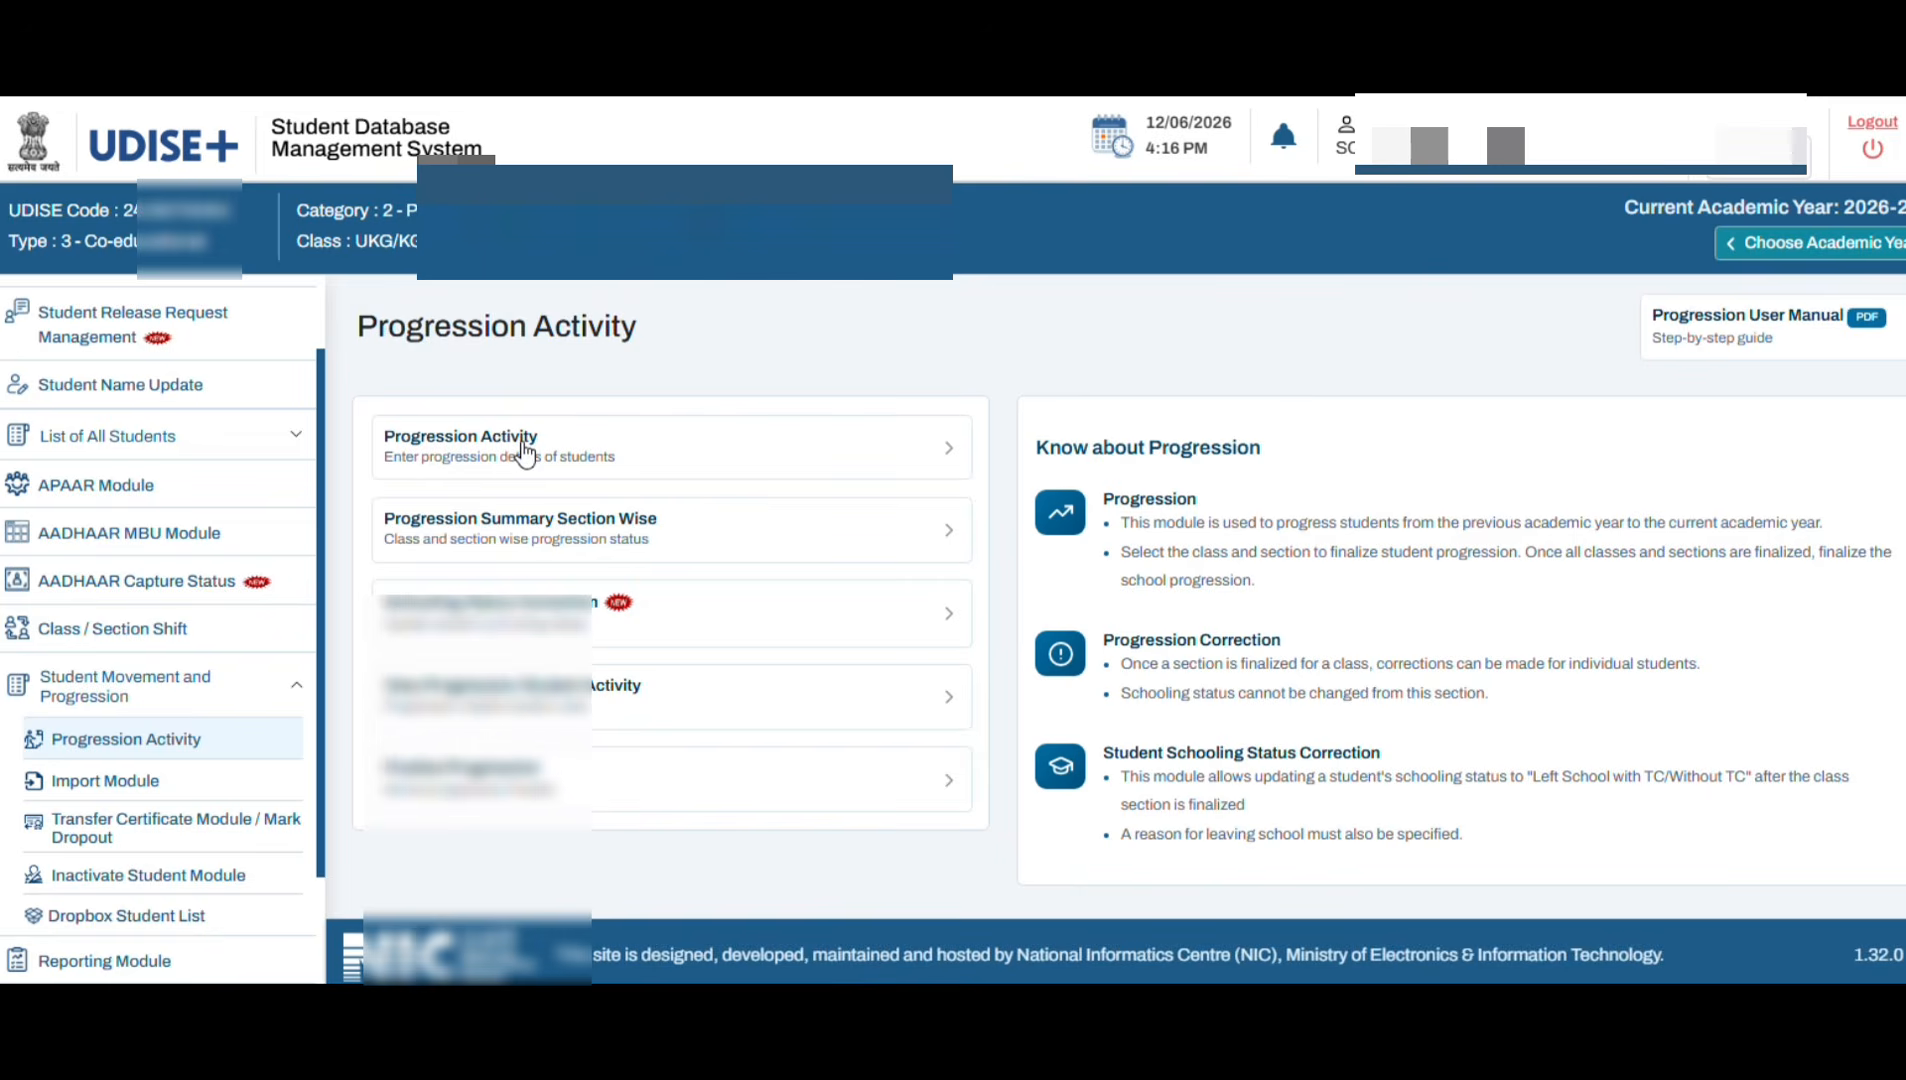
Step: On the progression entry page, load the student list for Class I, Section A
click(617, 456)
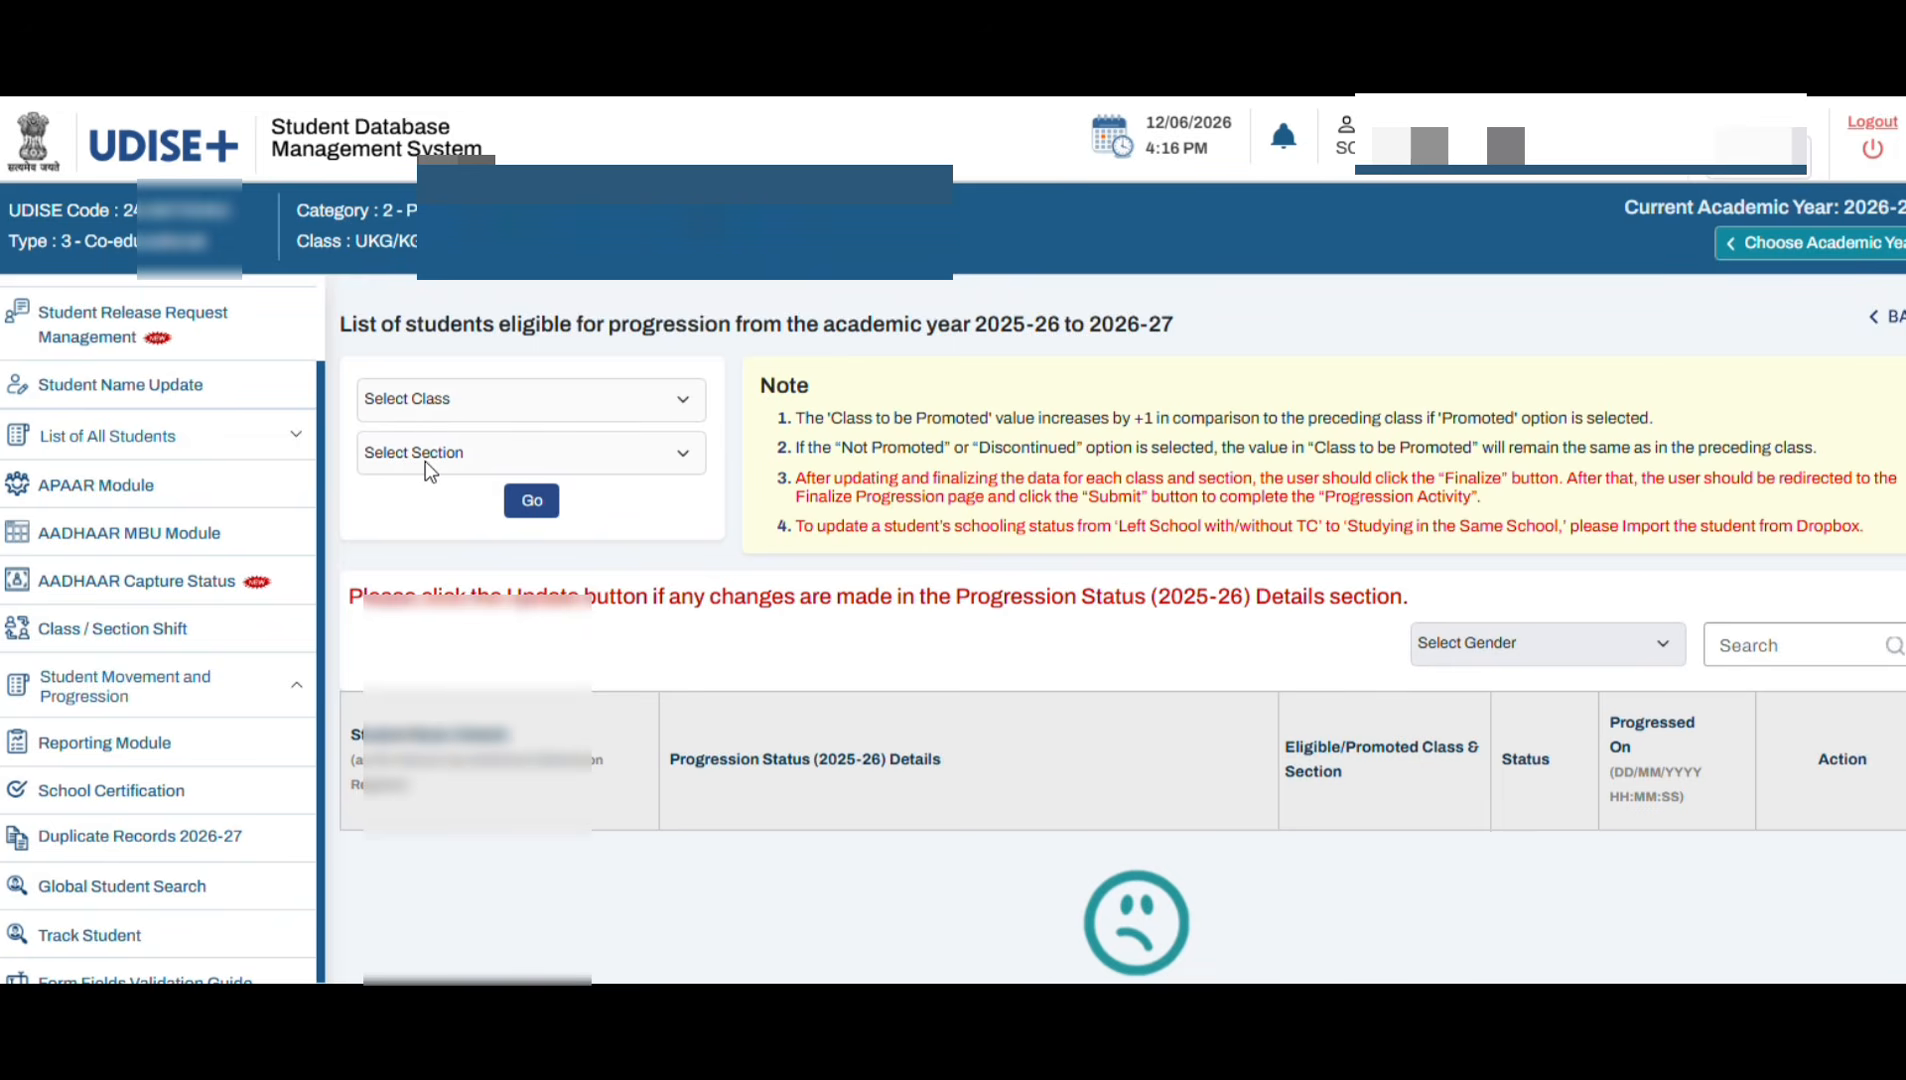
click(465, 401)
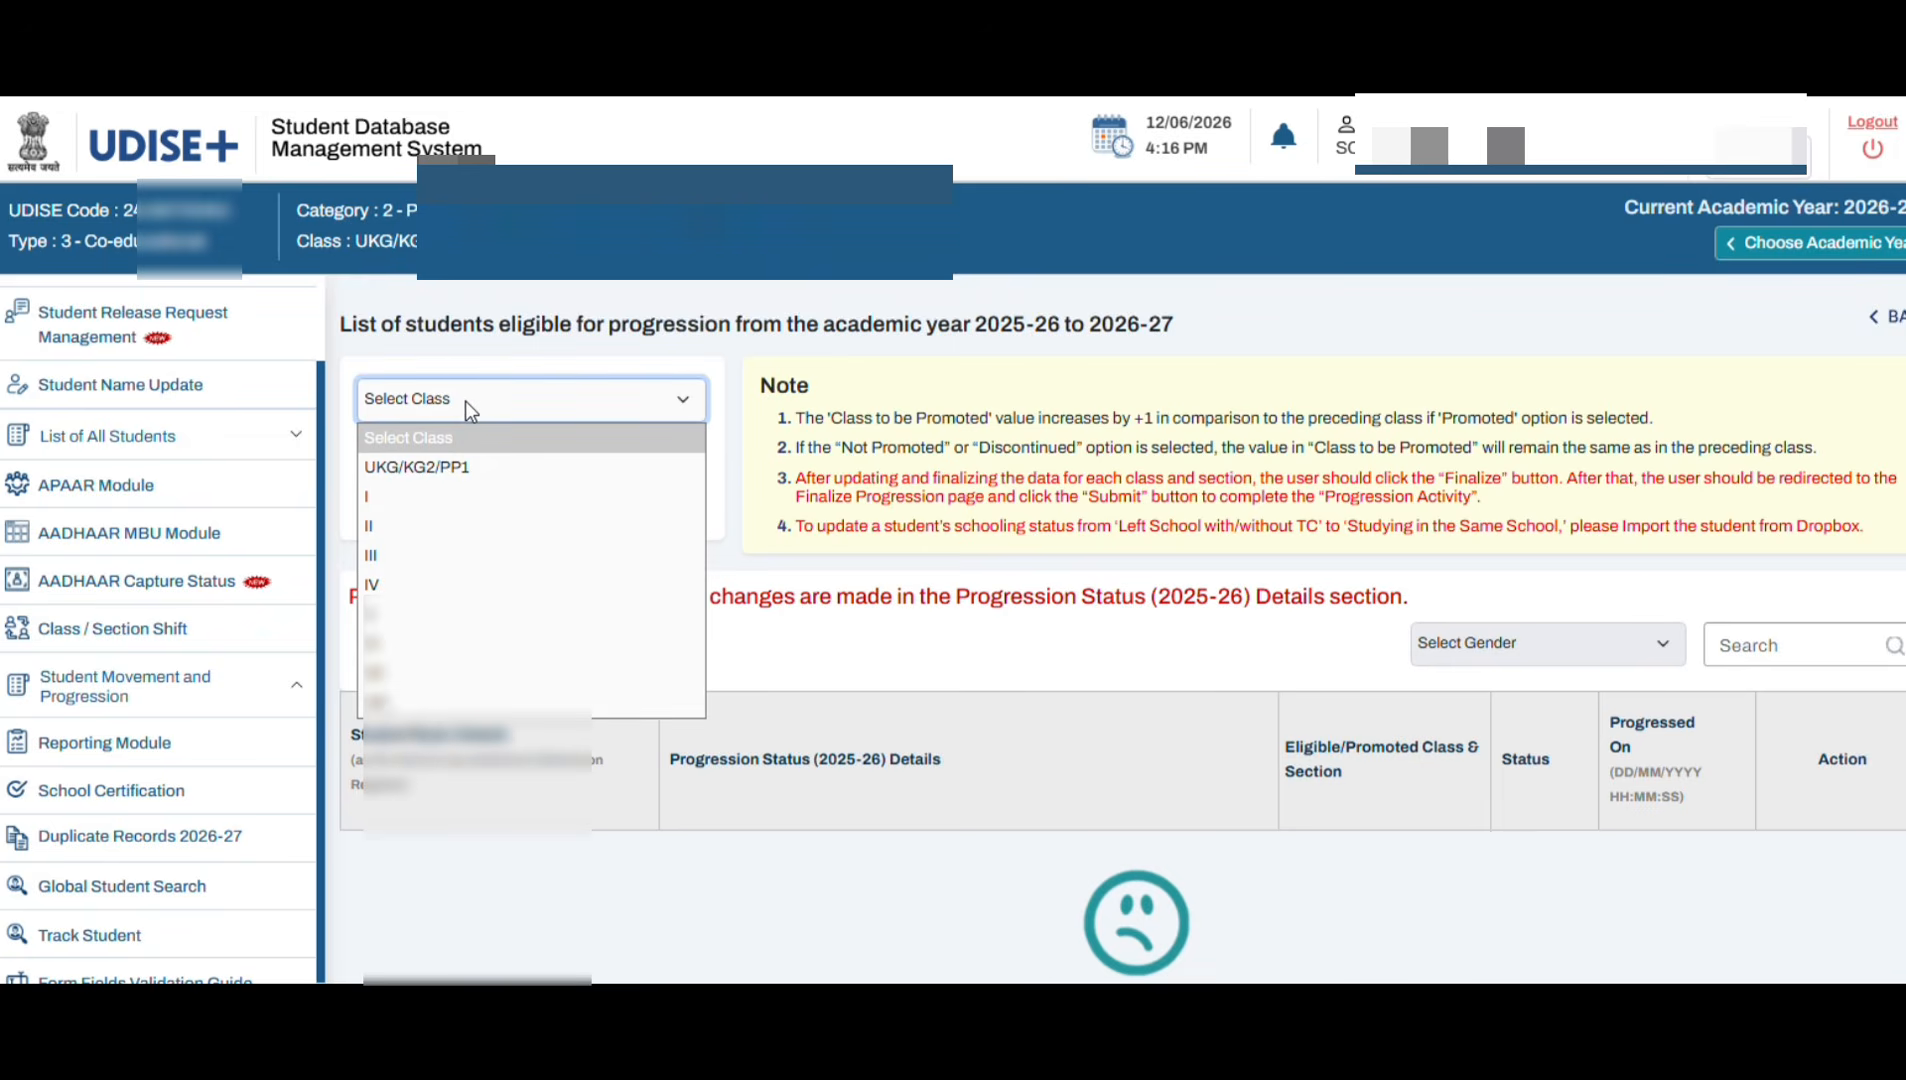
click(415, 502)
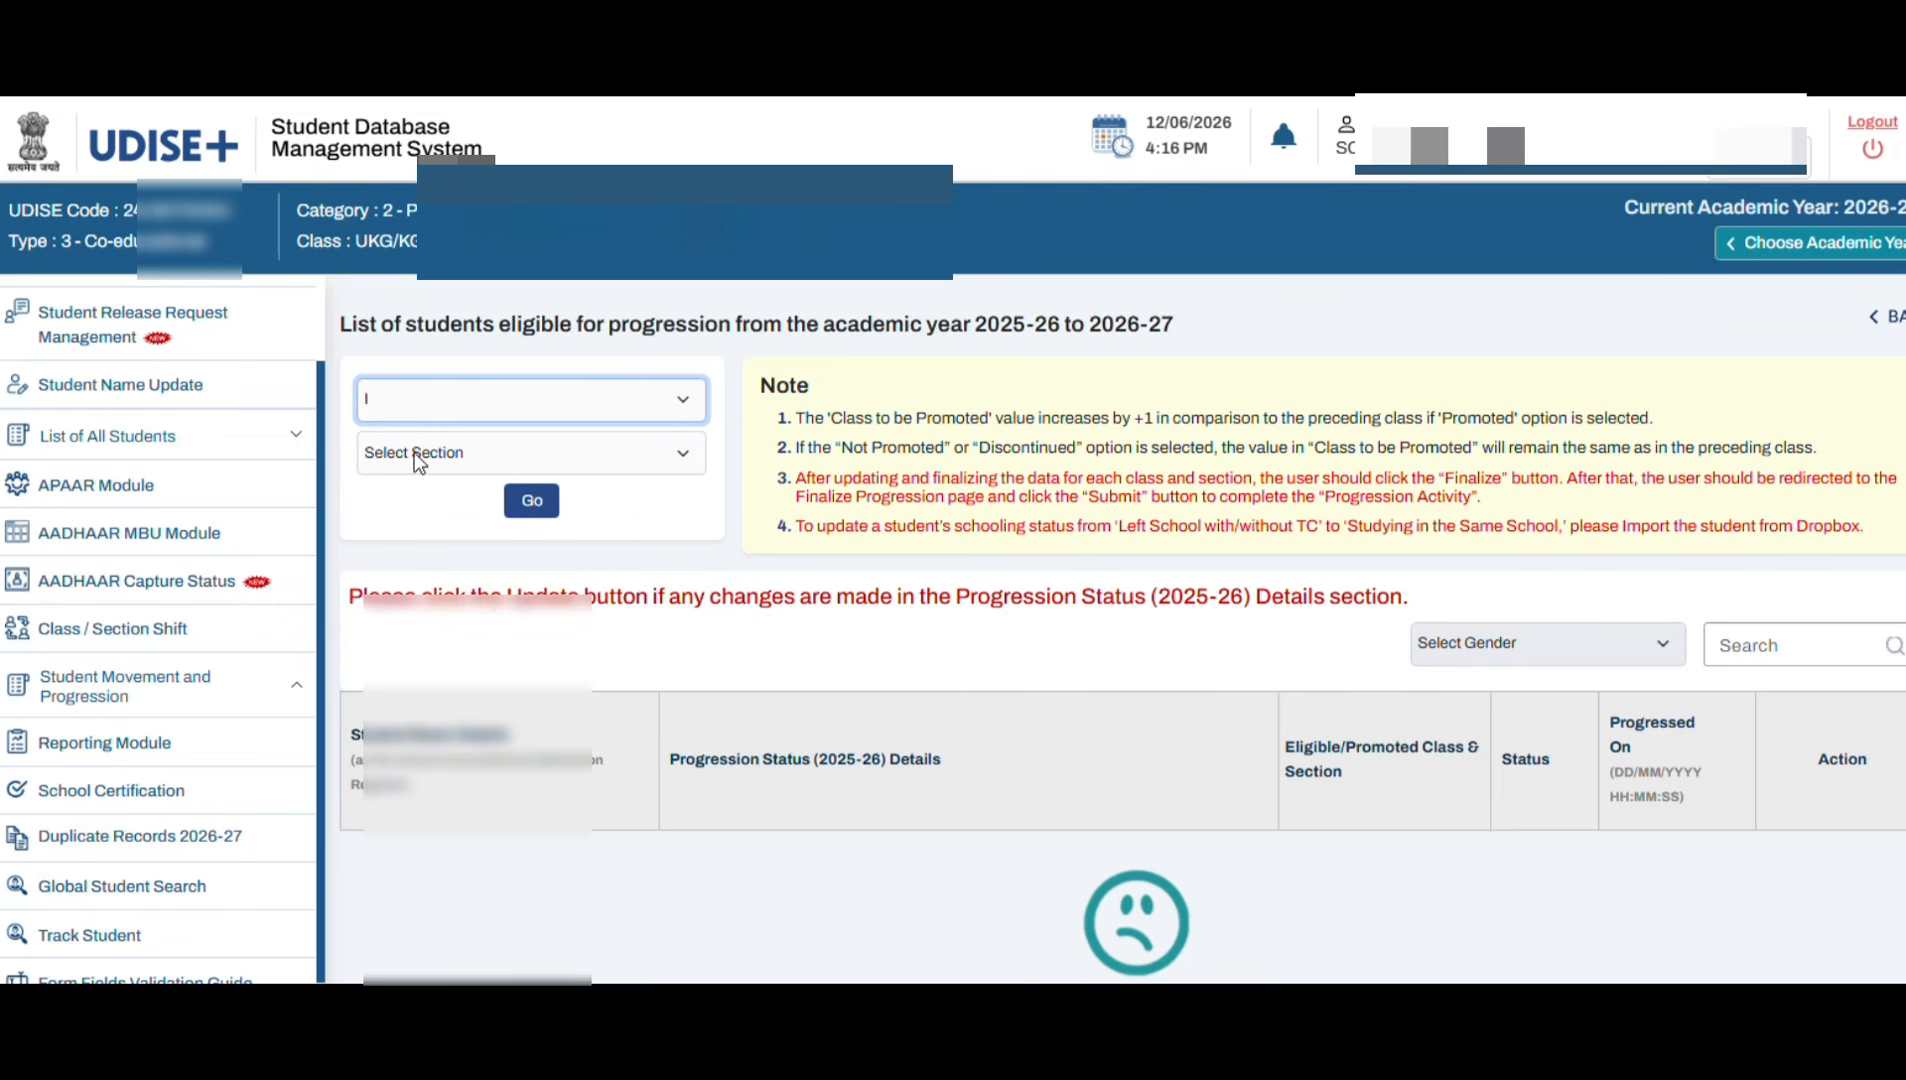
click(414, 453)
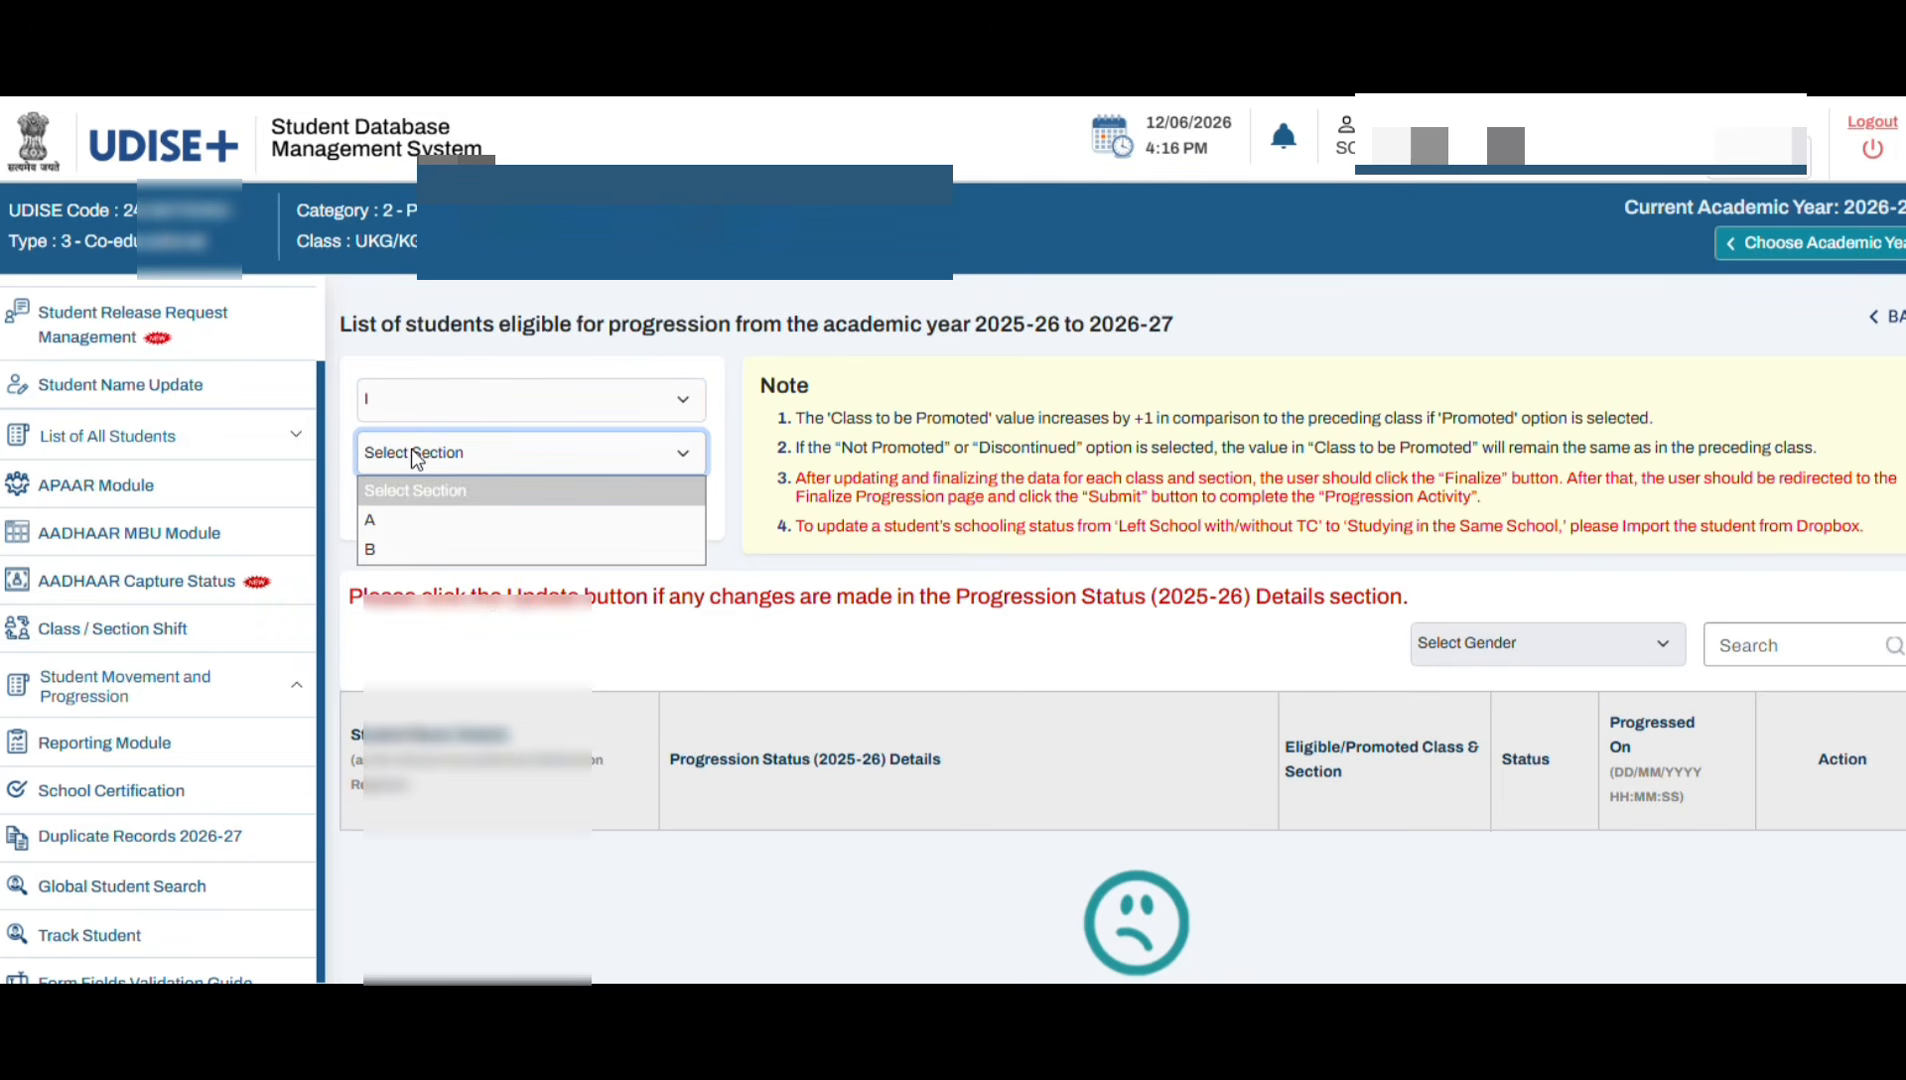
click(400, 526)
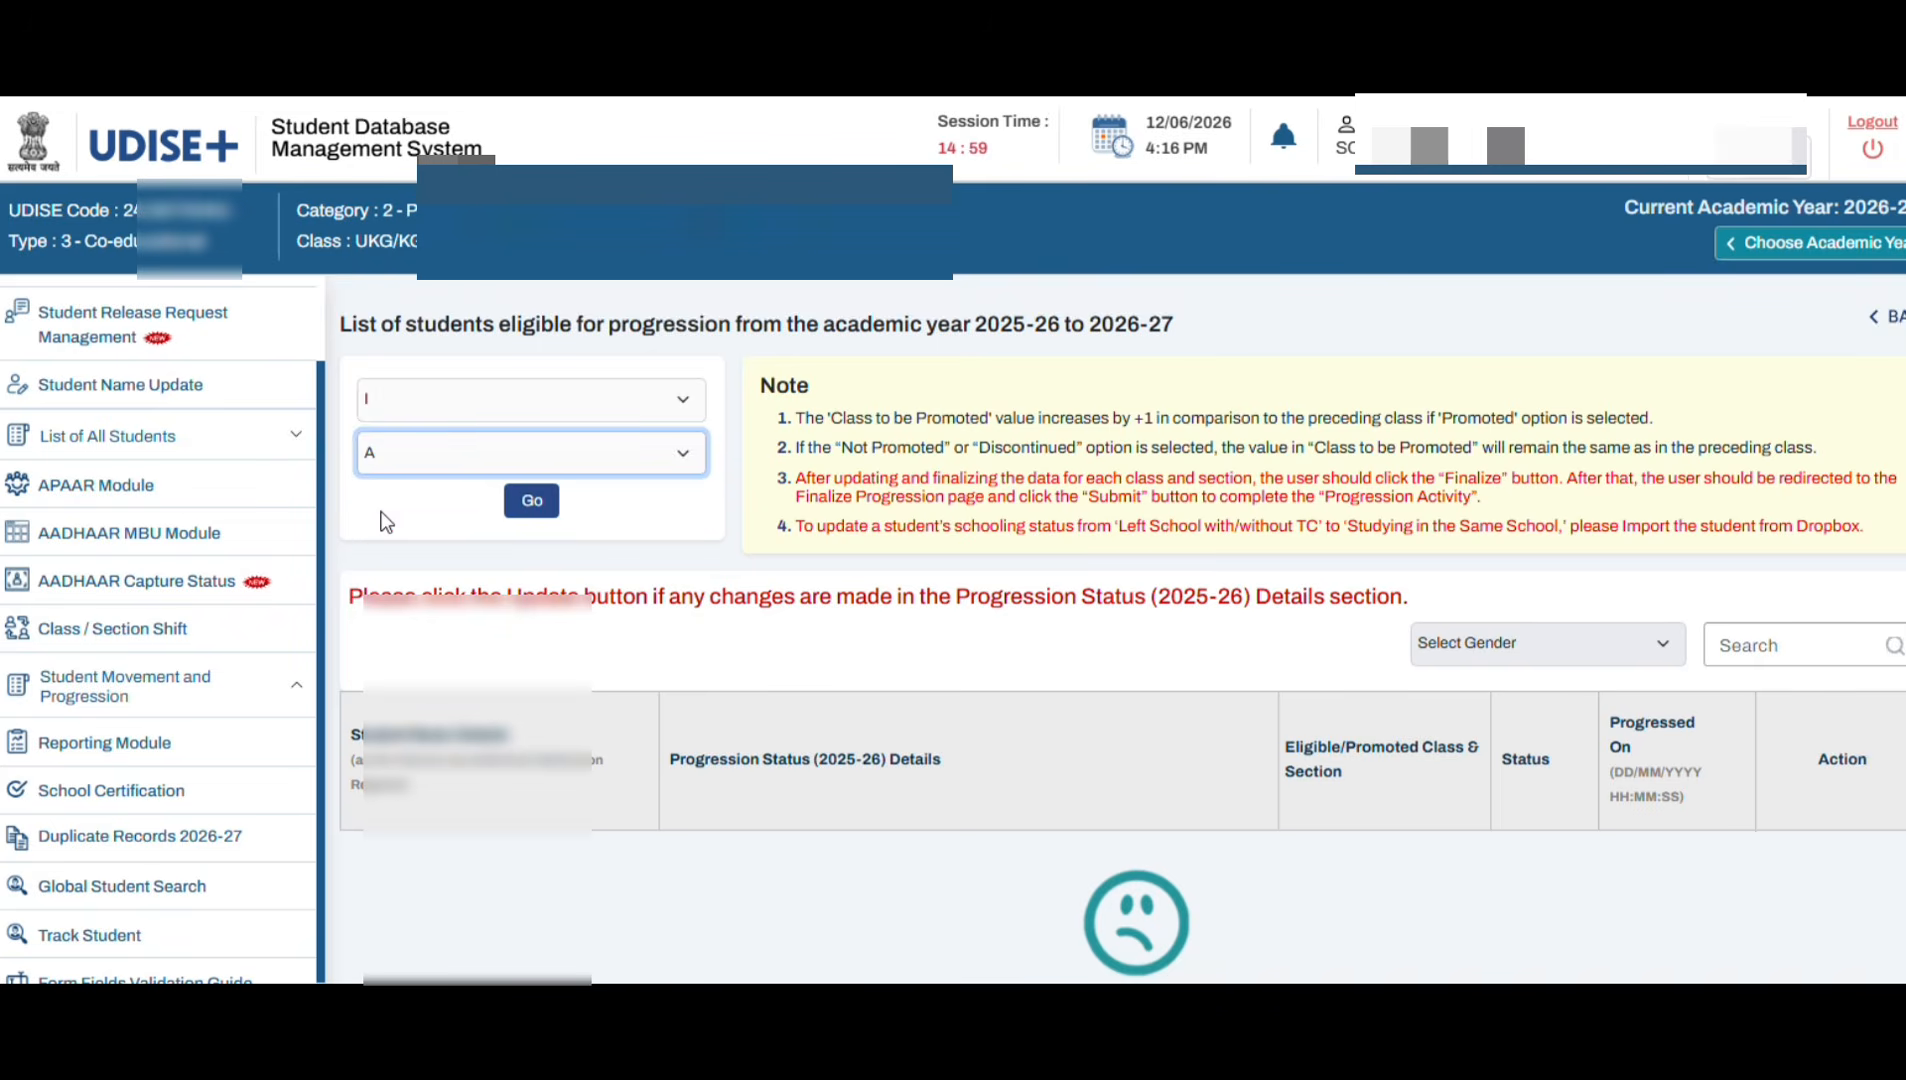
click(531, 503)
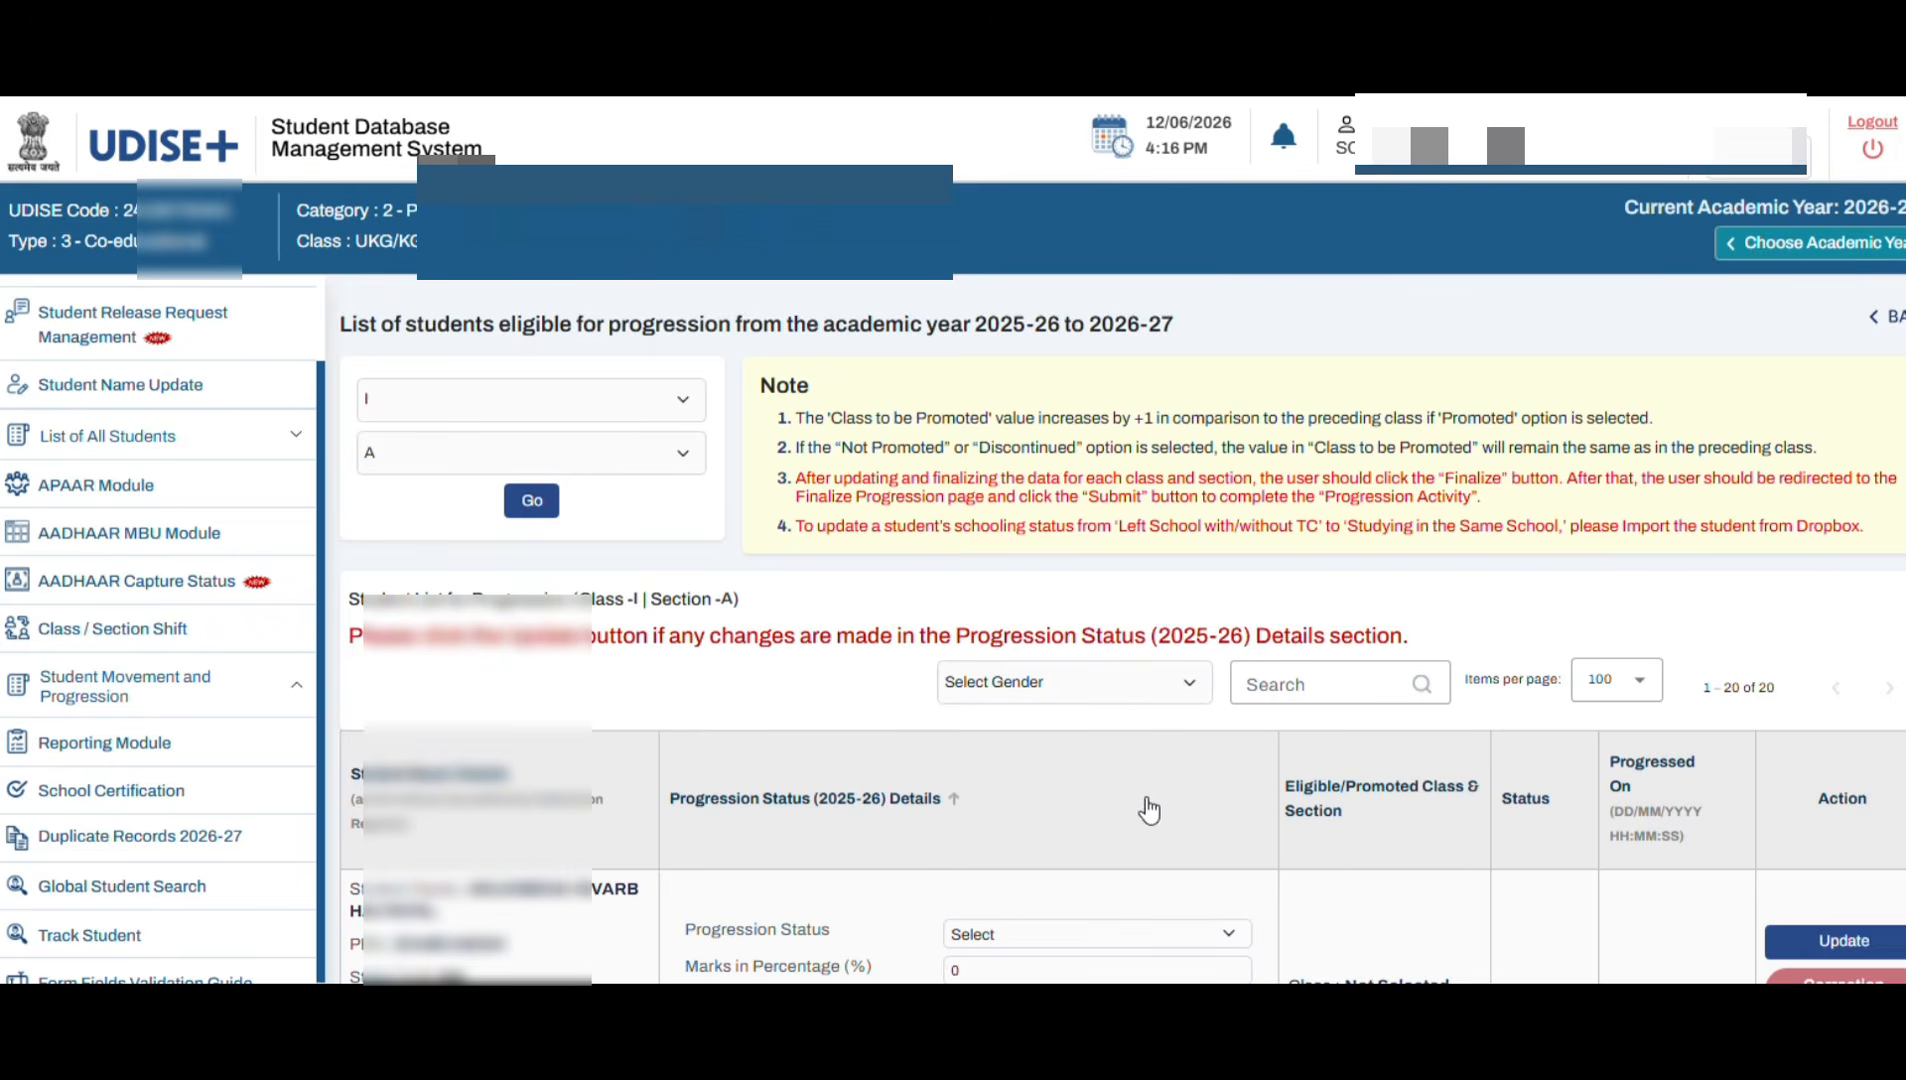
Step: Review the Class I-A table, all Pending, and open the first student's Progression Status choices
scroll(1122, 864, down, 3)
scroll(806, 745, up, 1)
scroll(806, 755, up, 1)
scroll(1040, 848, down, 3)
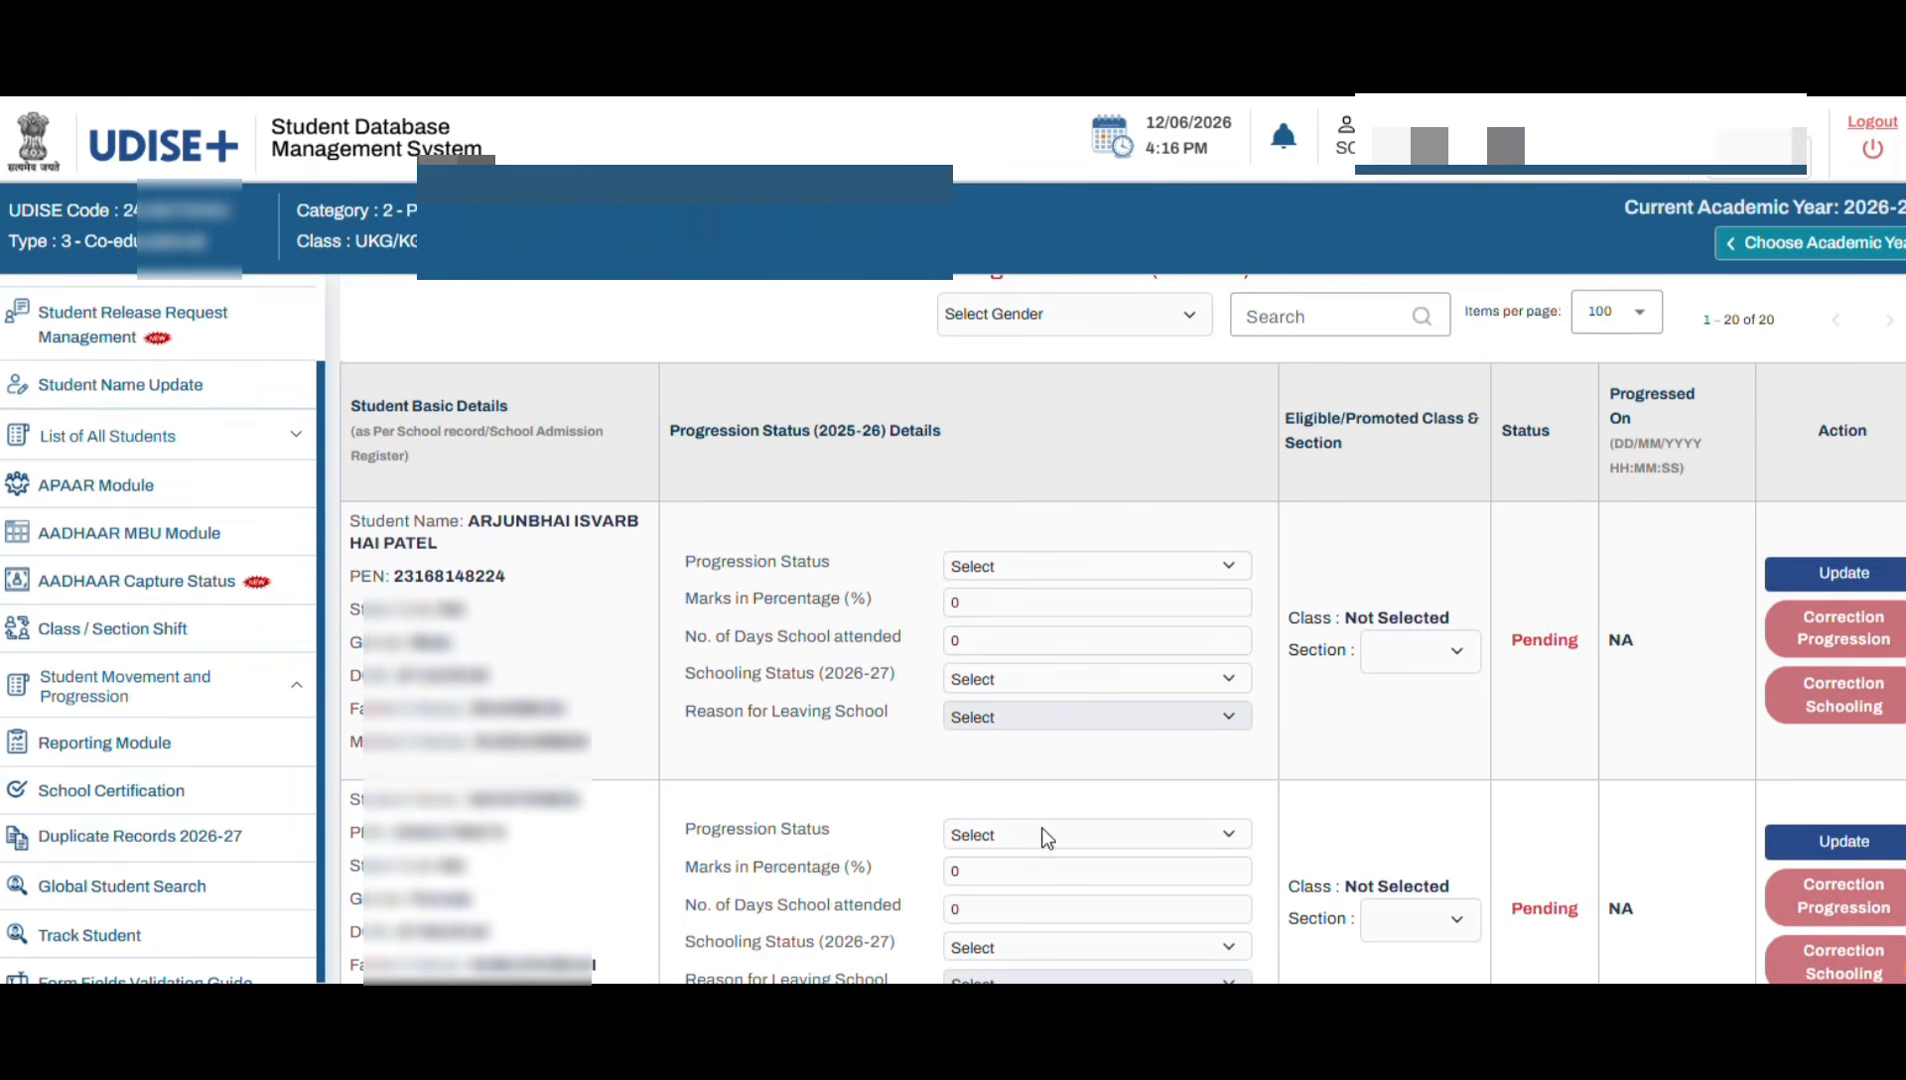
scroll(1294, 777, up, 3)
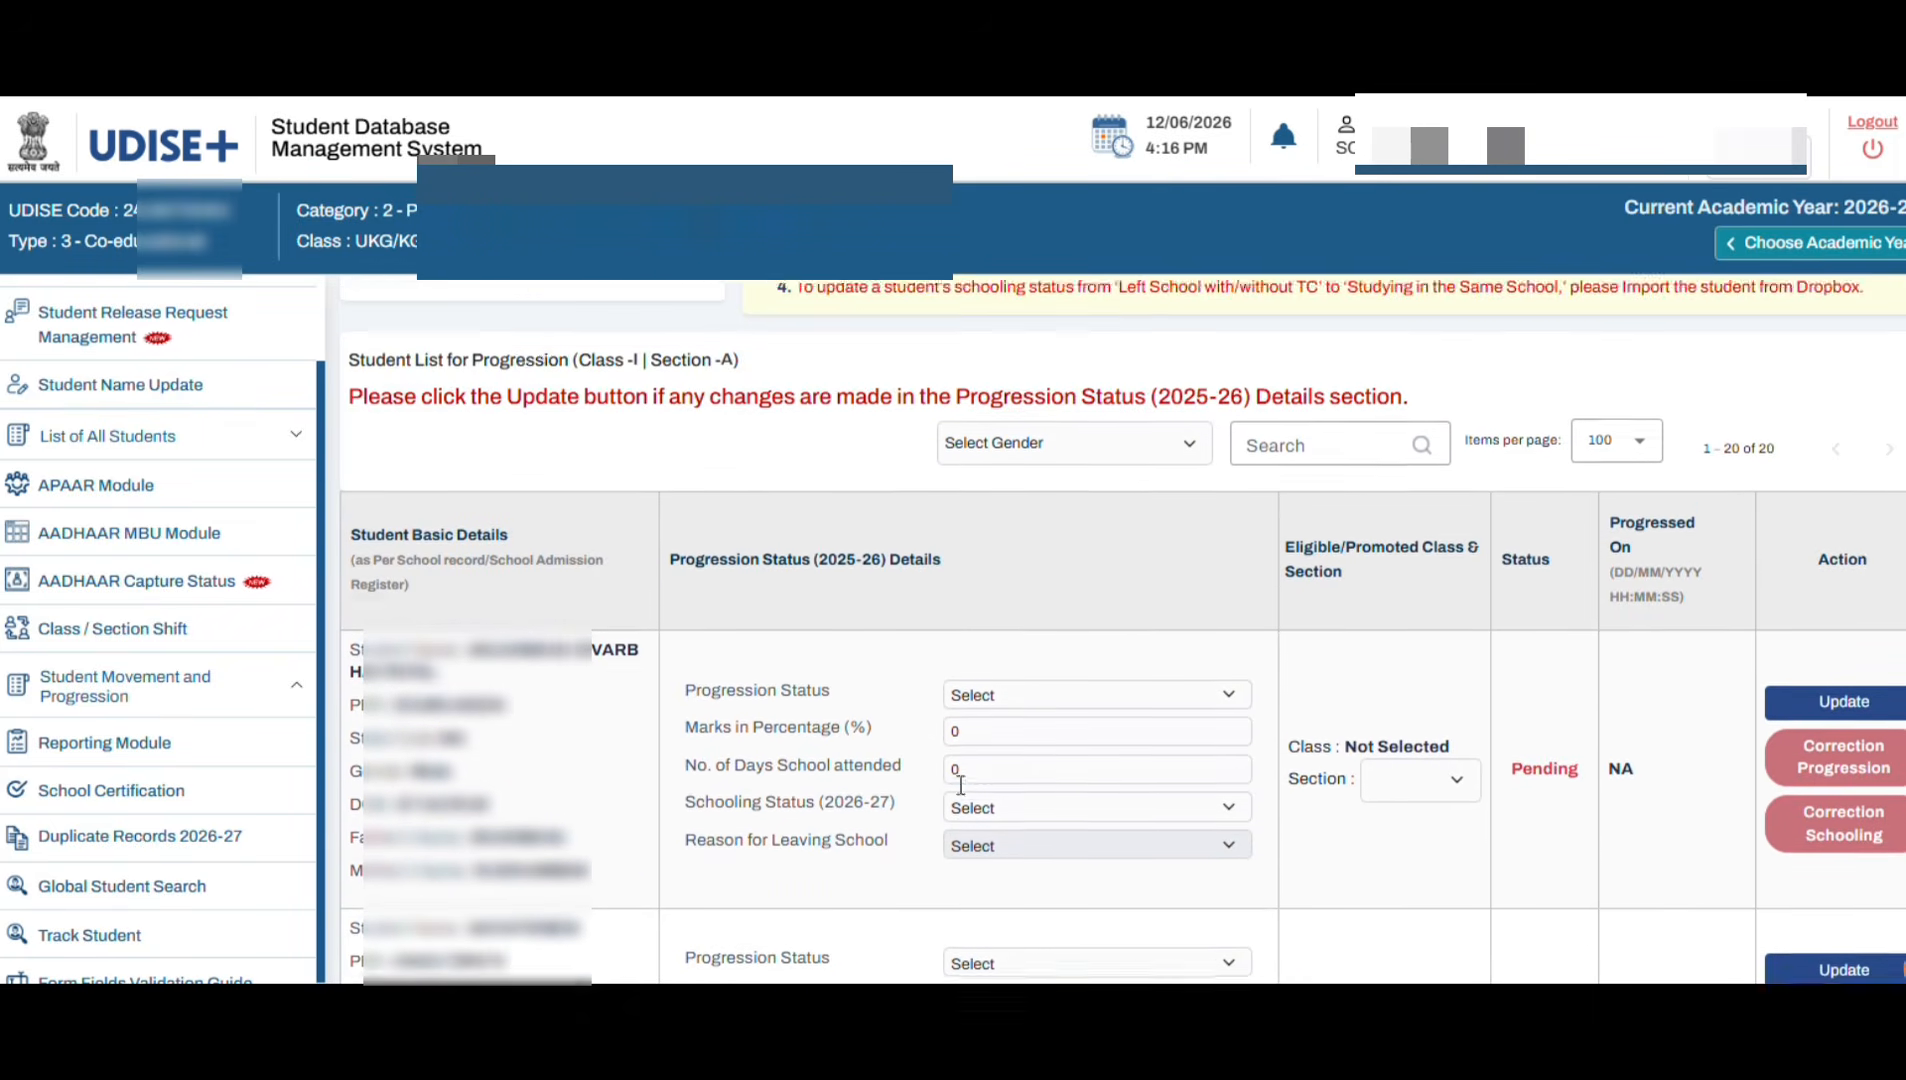
scroll(1013, 921, down, 2)
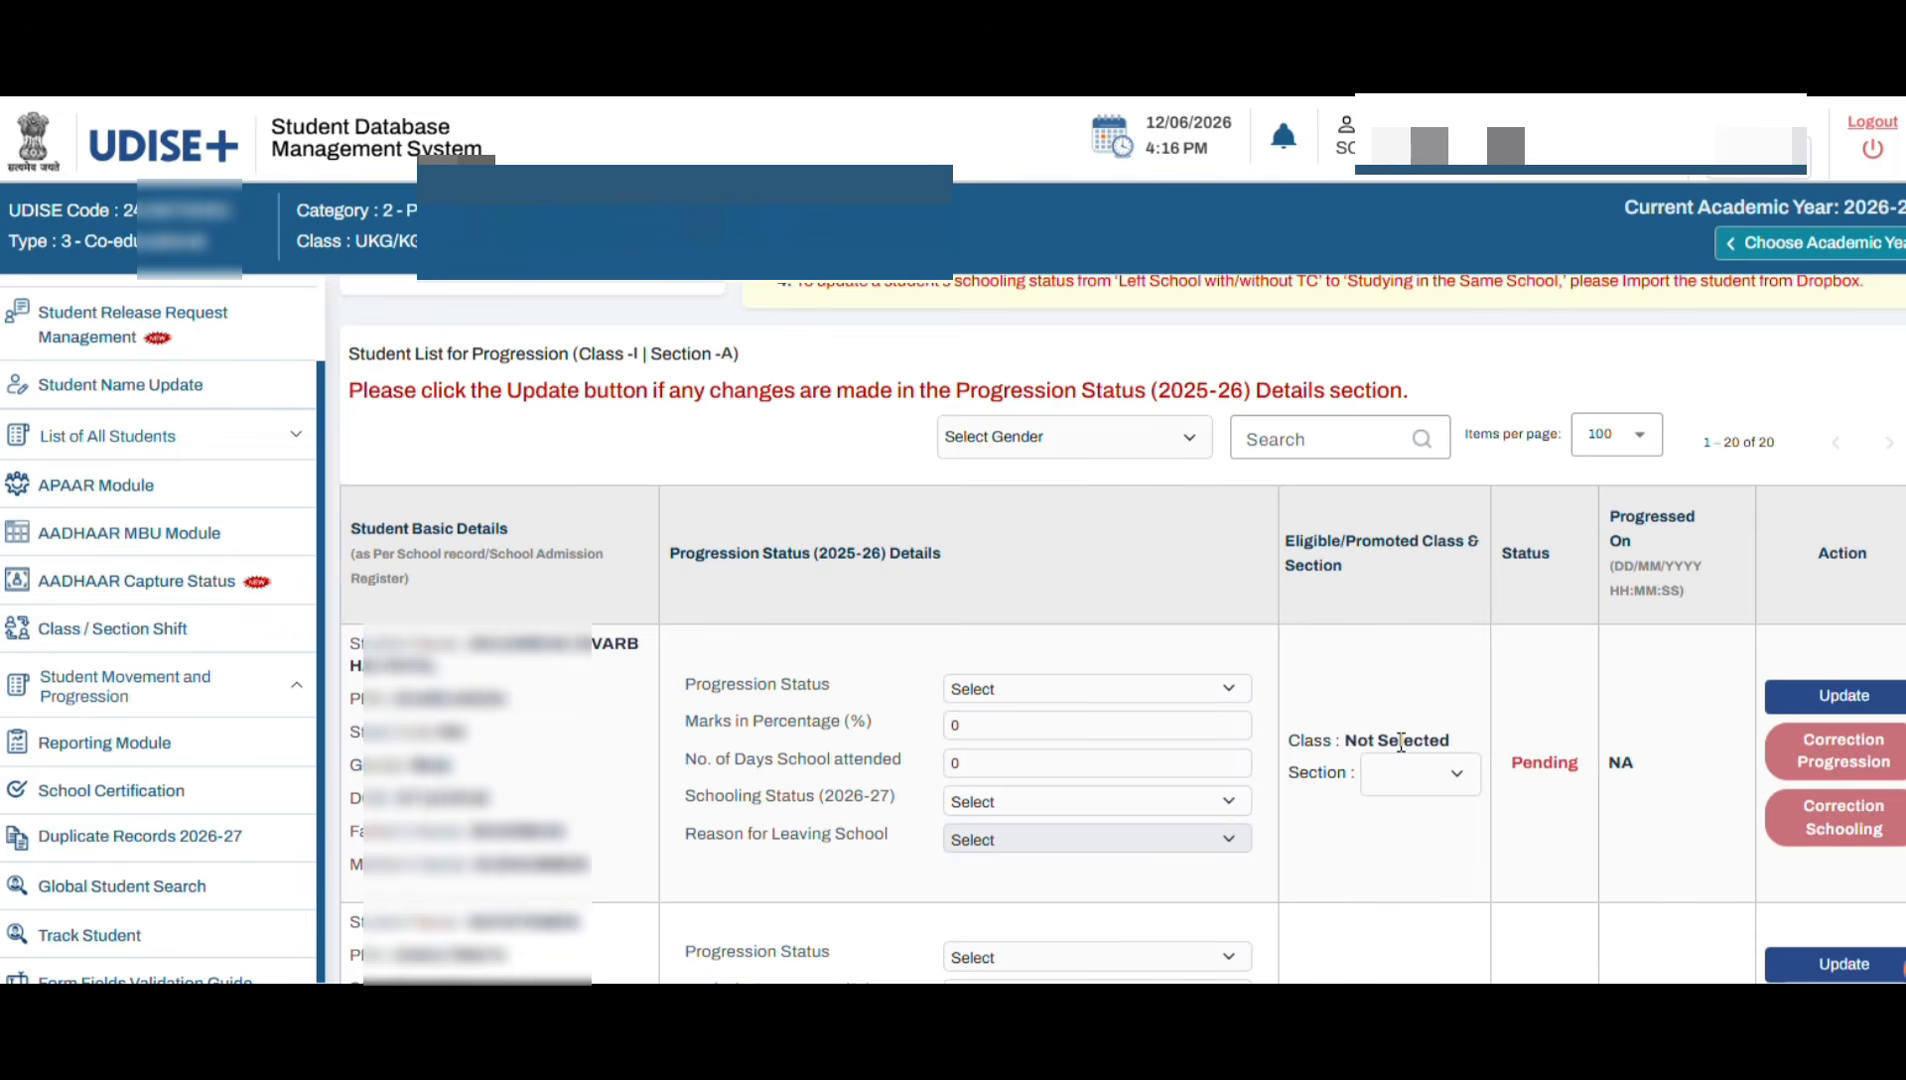
drag(1502, 773, 1568, 768)
click(1558, 842)
scroll(1407, 858, down, 2)
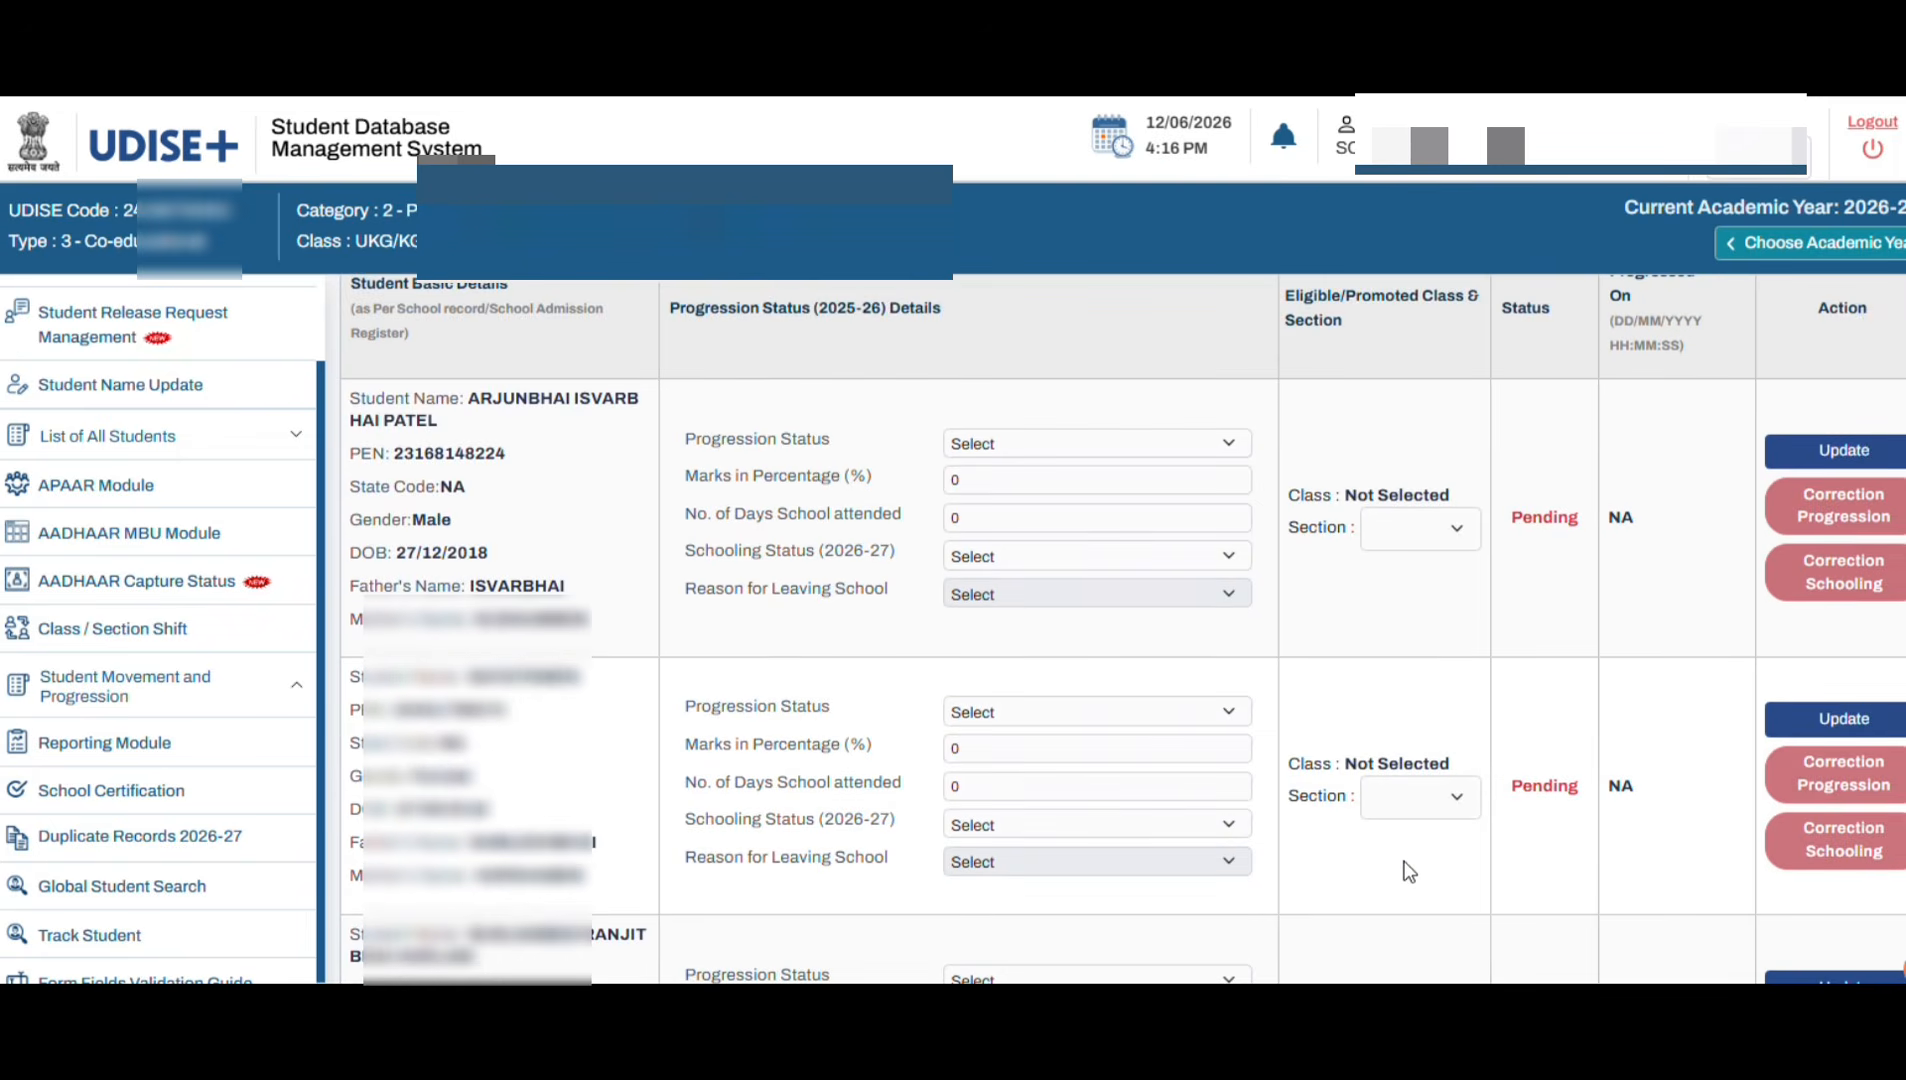
scroll(1407, 868, up, 1)
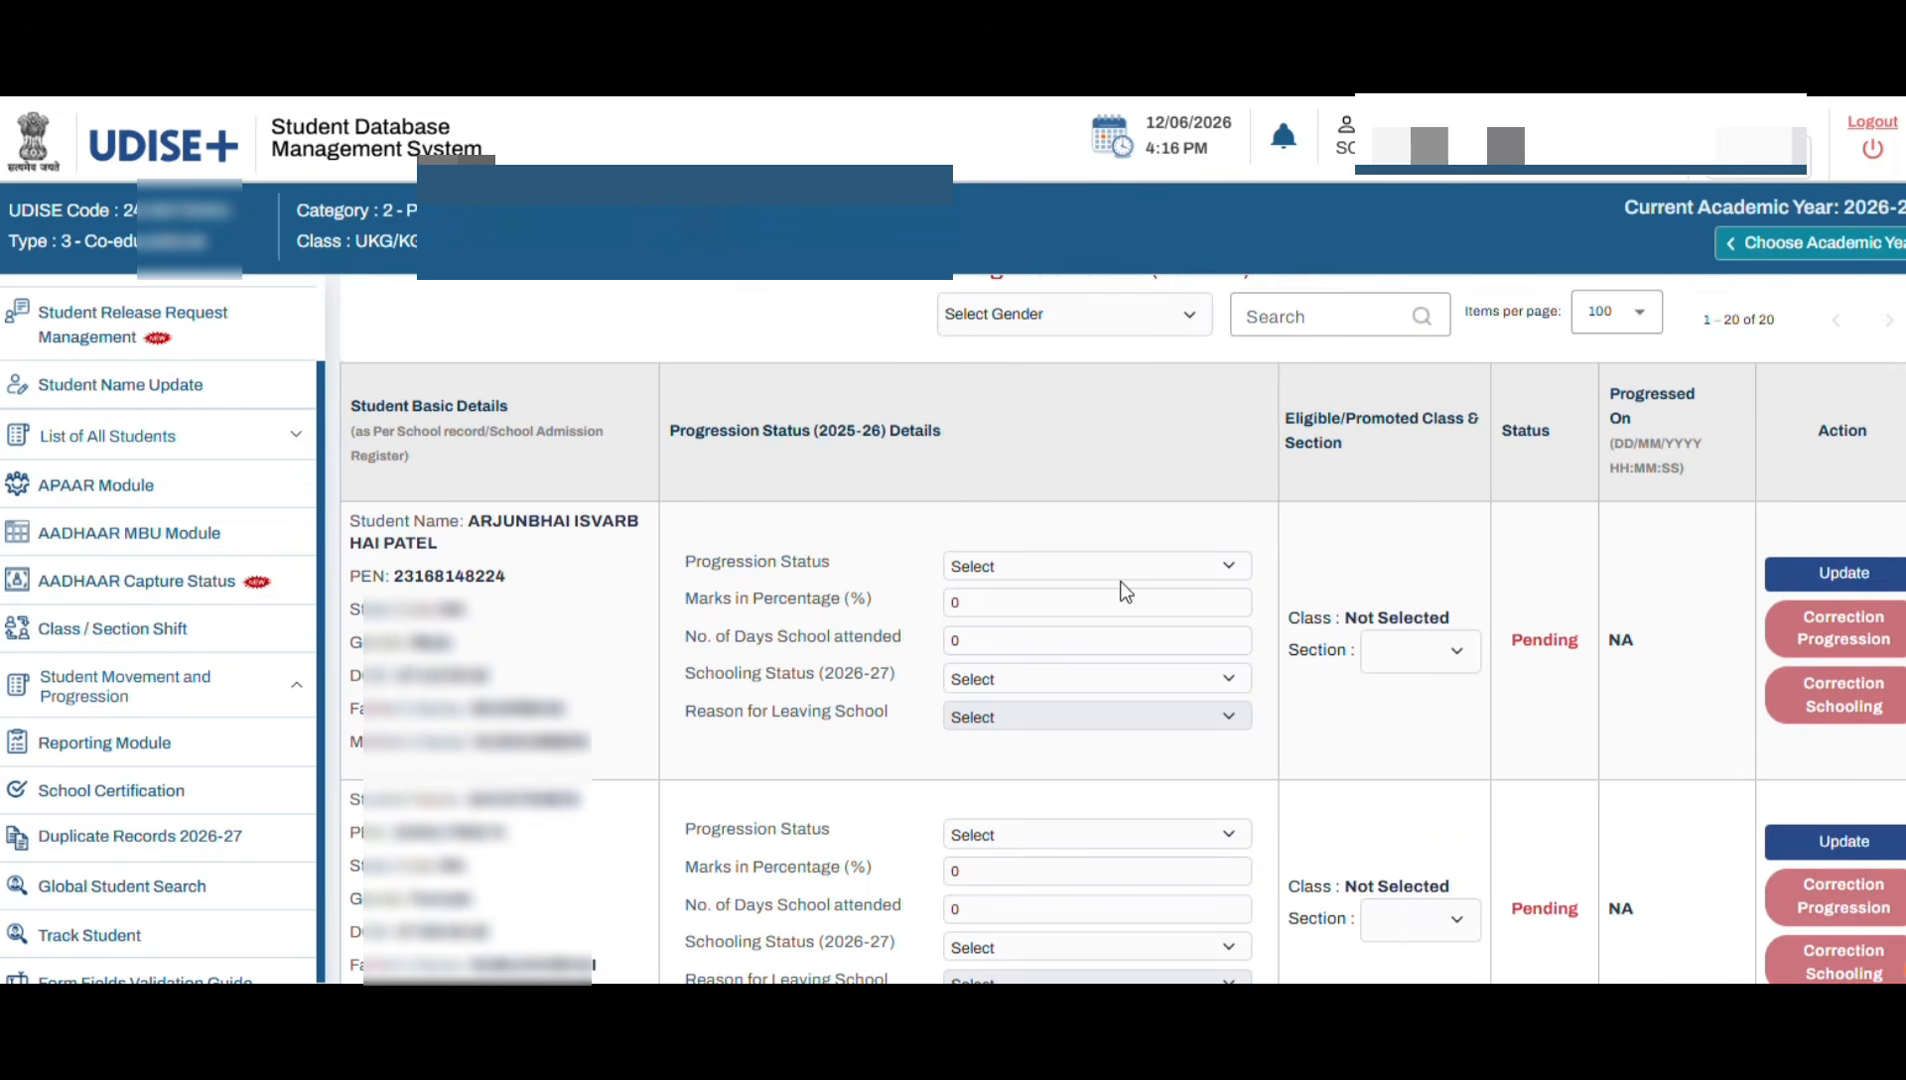
click(1025, 570)
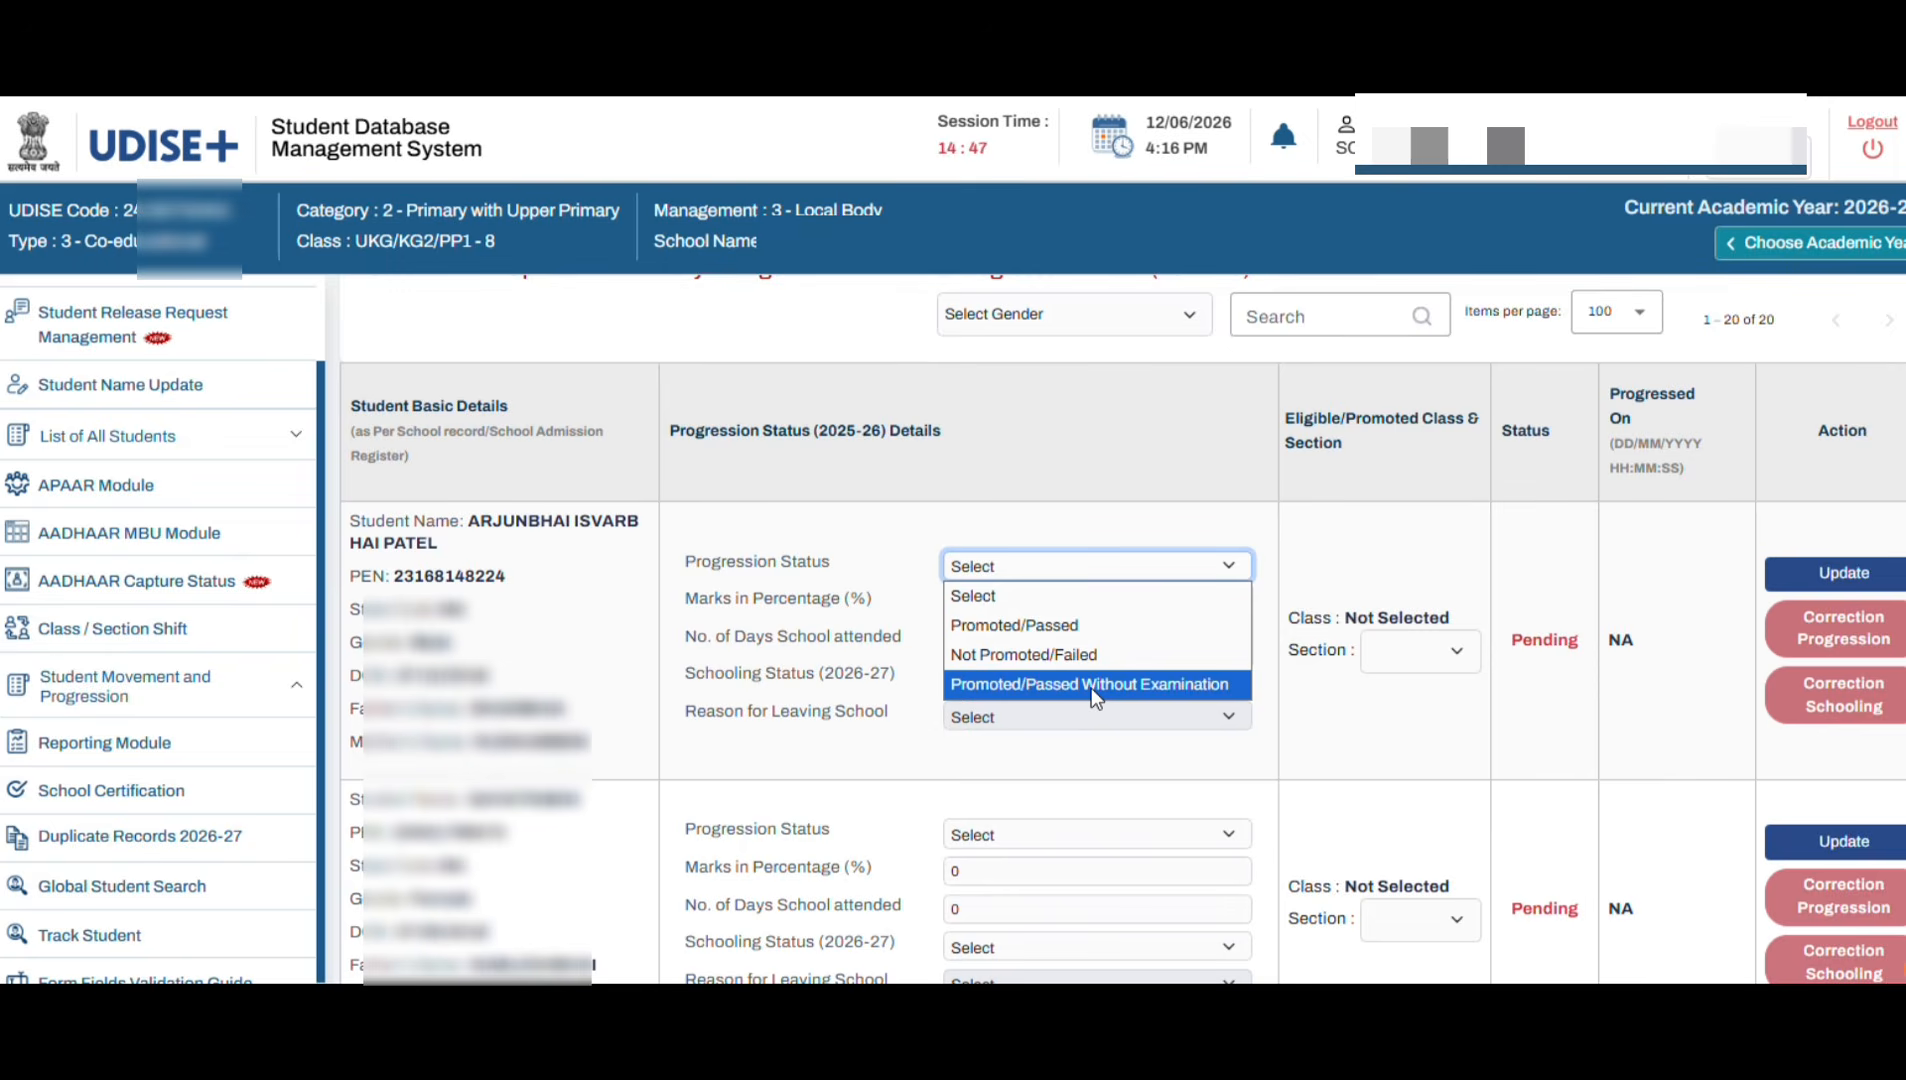
Step: Mark the first student Promoted/Passed with 55% marks and 156 days attended
click(1042, 627)
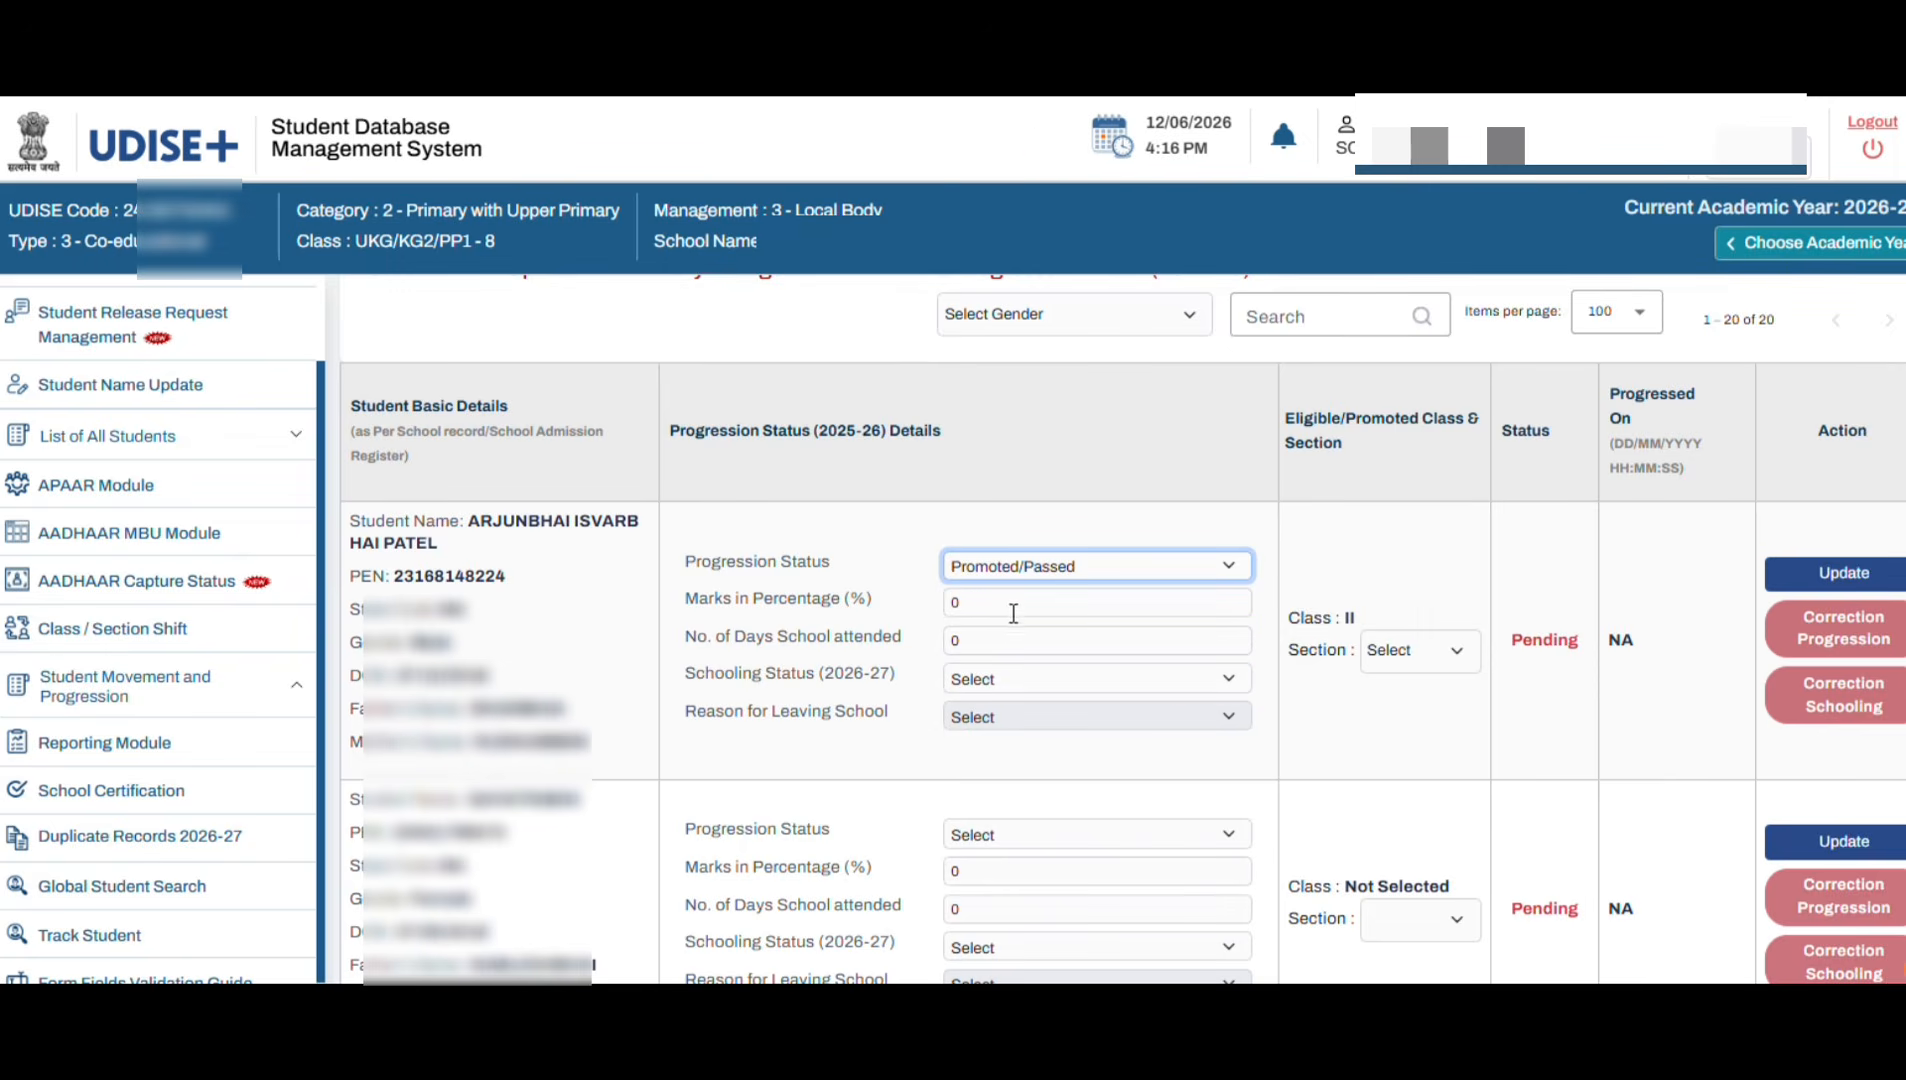
click(1014, 604)
text(55)
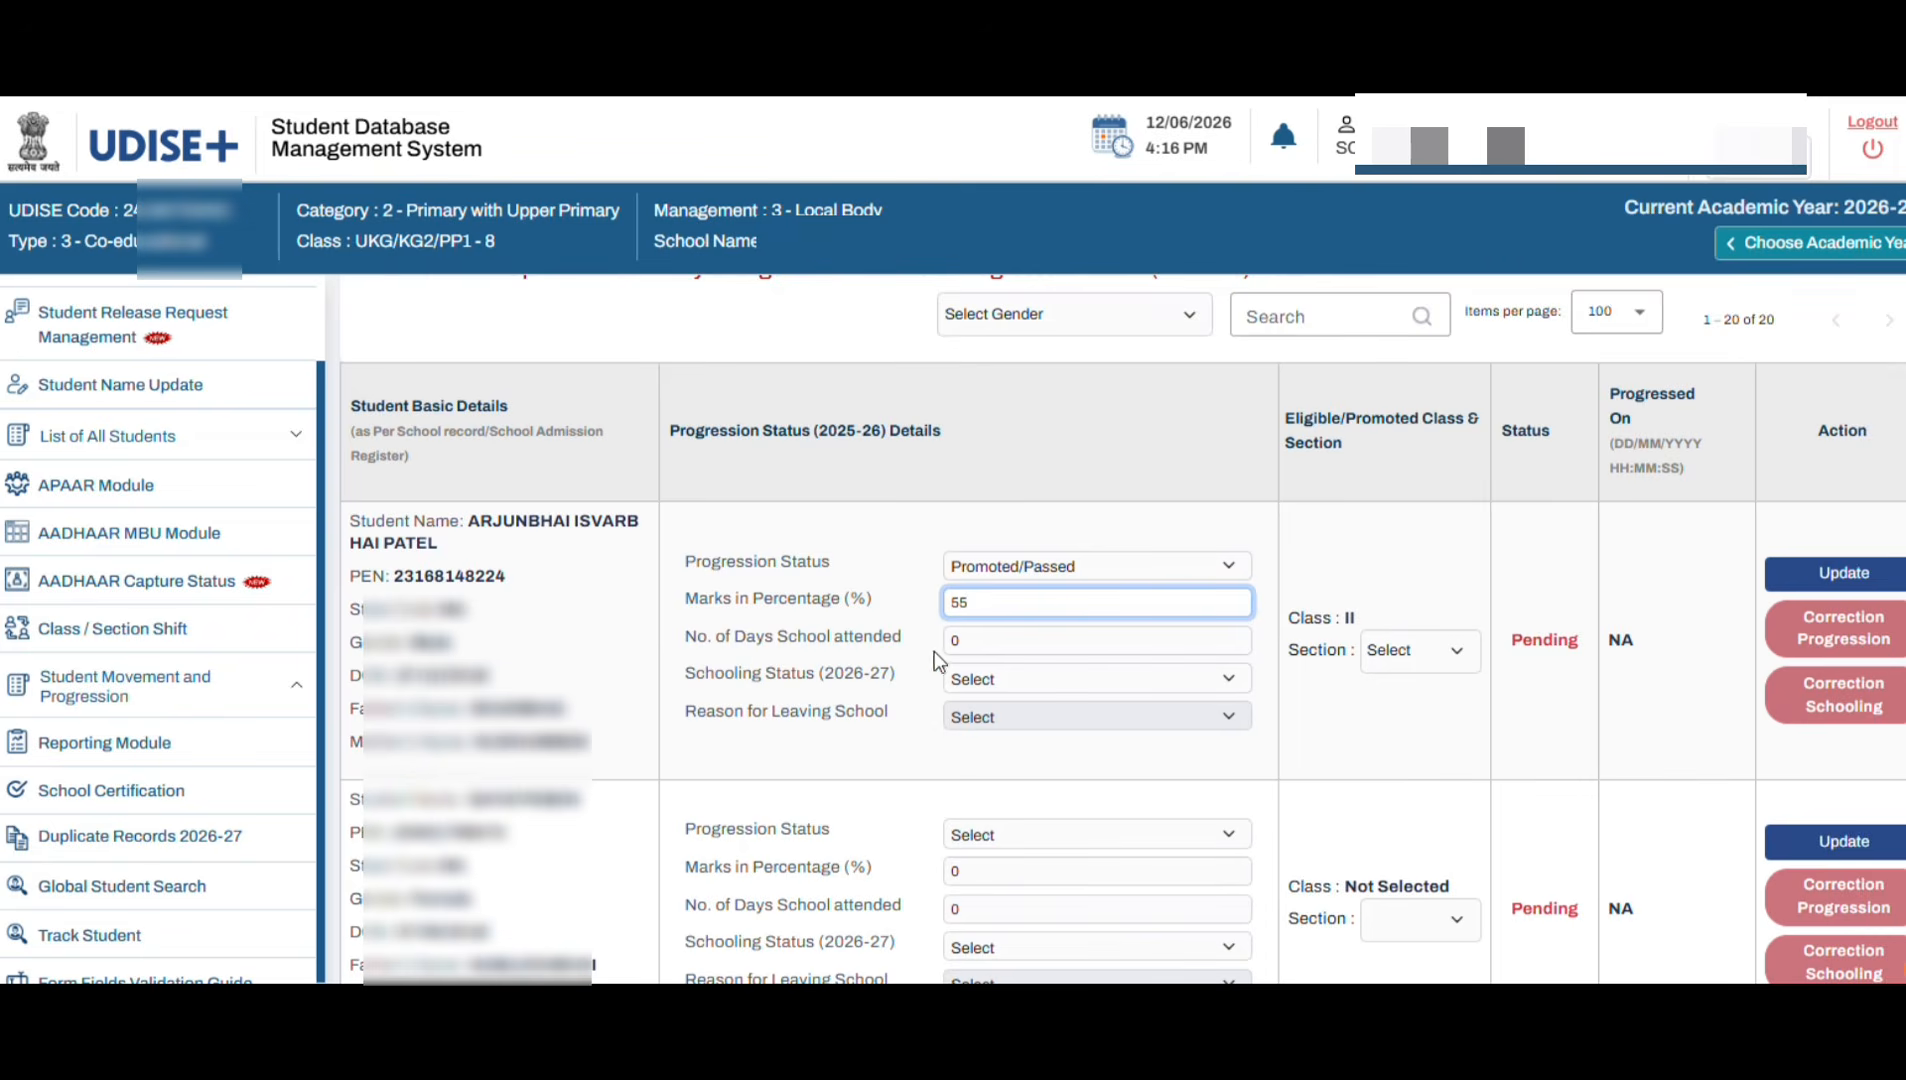
click(975, 643)
text(156)
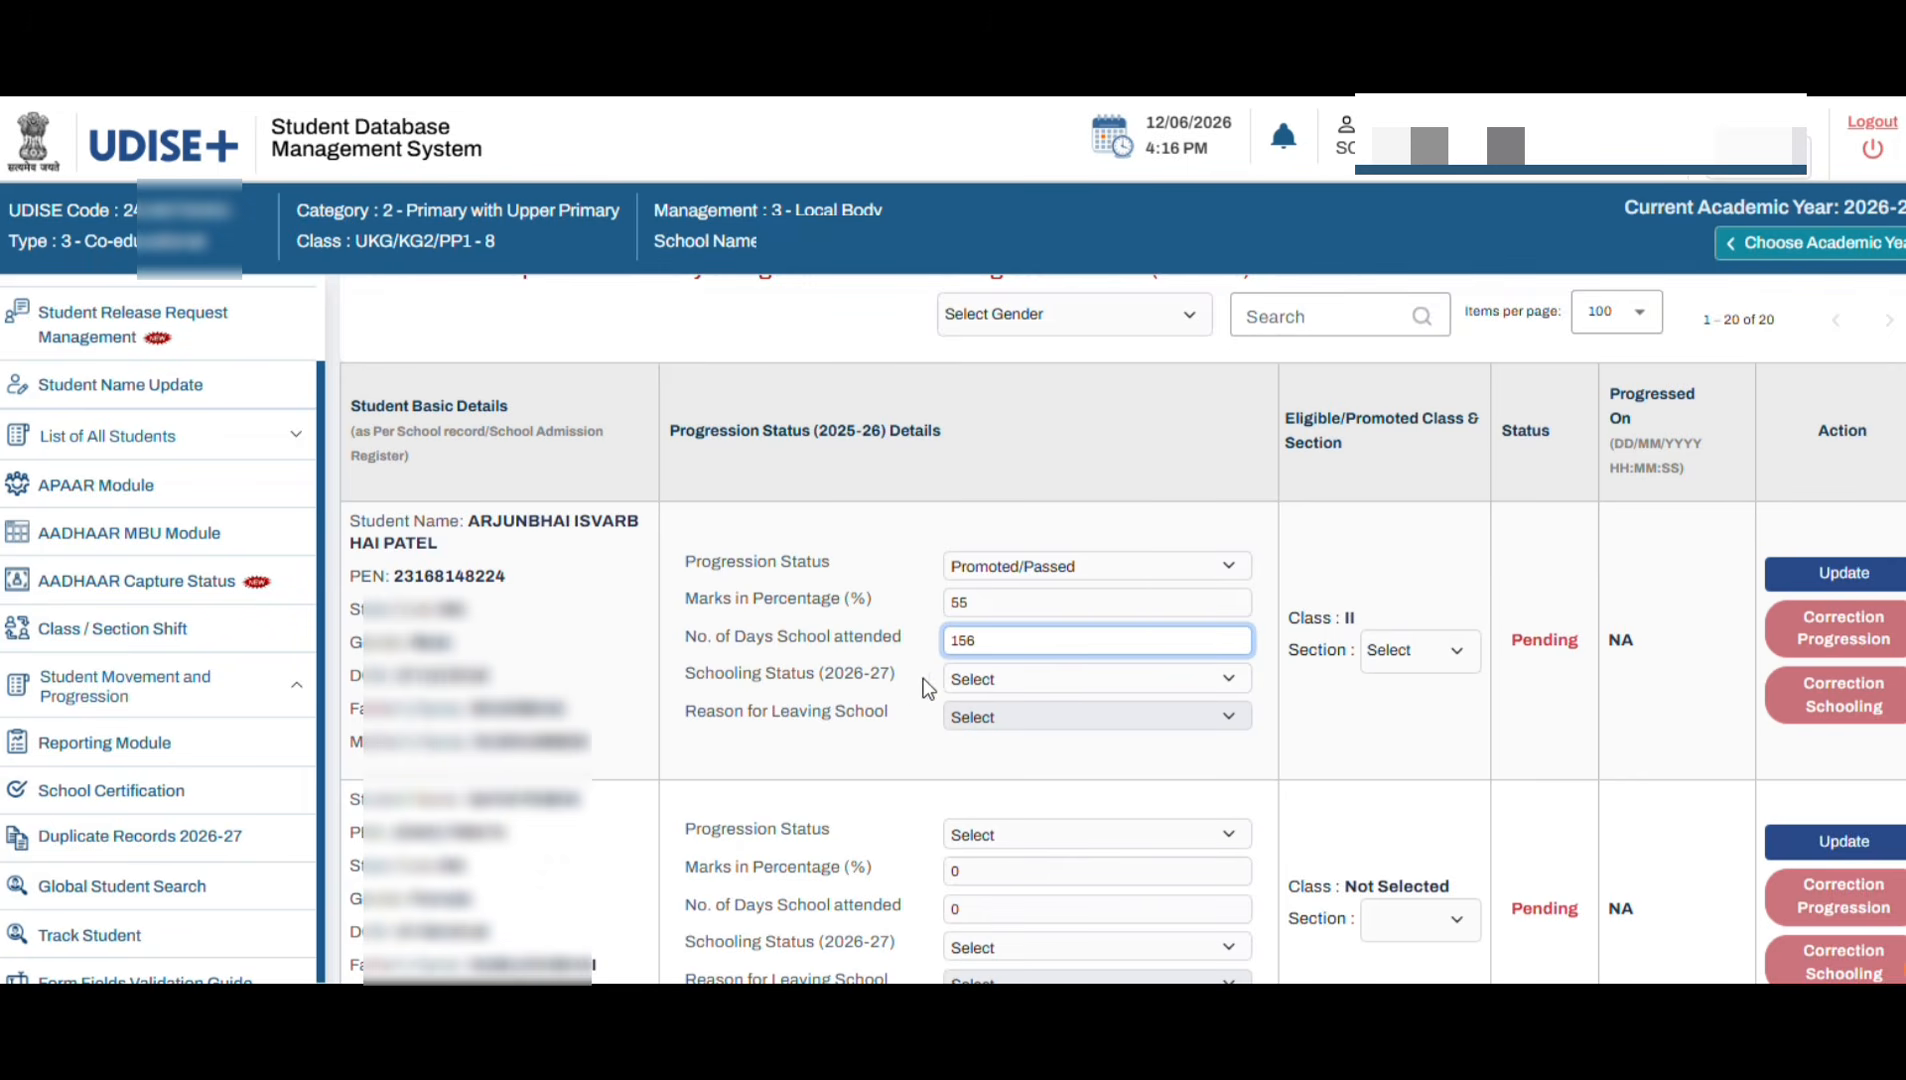
Step: Set the first student's schooling status to Studying in Same School
click(990, 680)
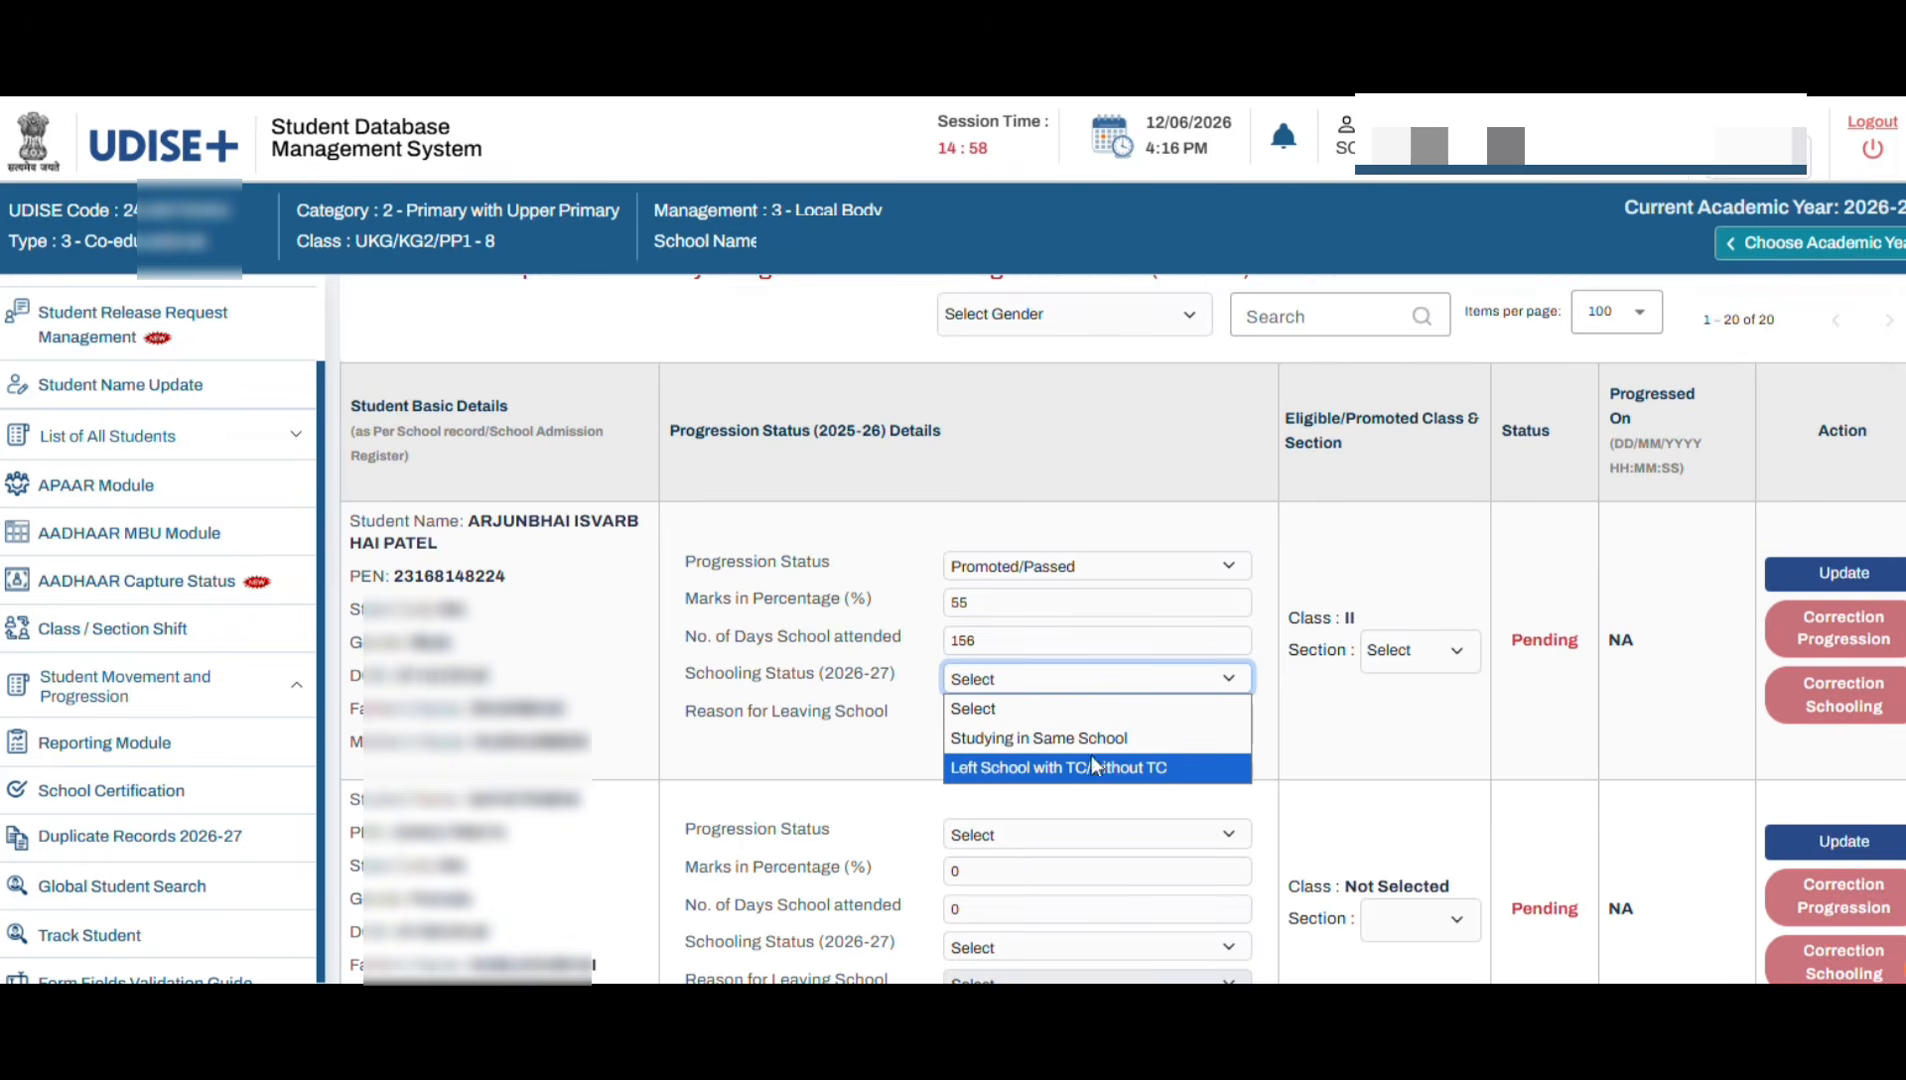
click(1048, 738)
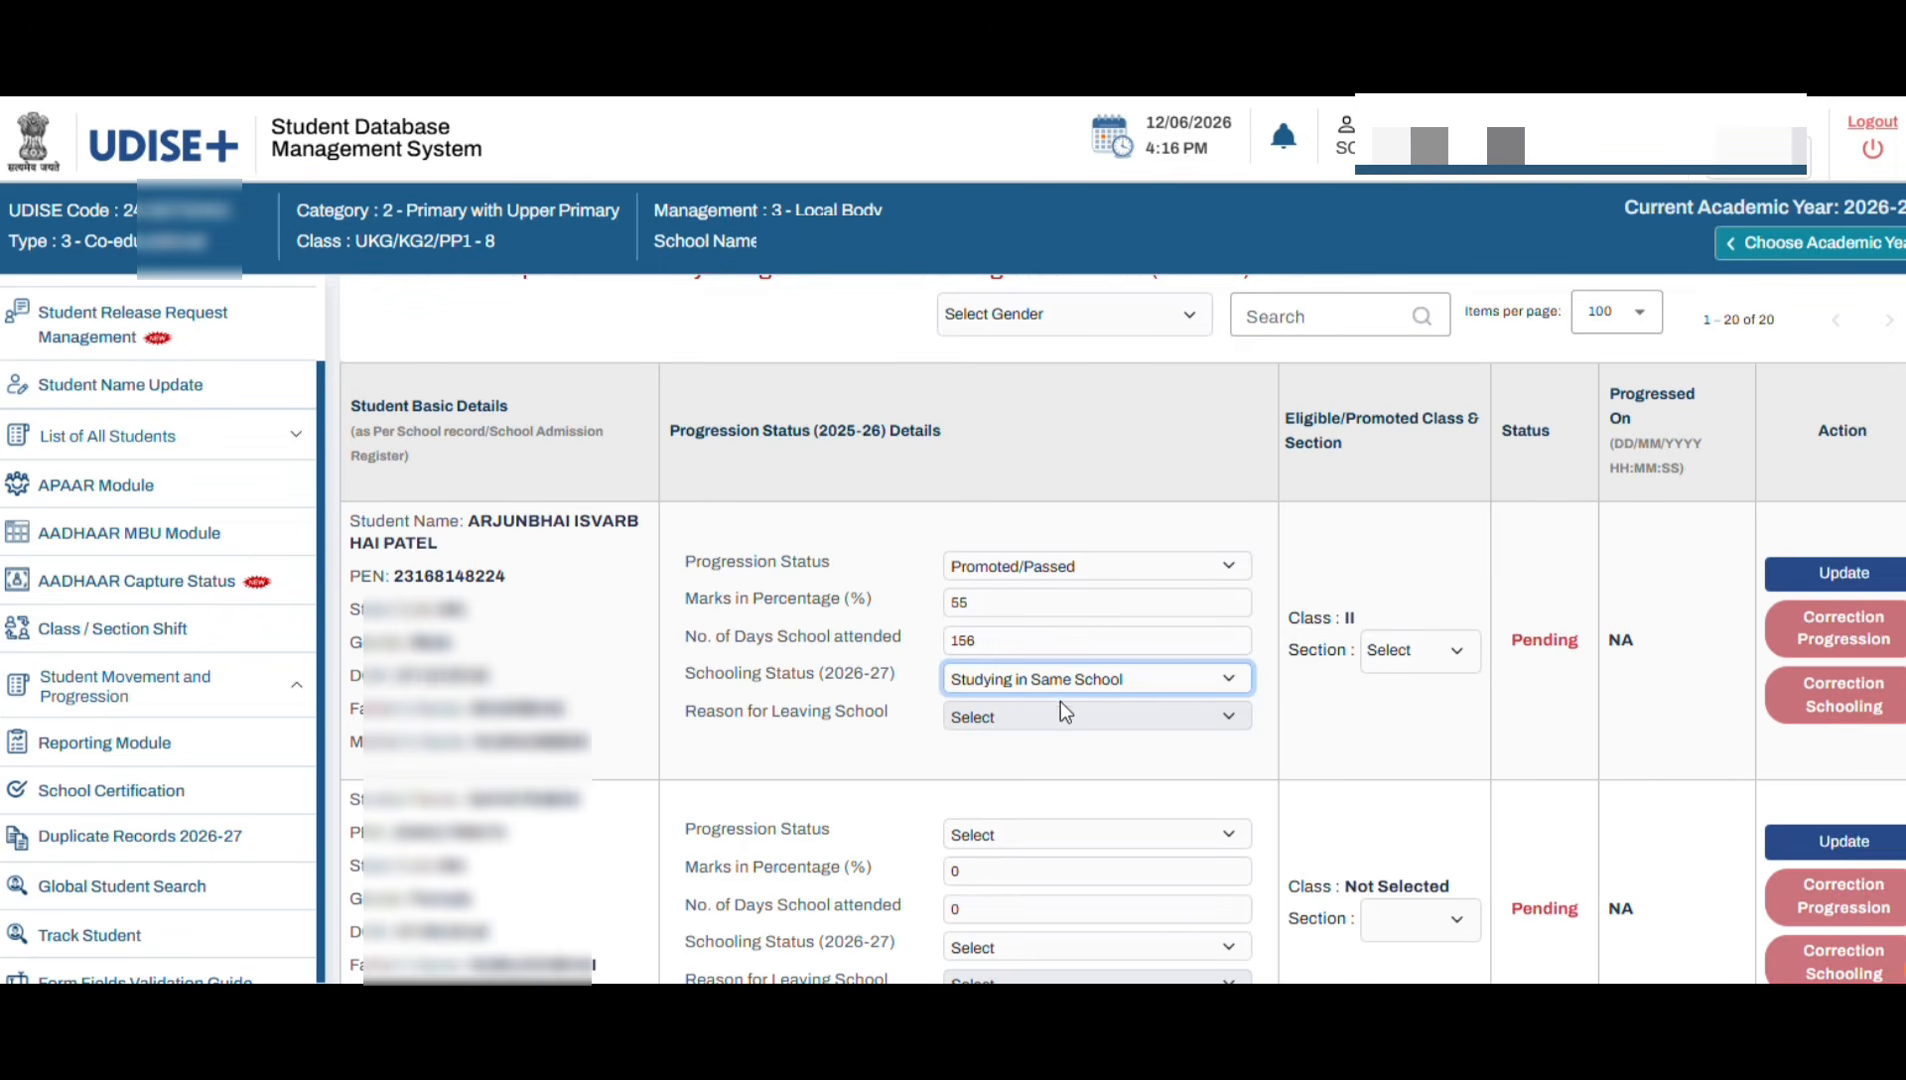
click(1004, 679)
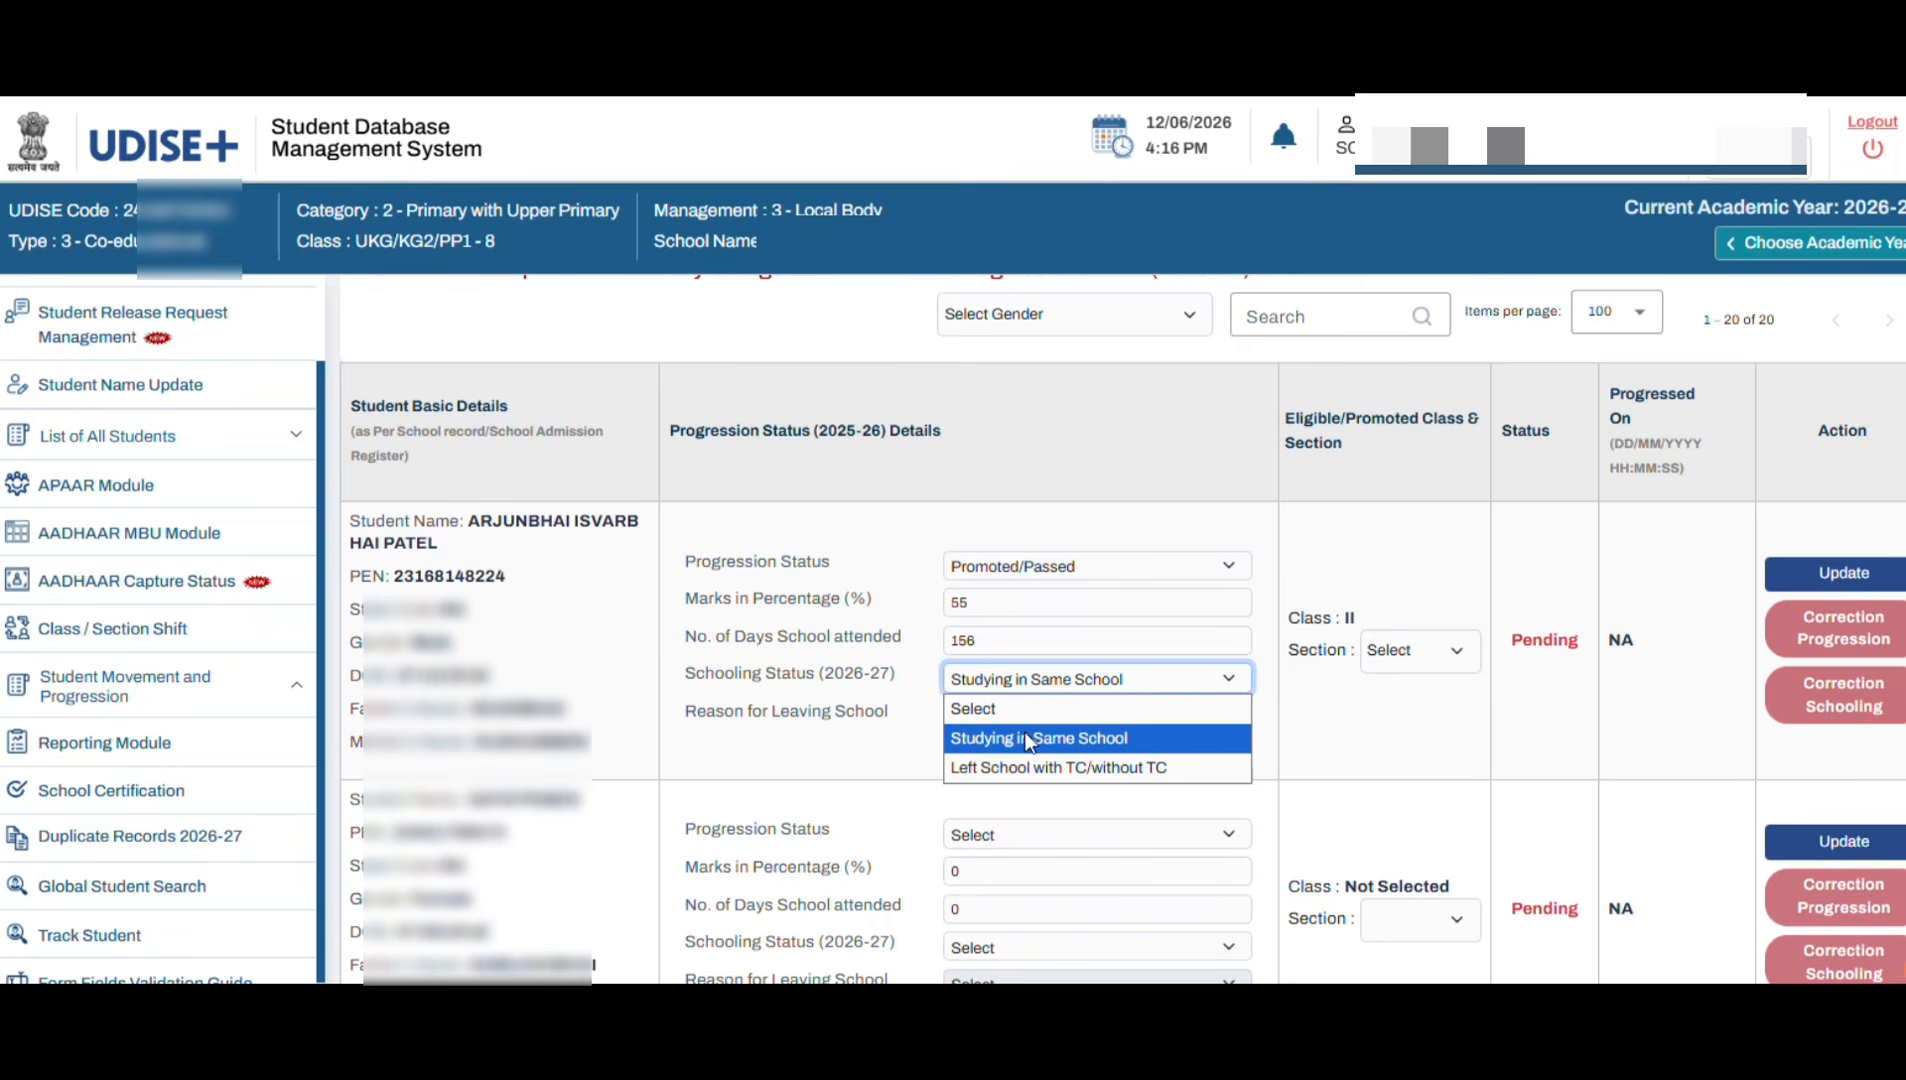
click(1050, 739)
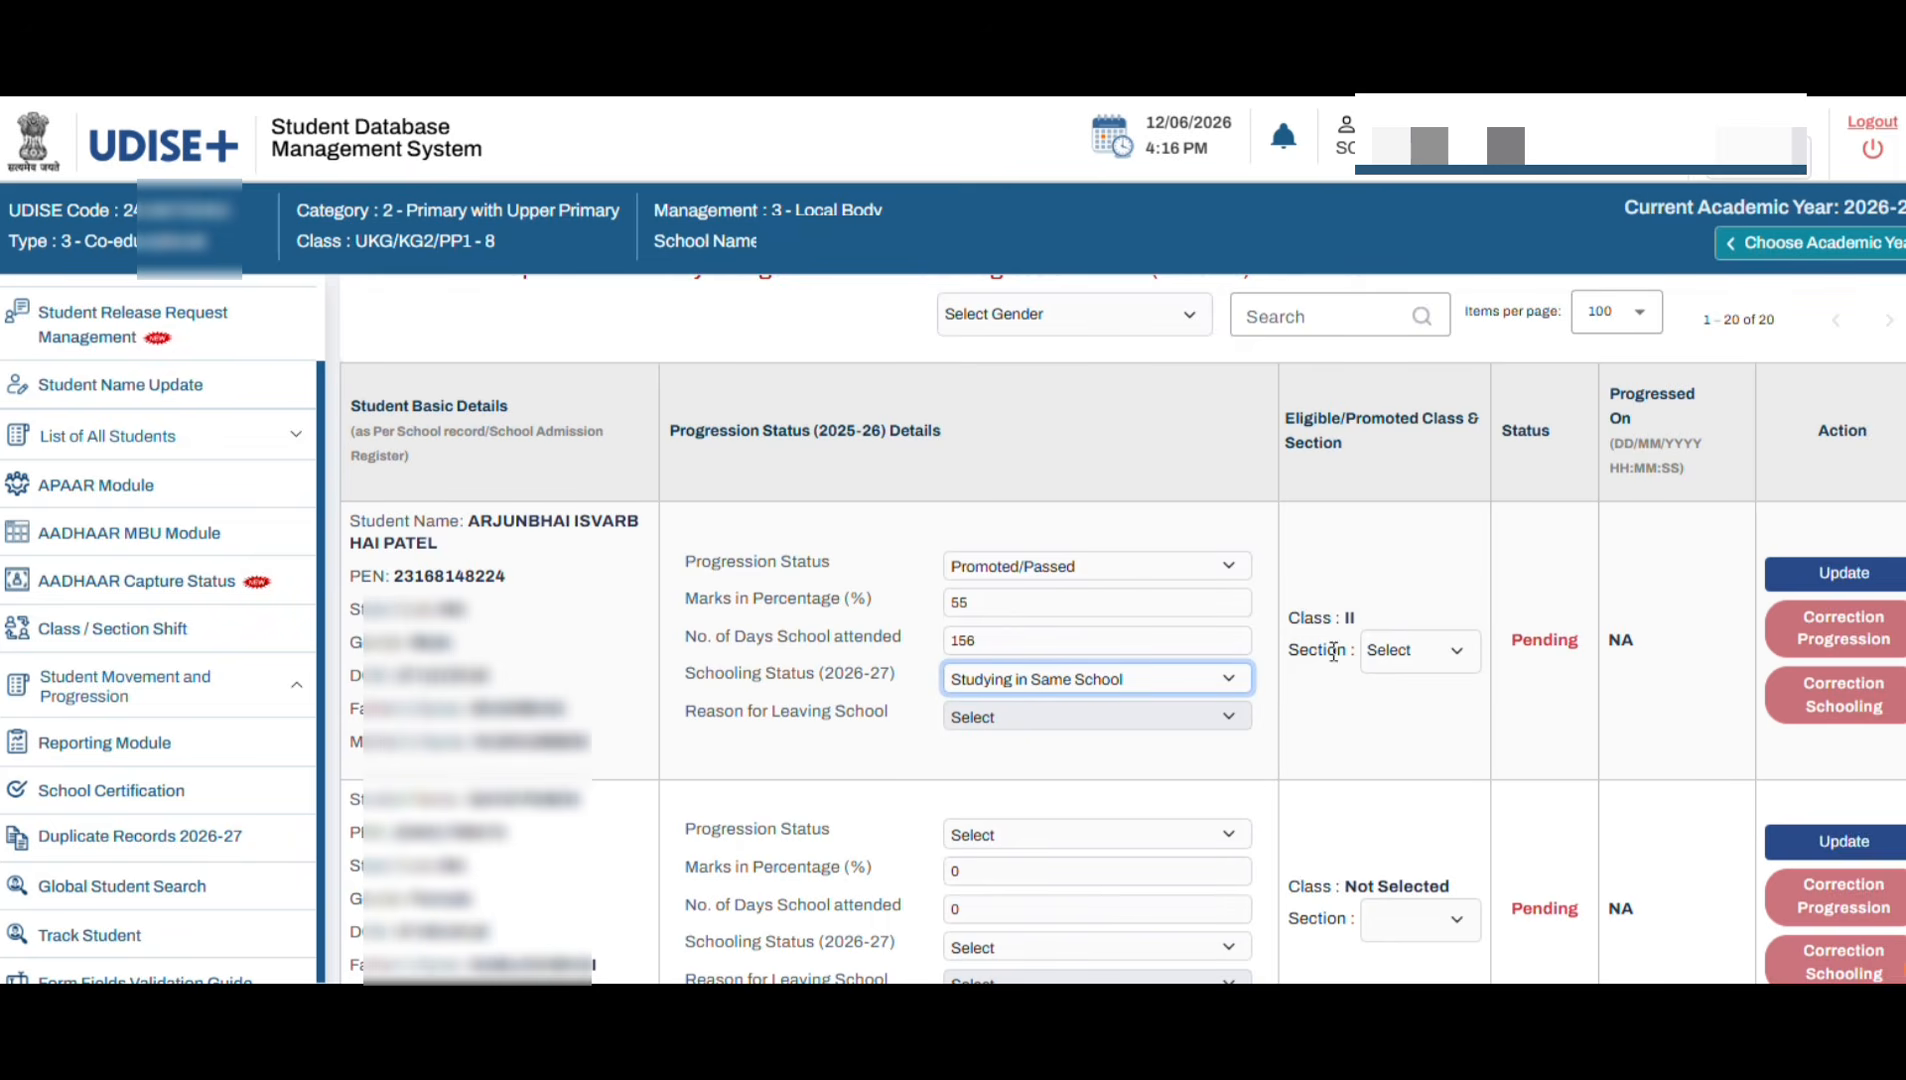
Step: Place the first student in Class II Section A and save the record so it reads Done
scroll(1243, 667, up, 2)
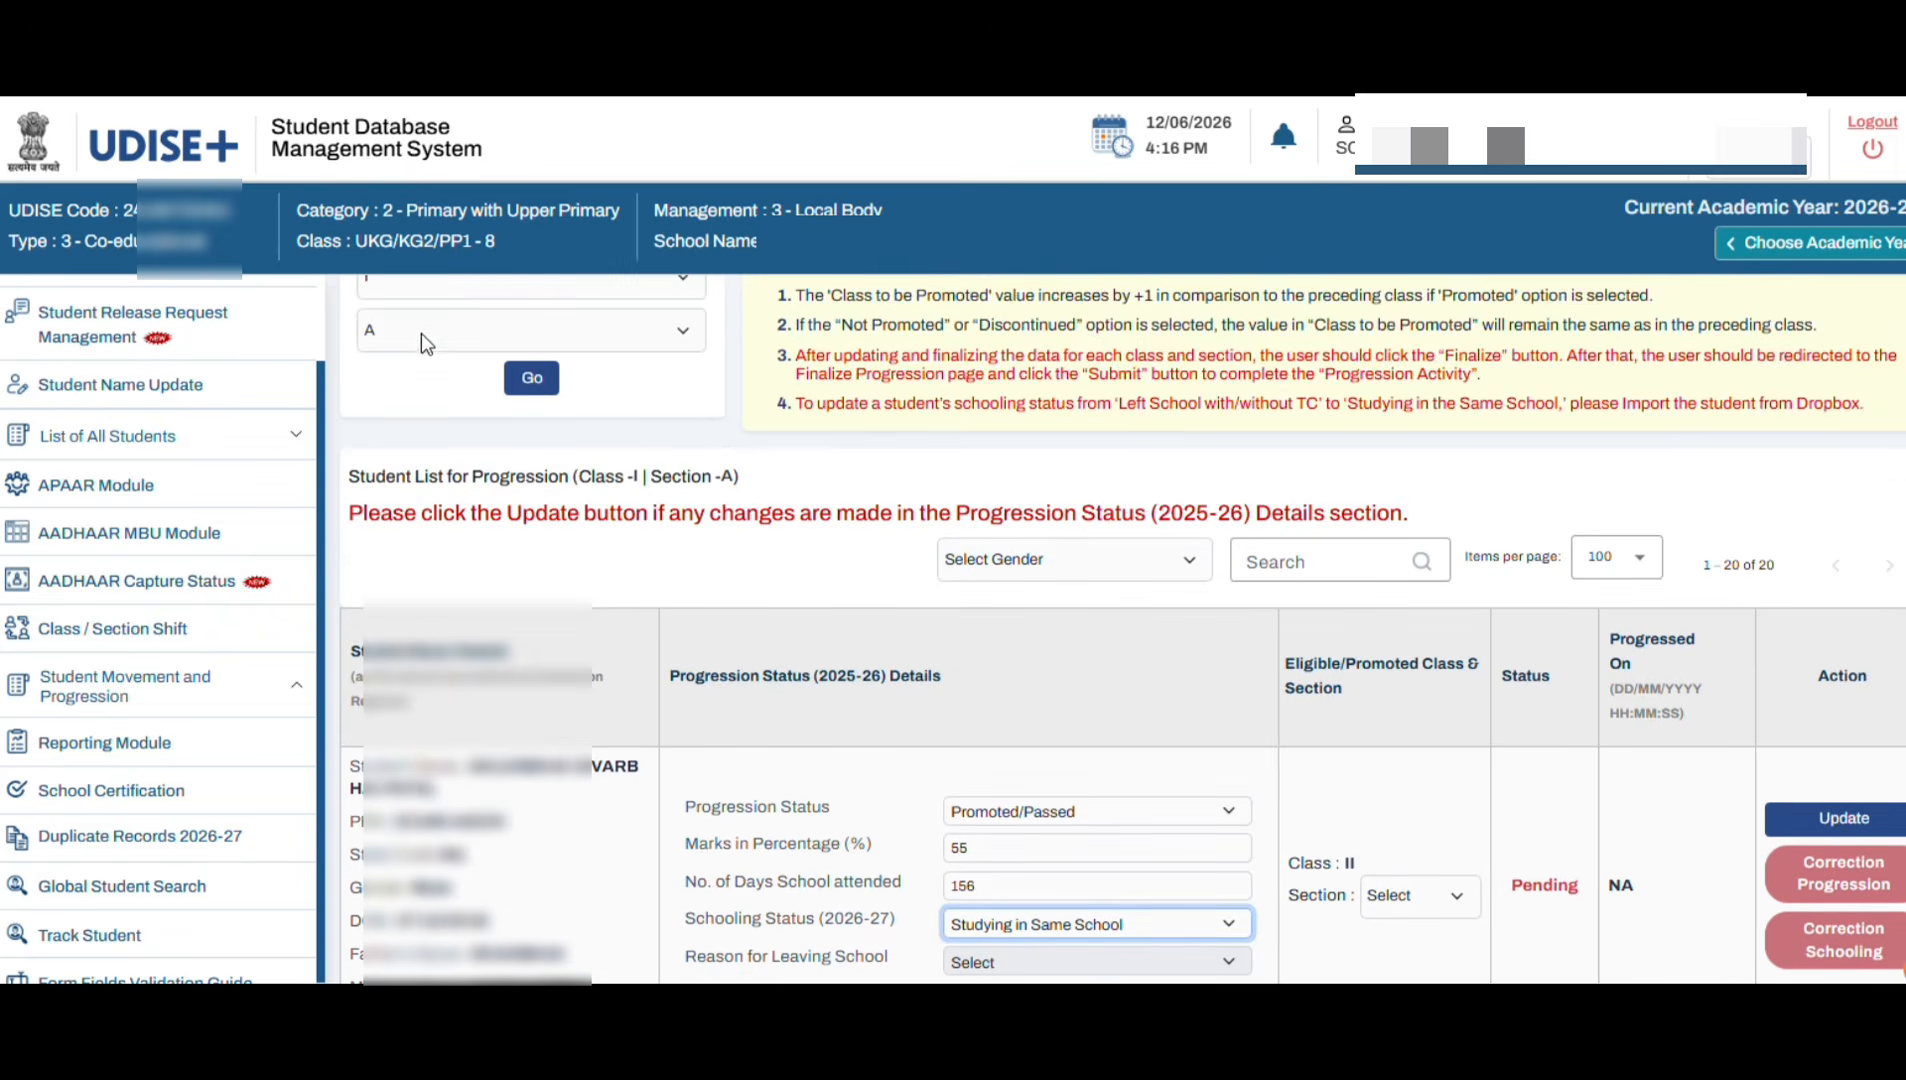
scroll(410, 325, up, 1)
scroll(825, 689, down, 2)
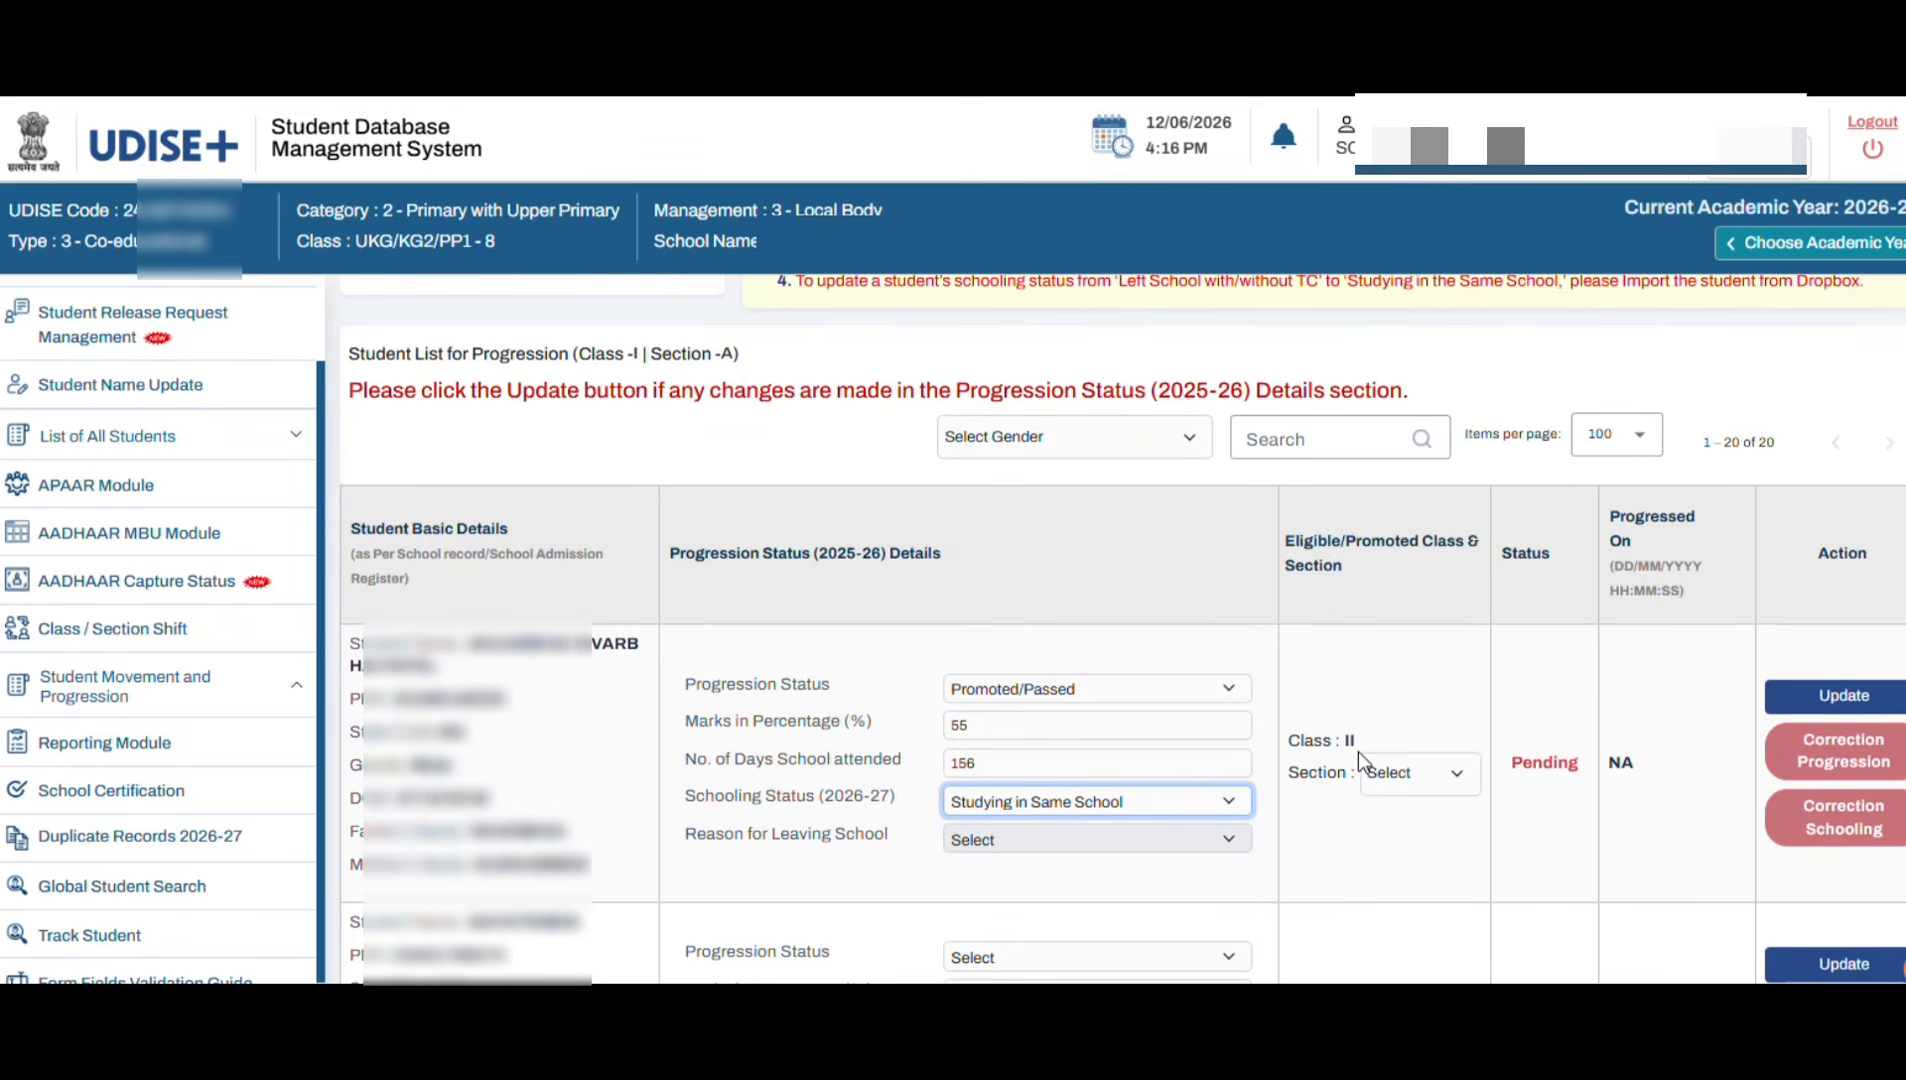
click(1405, 785)
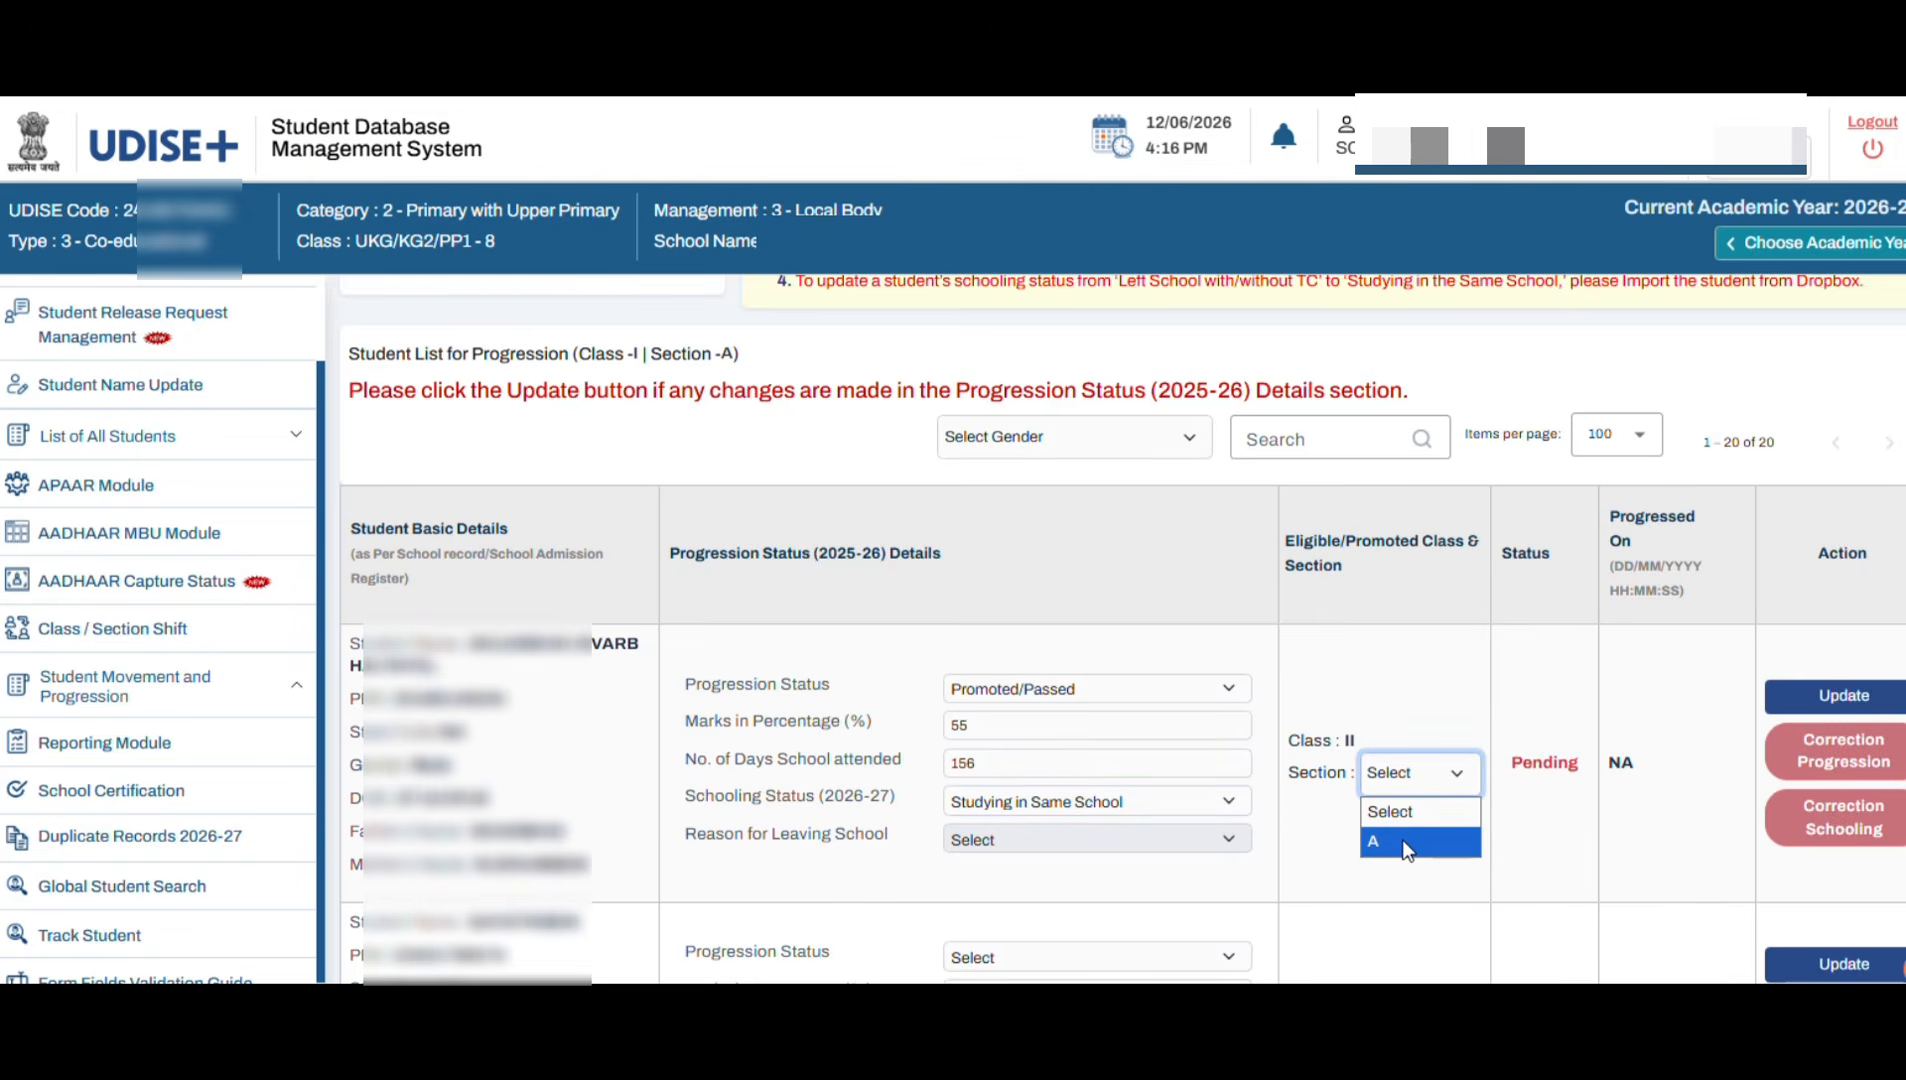
click(1403, 840)
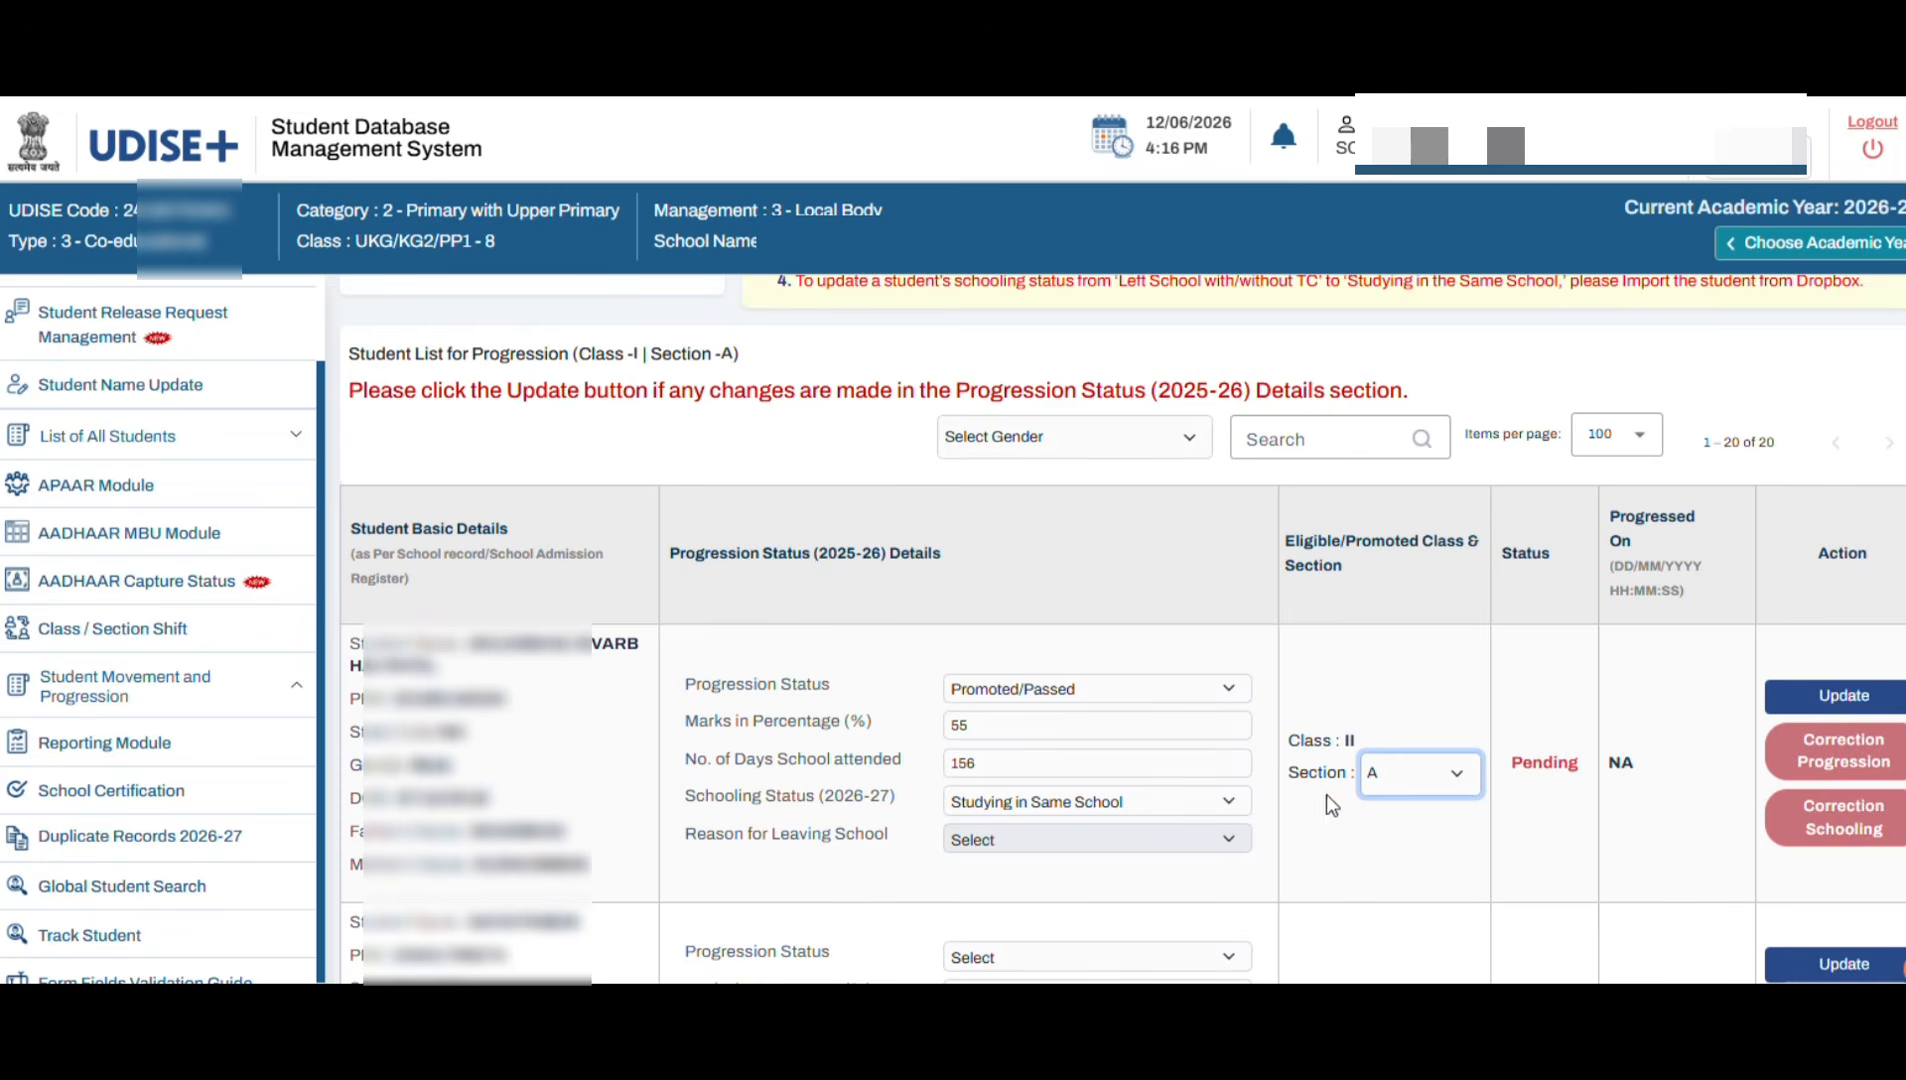
click(1817, 705)
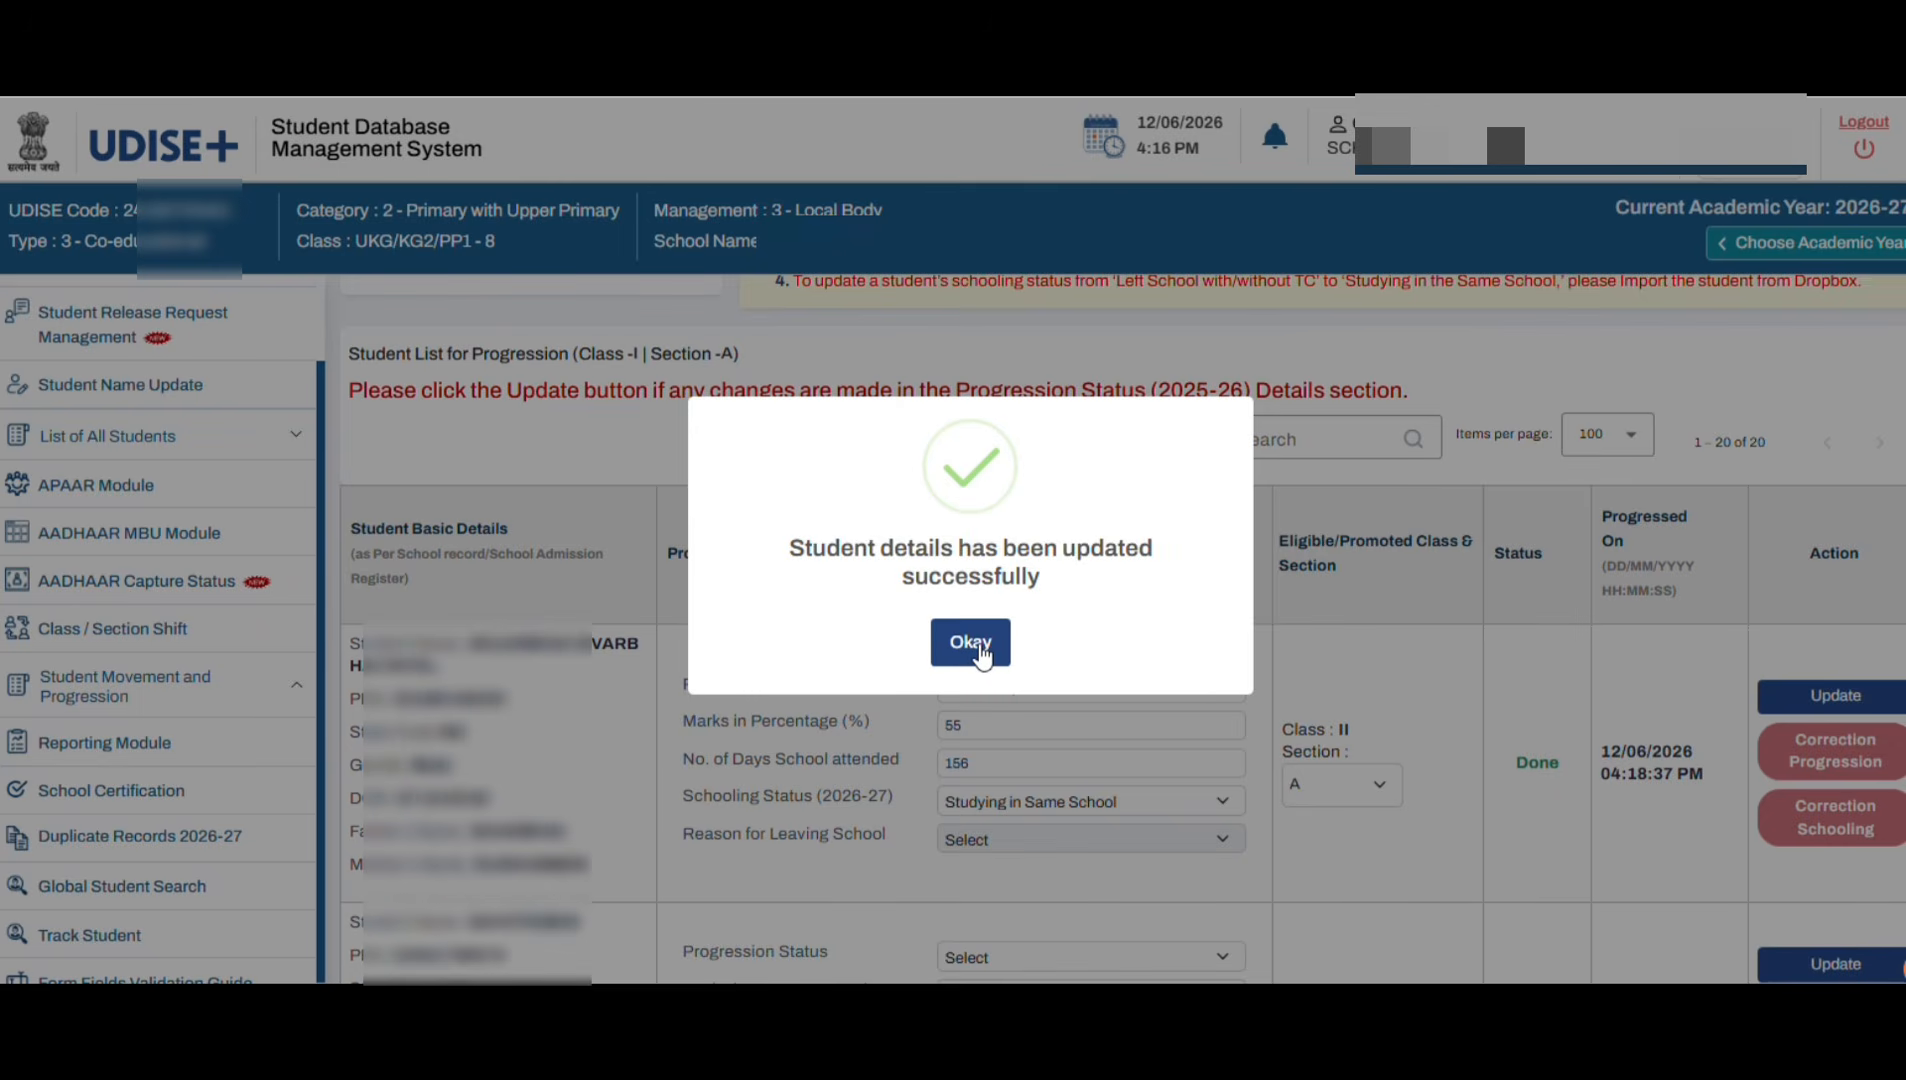
click(977, 647)
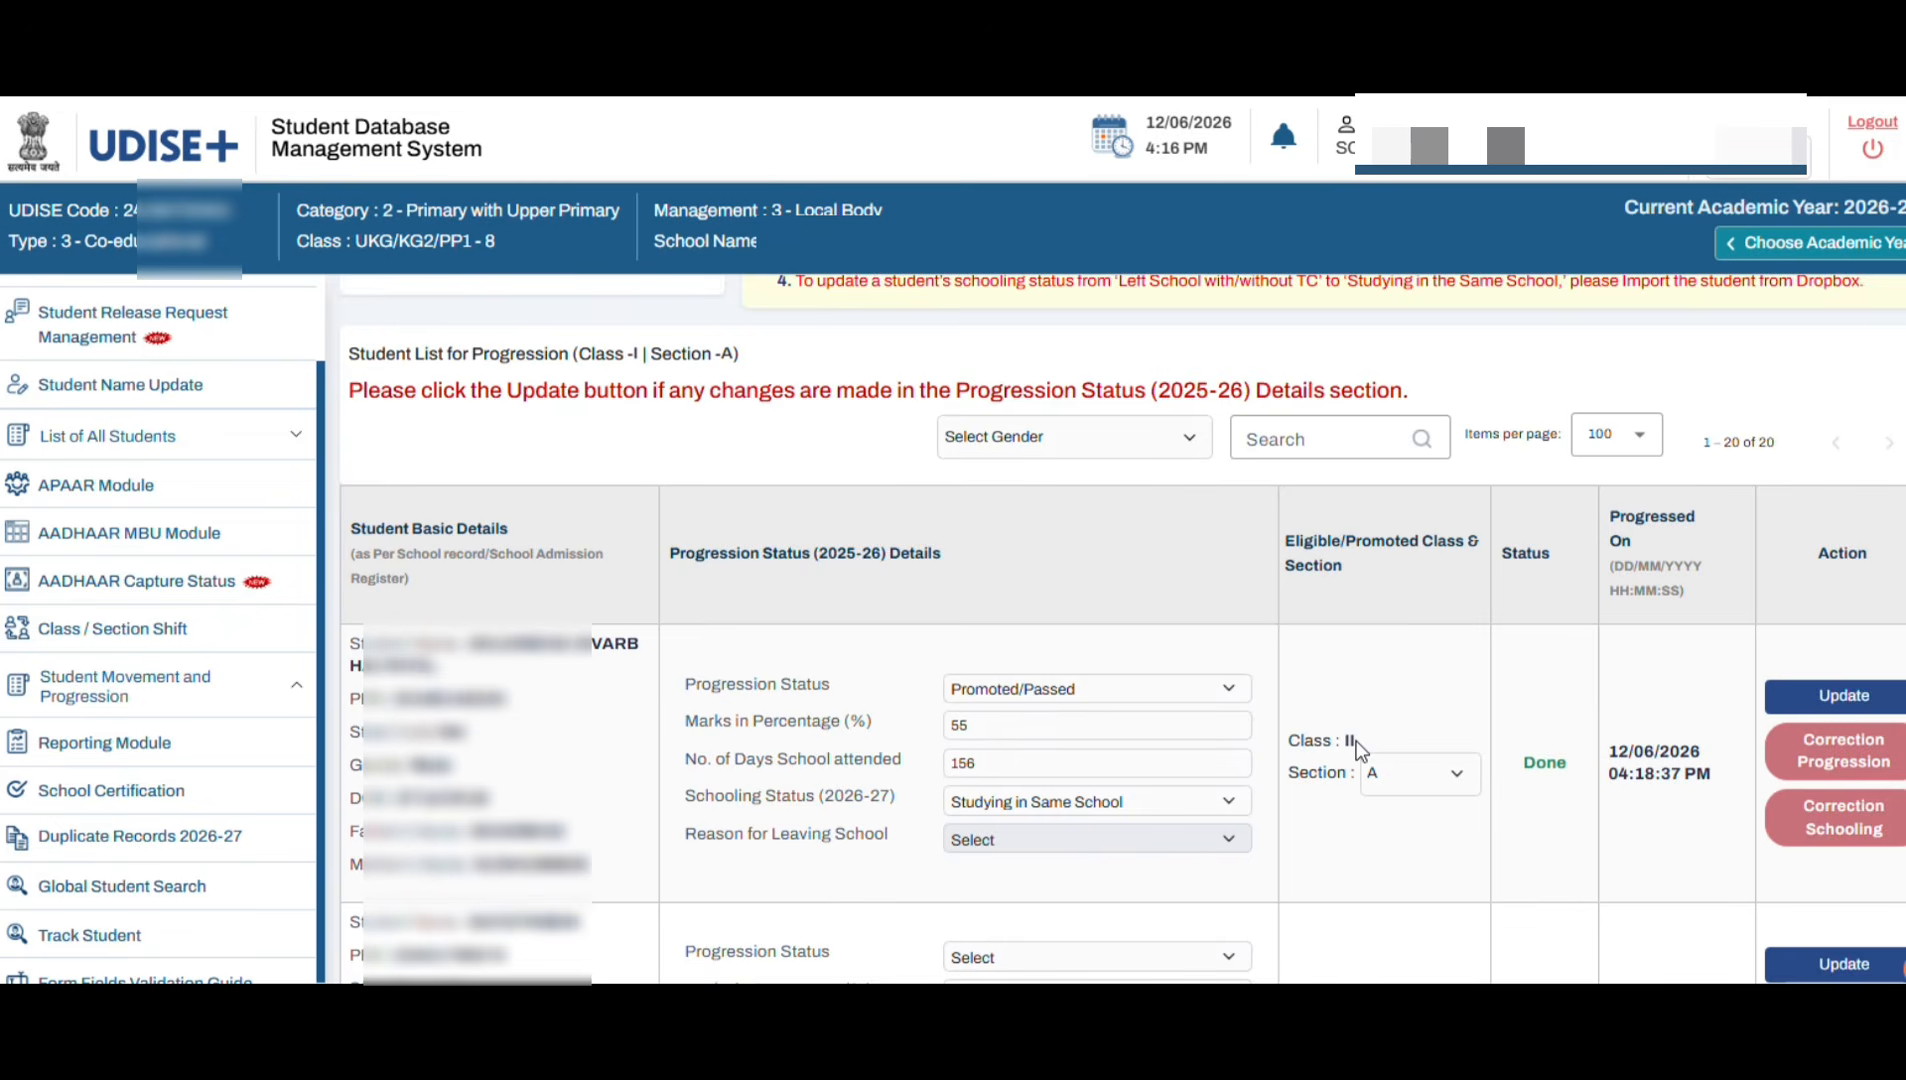
scroll(1140, 757, up, 1)
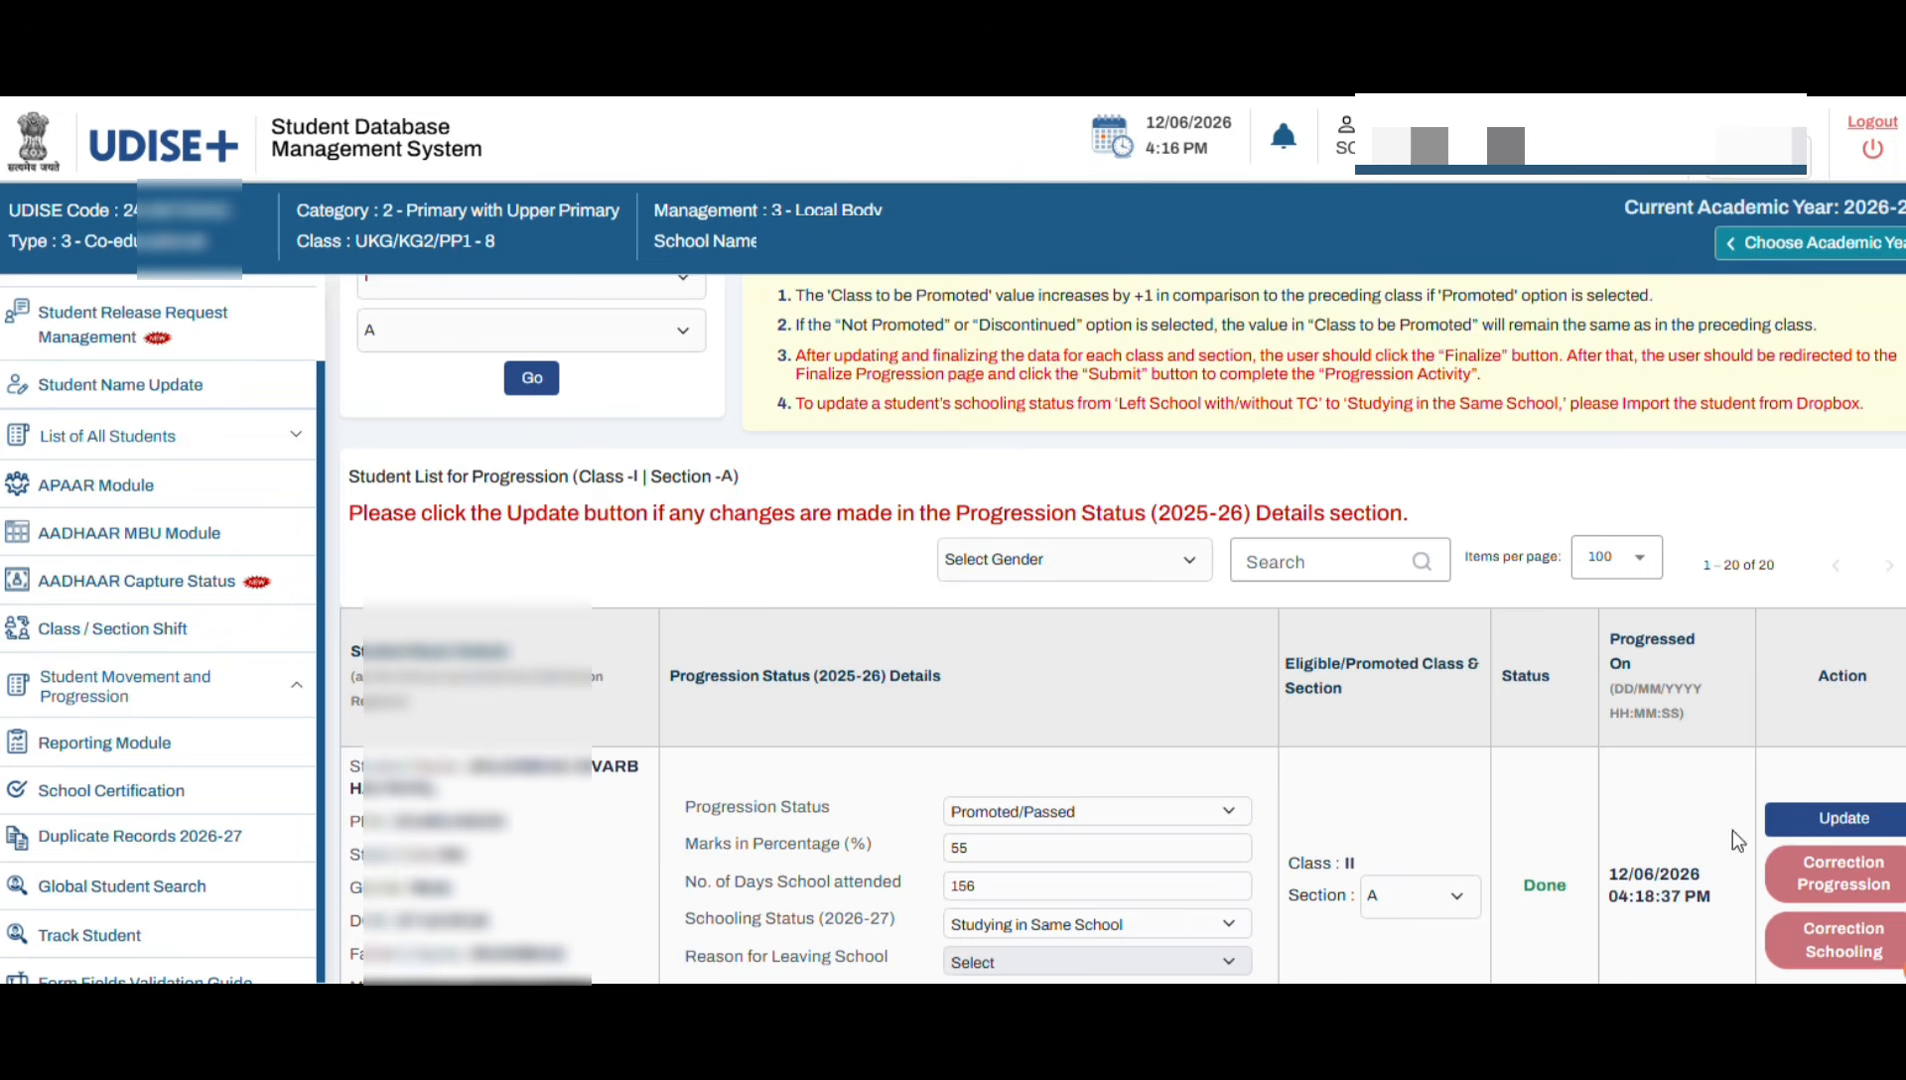
scroll(1700, 820, down, 1)
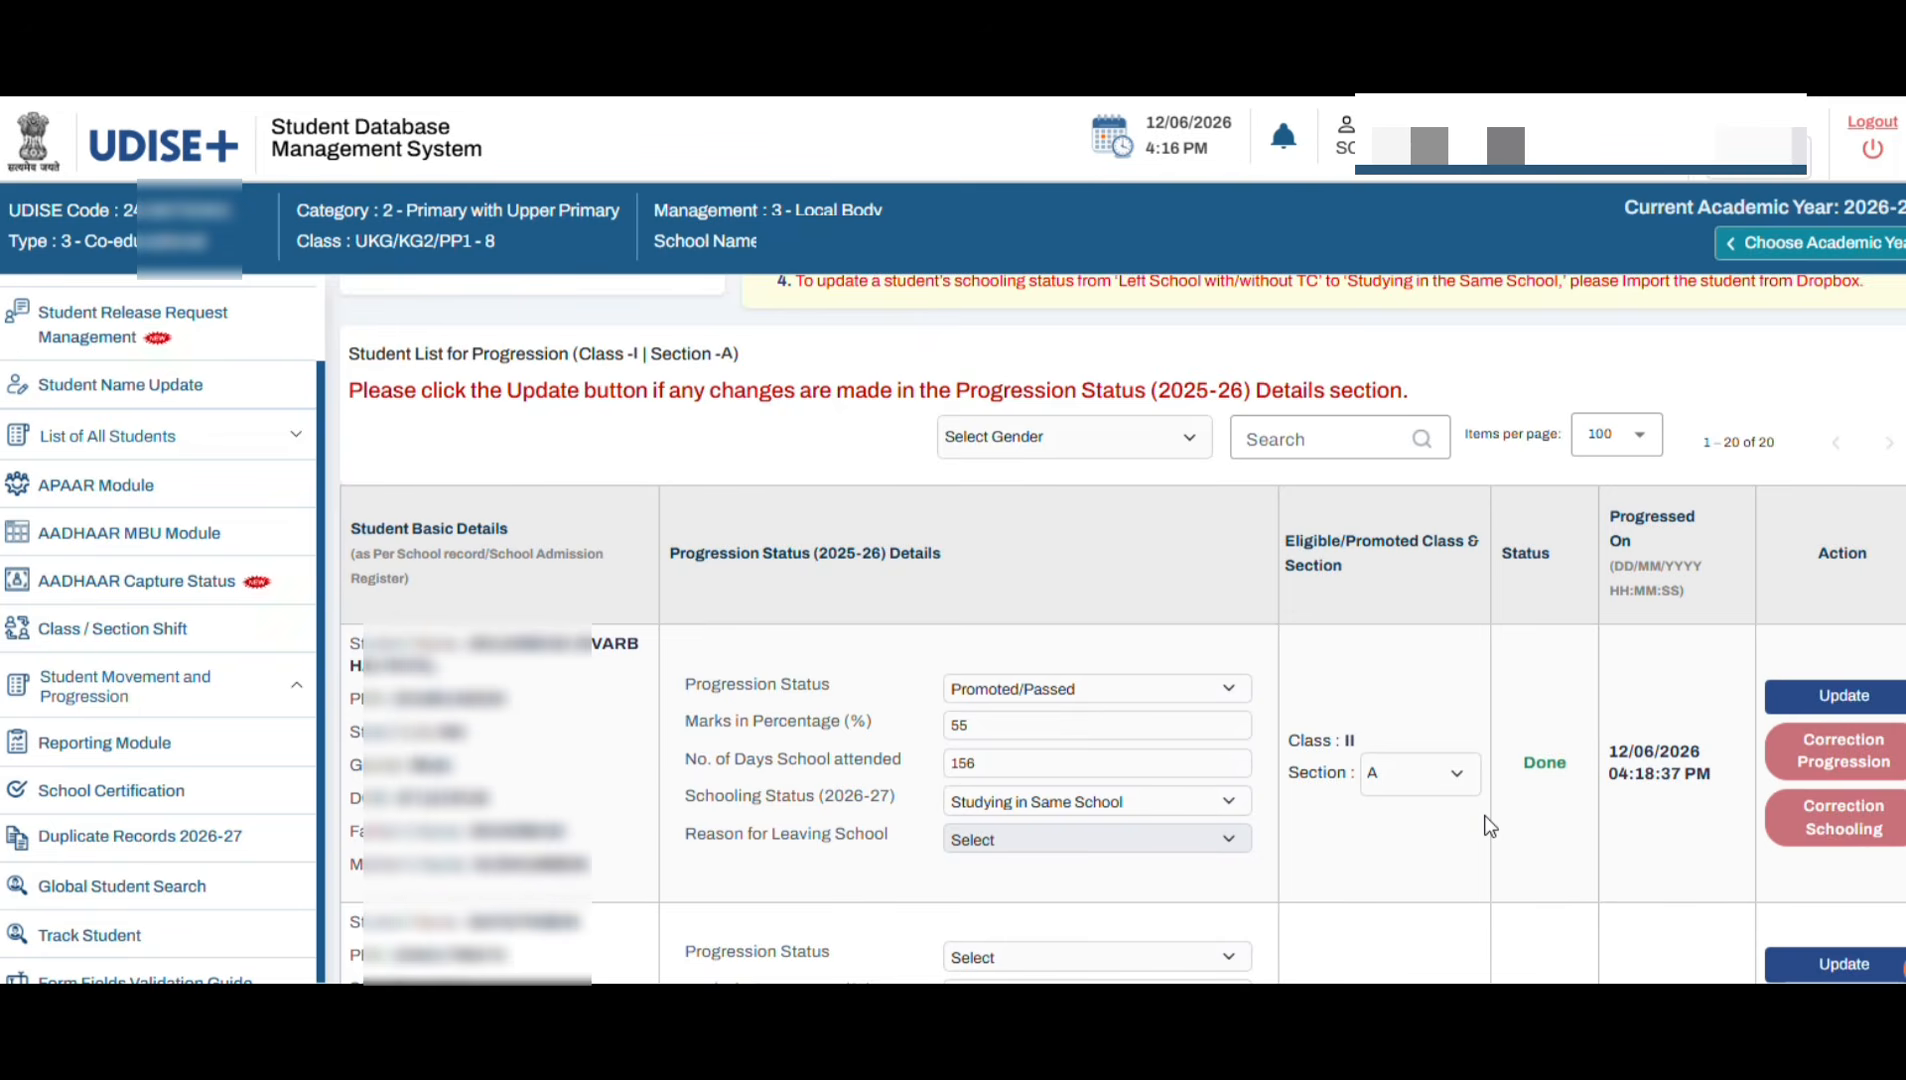
scroll(1489, 838, down, 5)
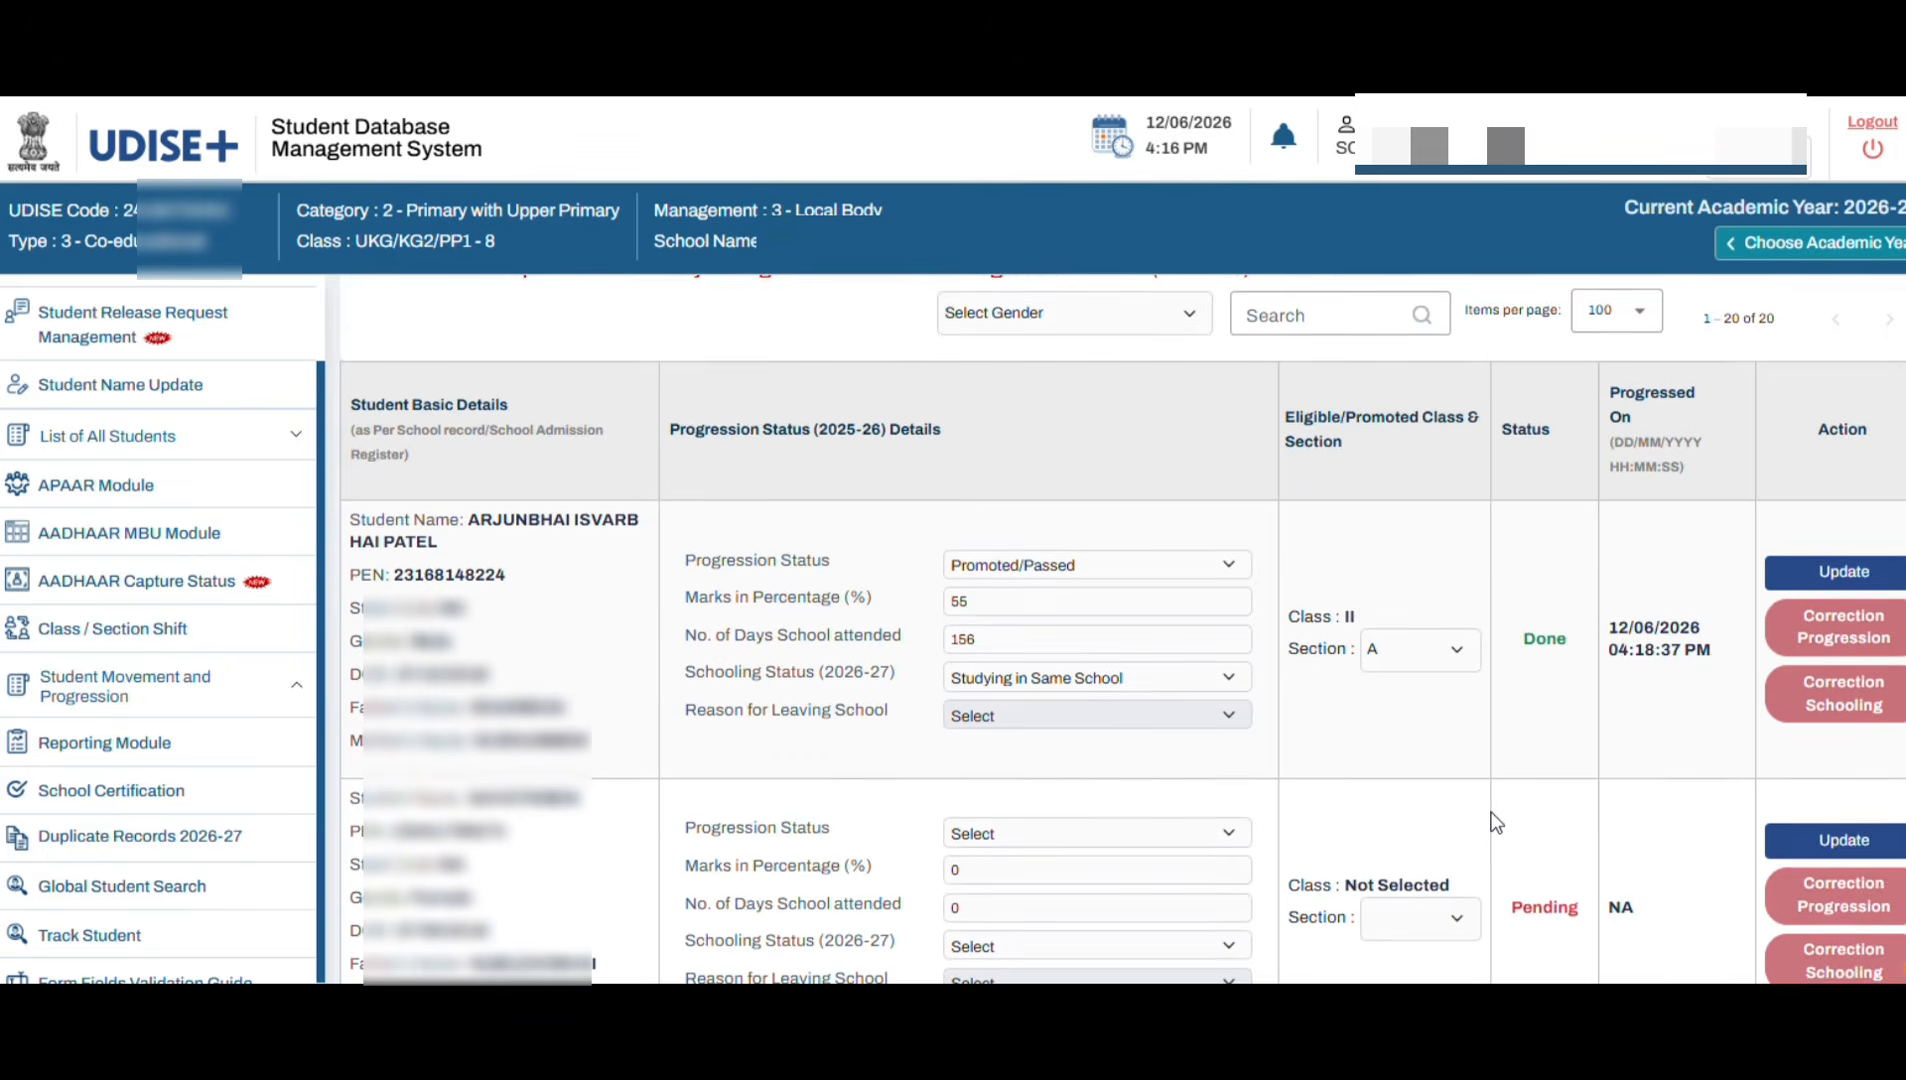
scroll(1536, 760, down, 12)
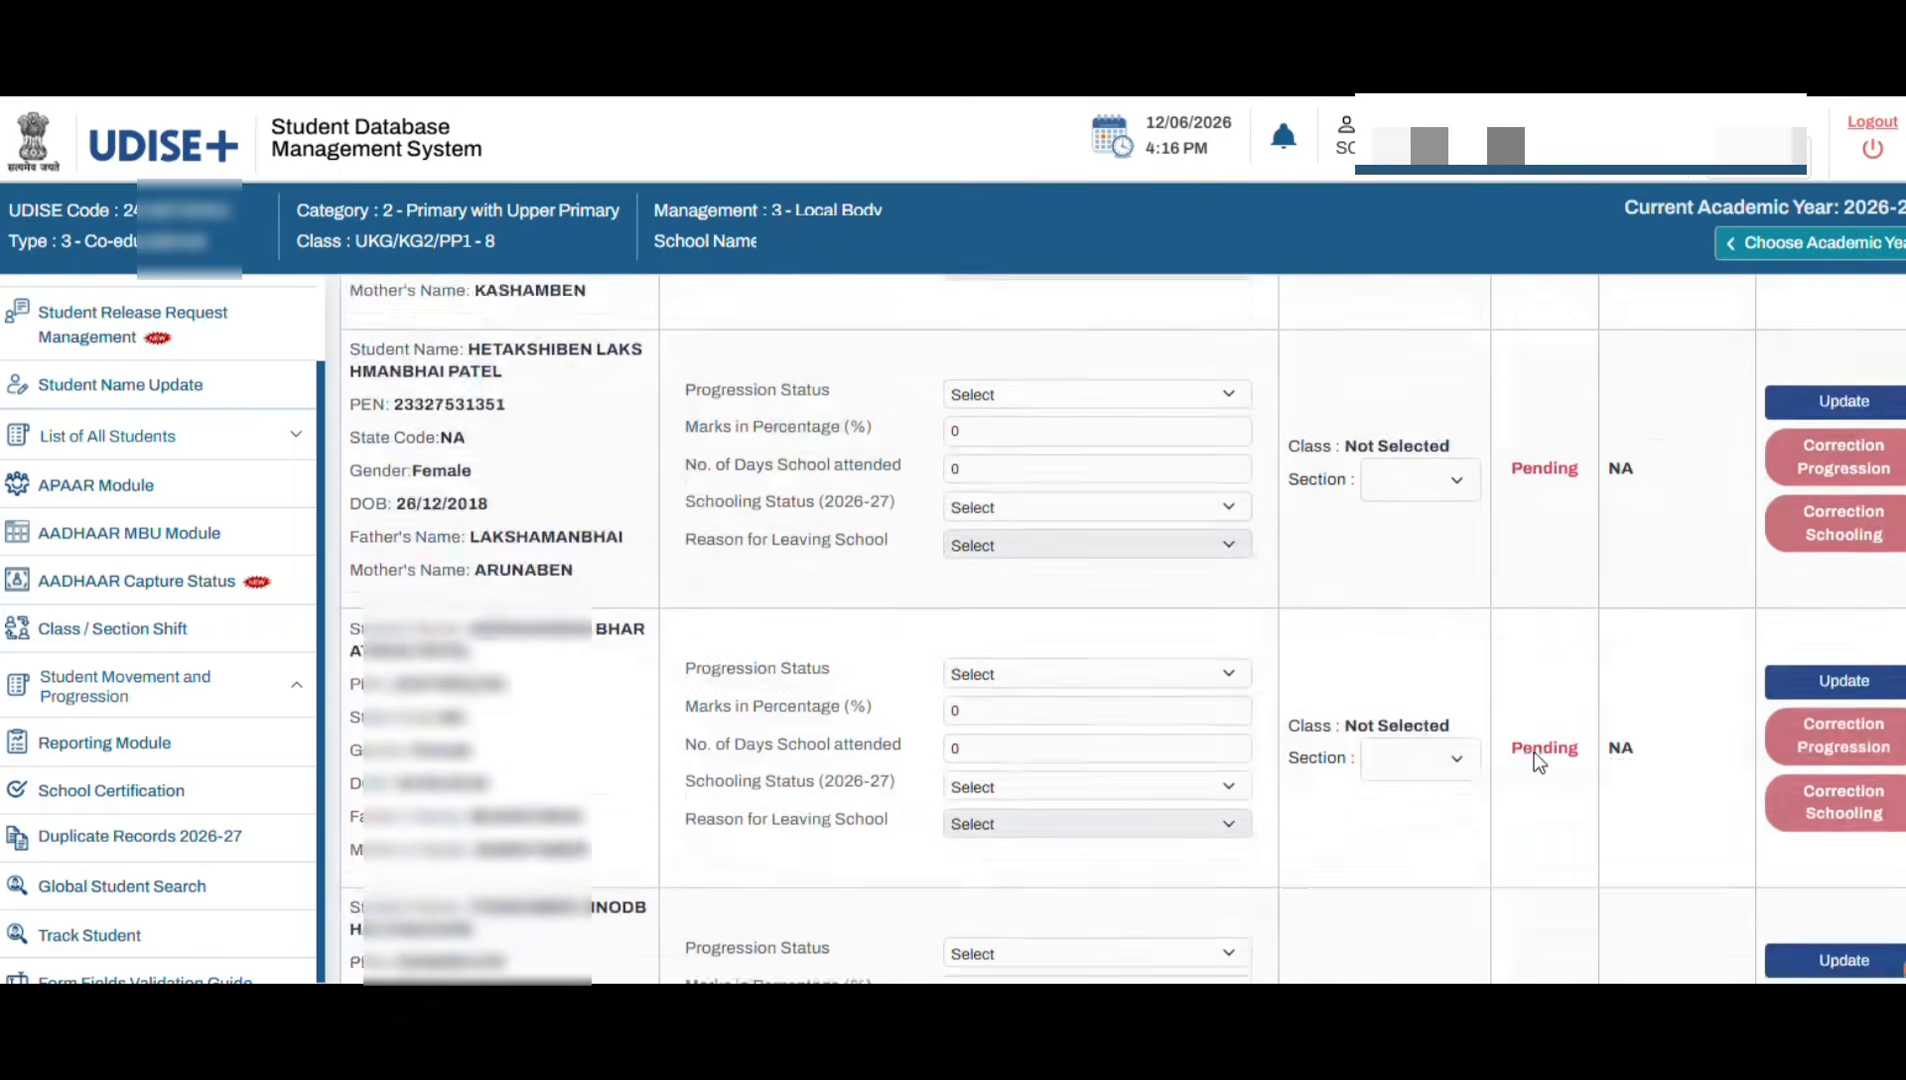
scroll(1538, 762, down, 15)
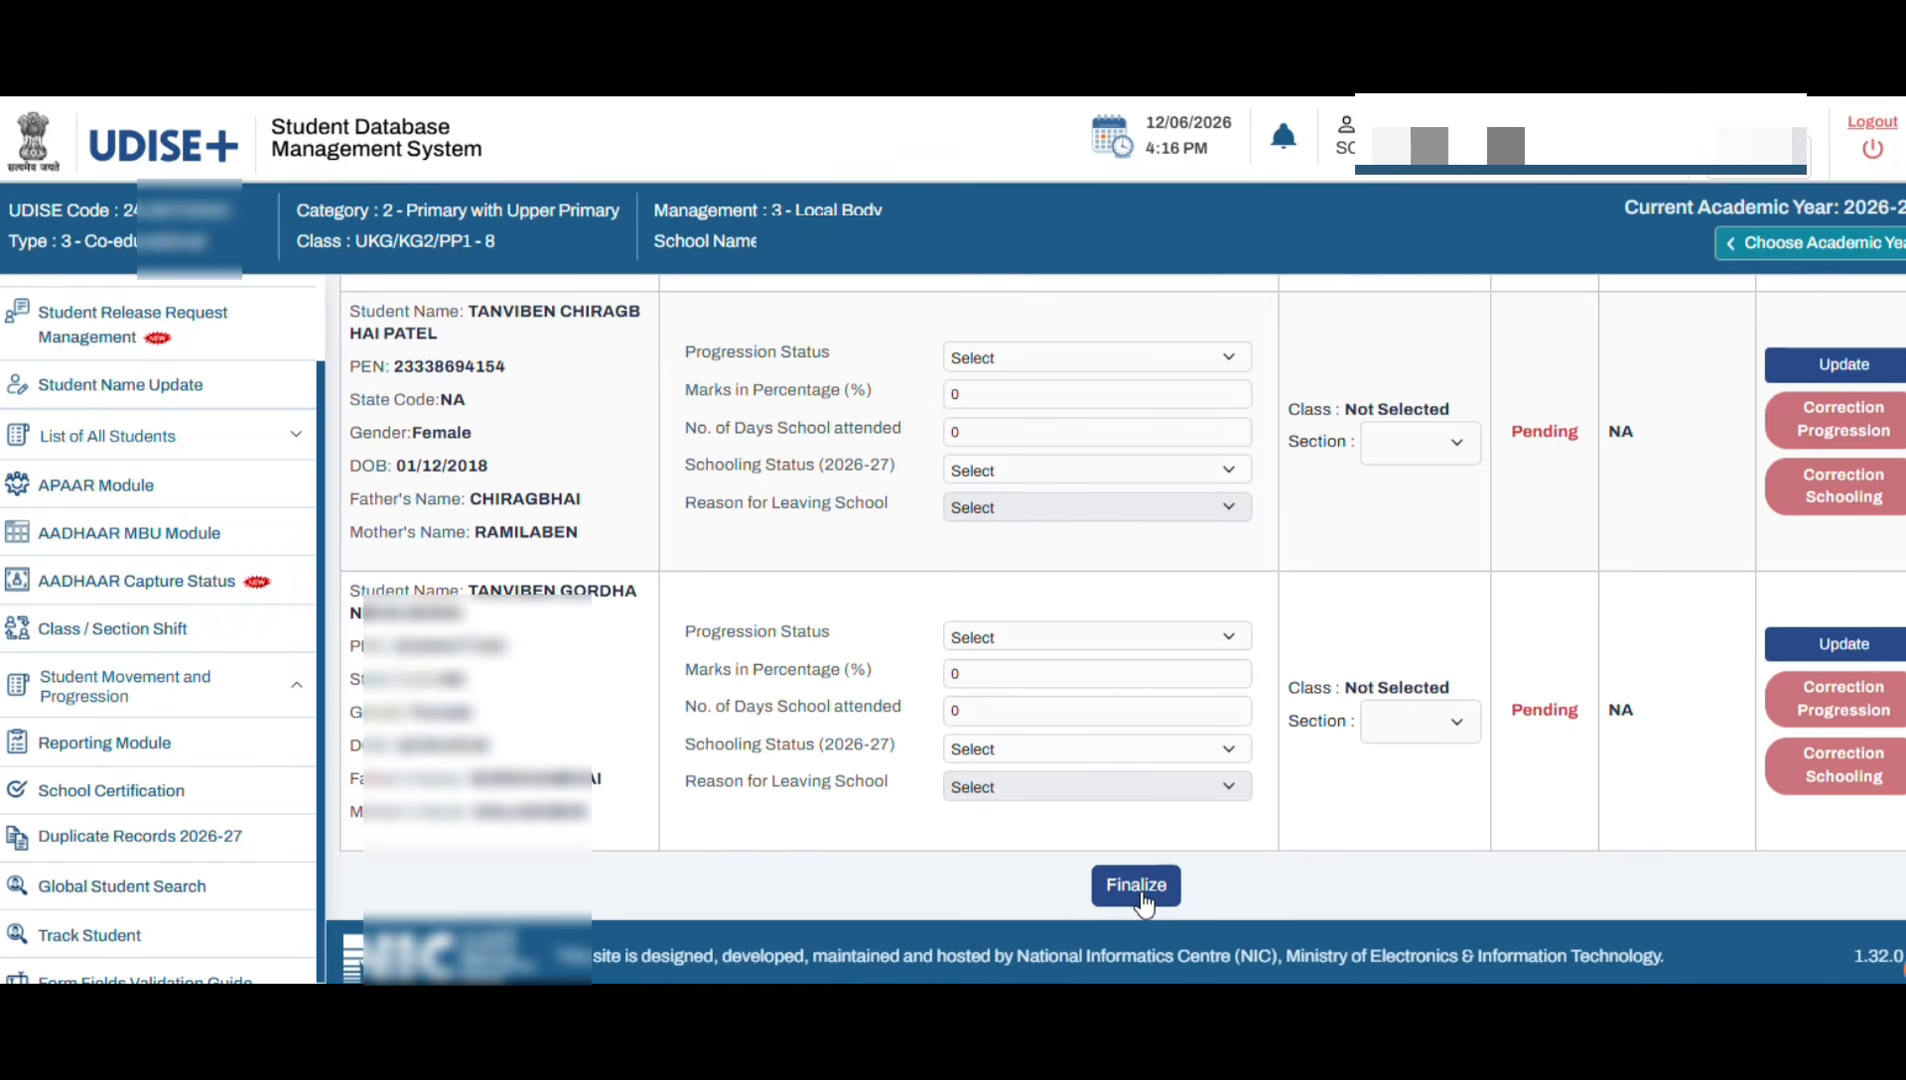
scroll(1412, 790, up, 10)
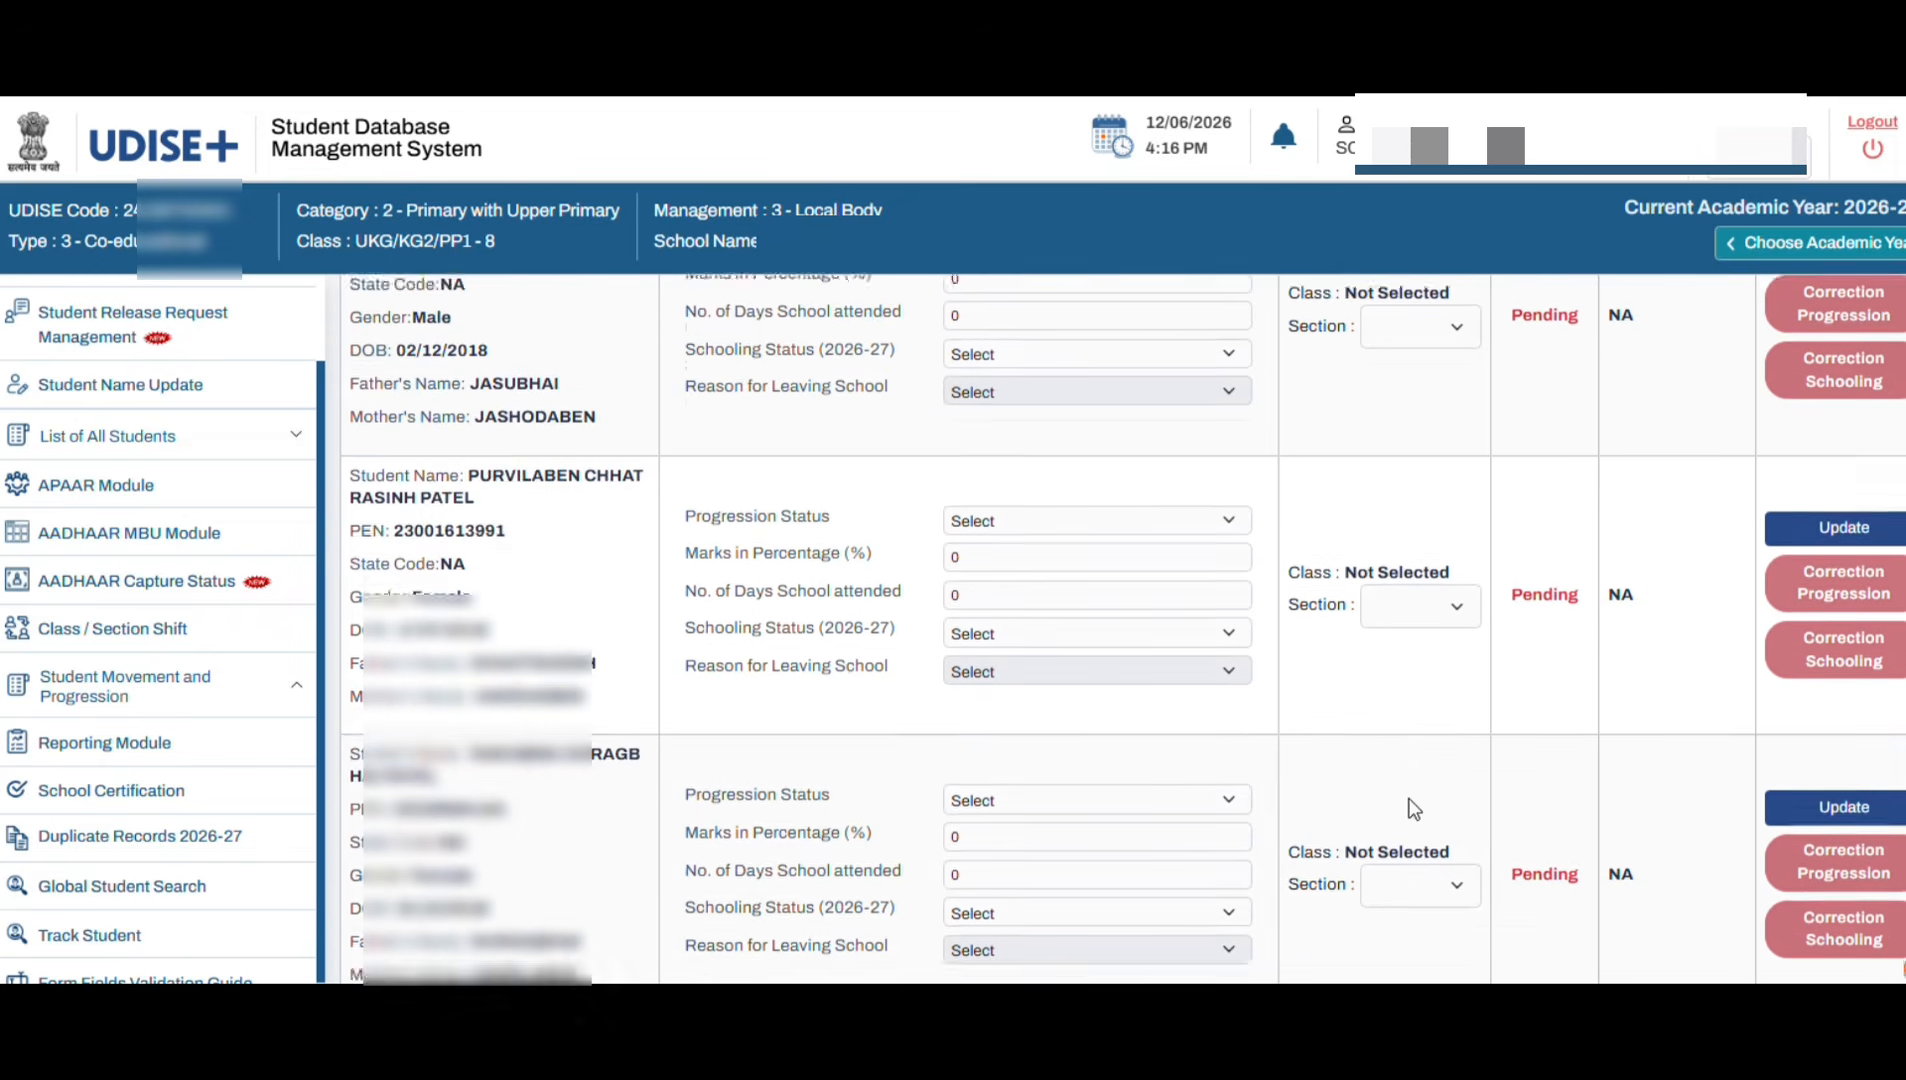
scroll(1412, 805, up, 15)
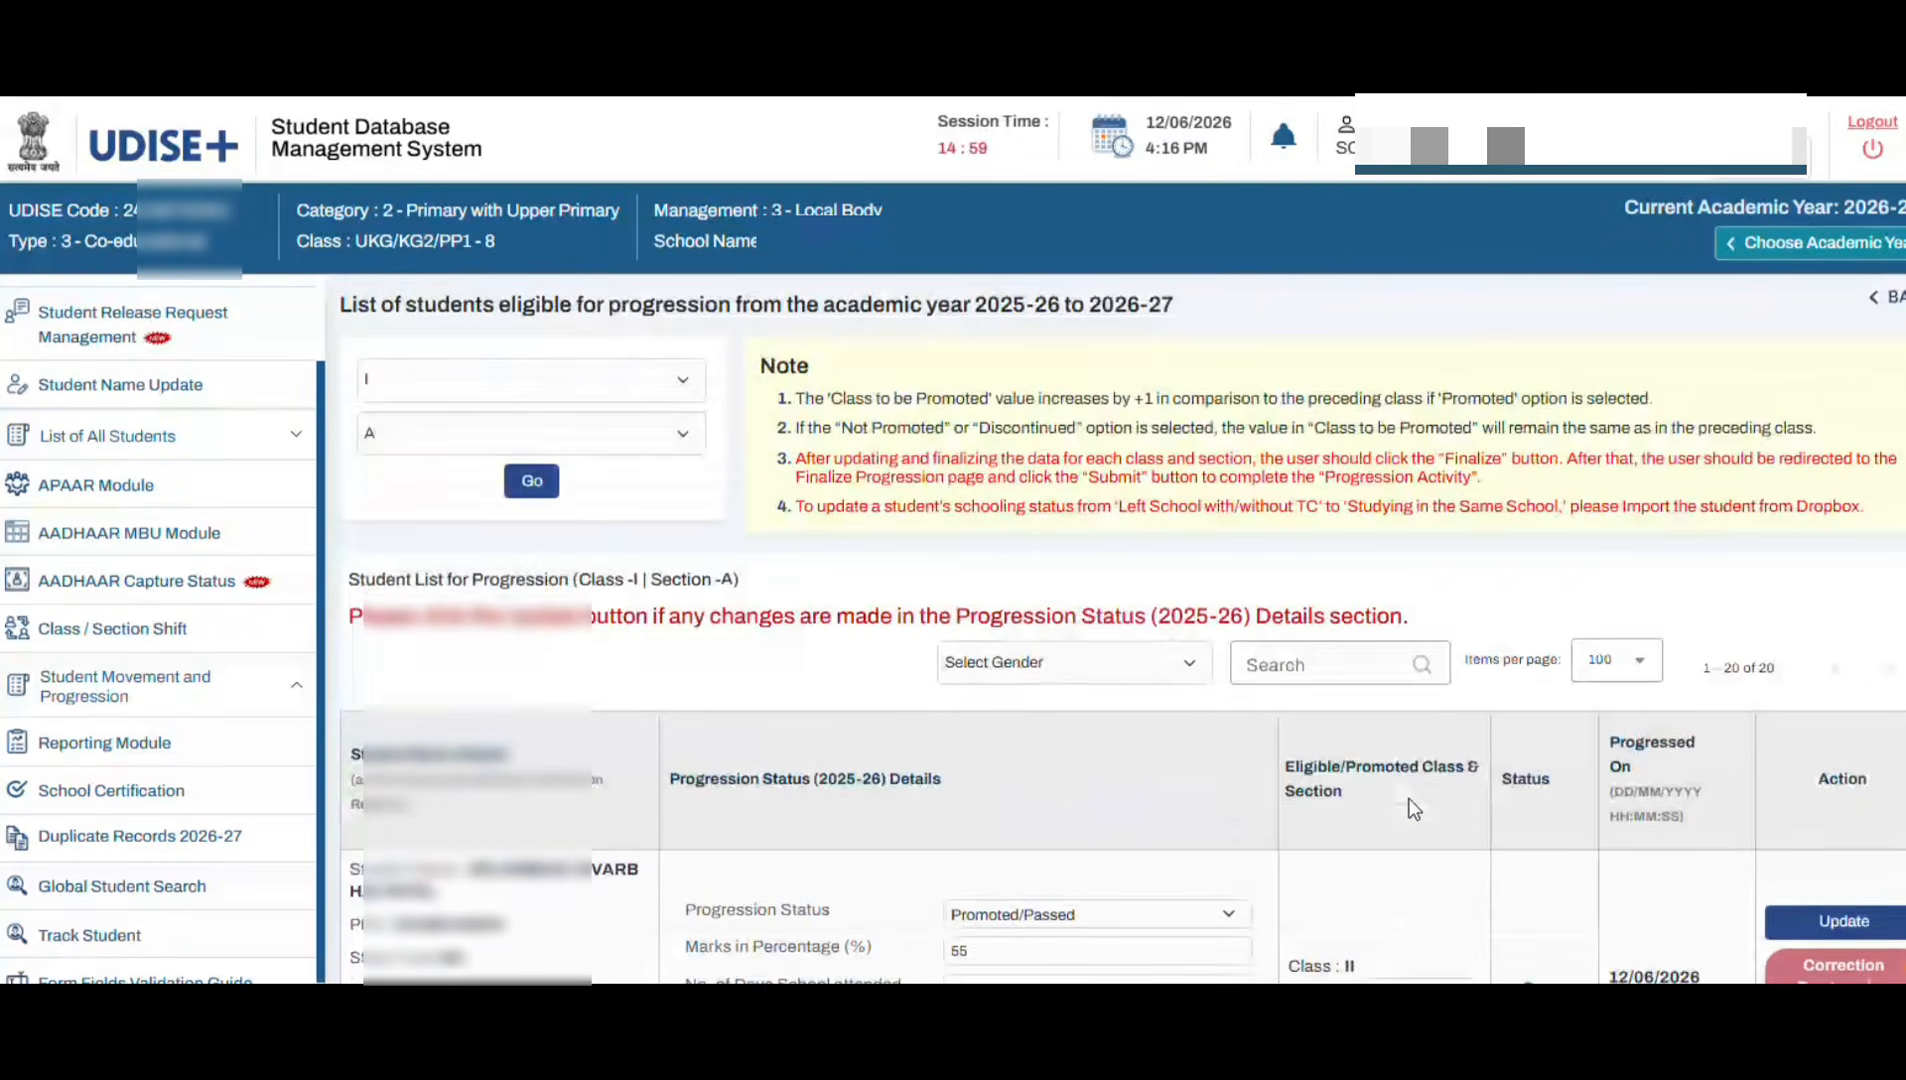
Step: Go back to Progression Activity and open the Finalize Progression page for 2025-26
click(421, 401)
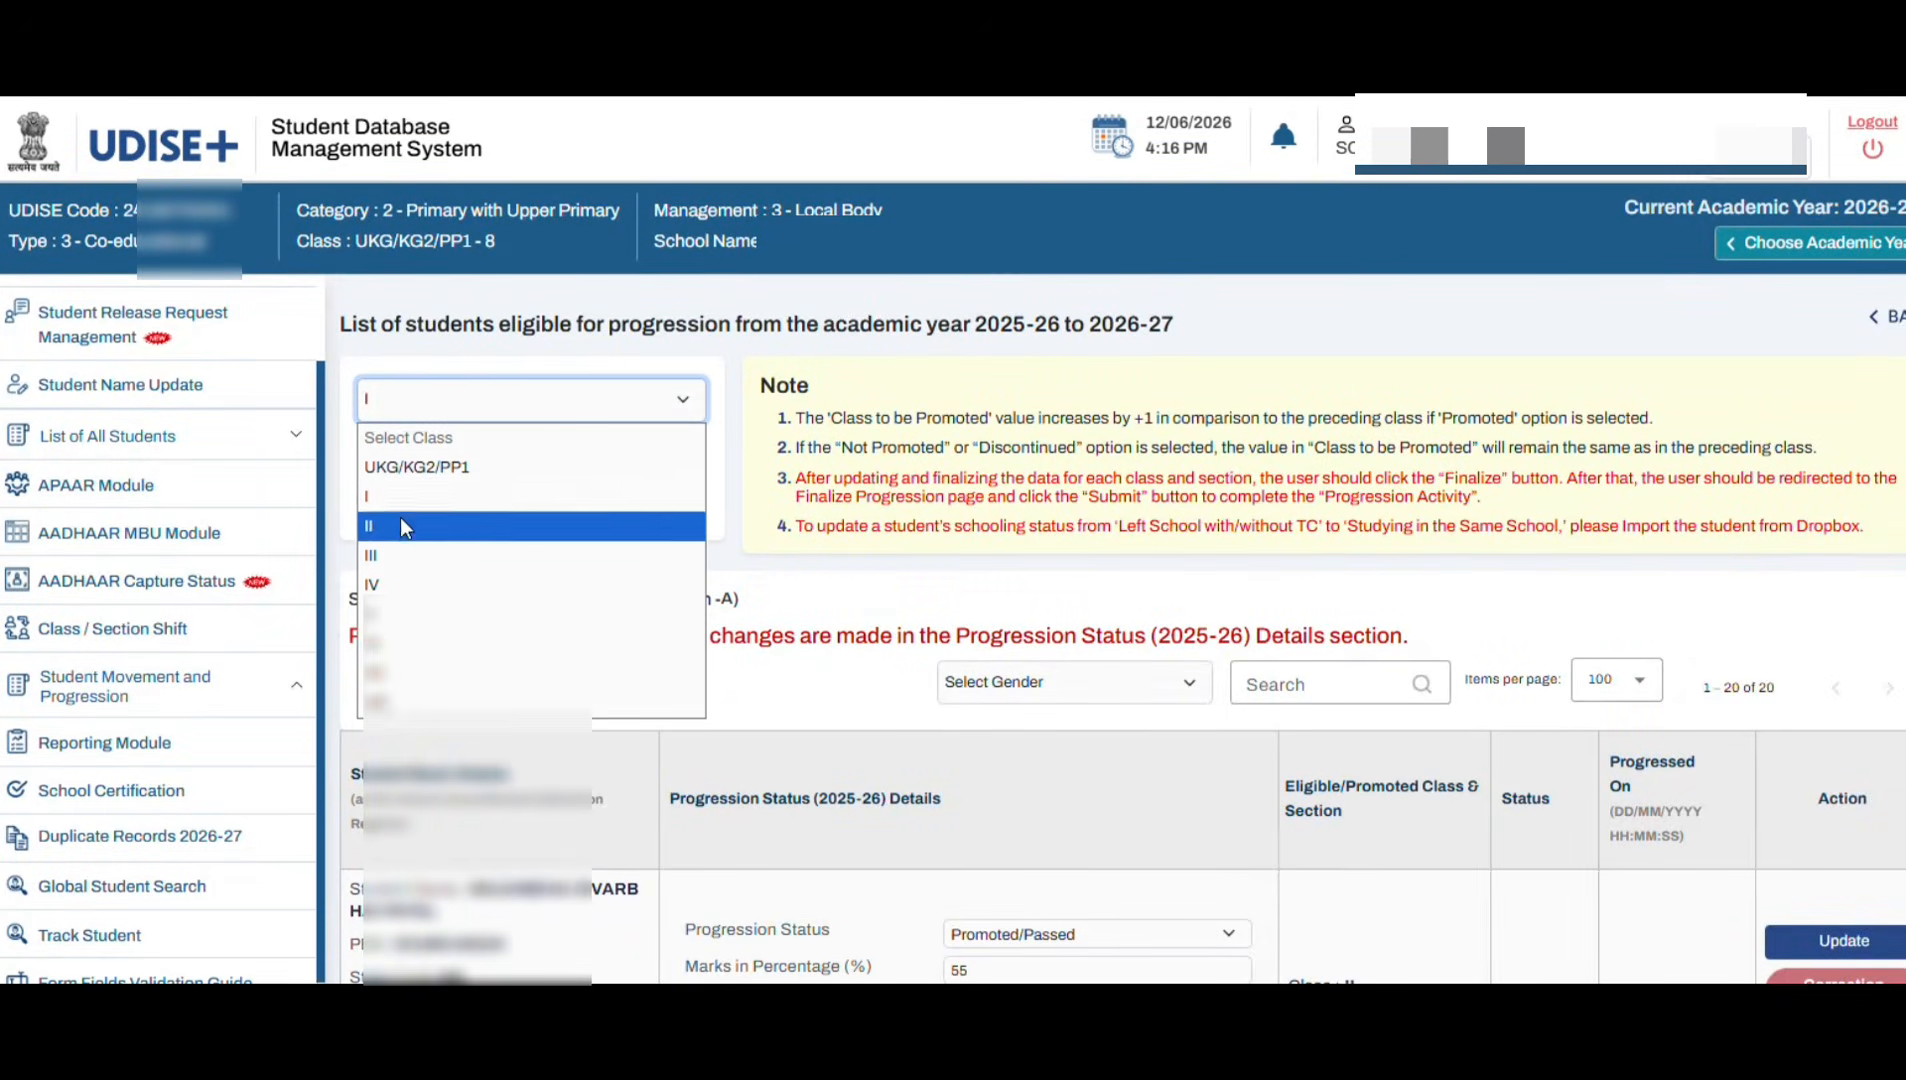
click(804, 593)
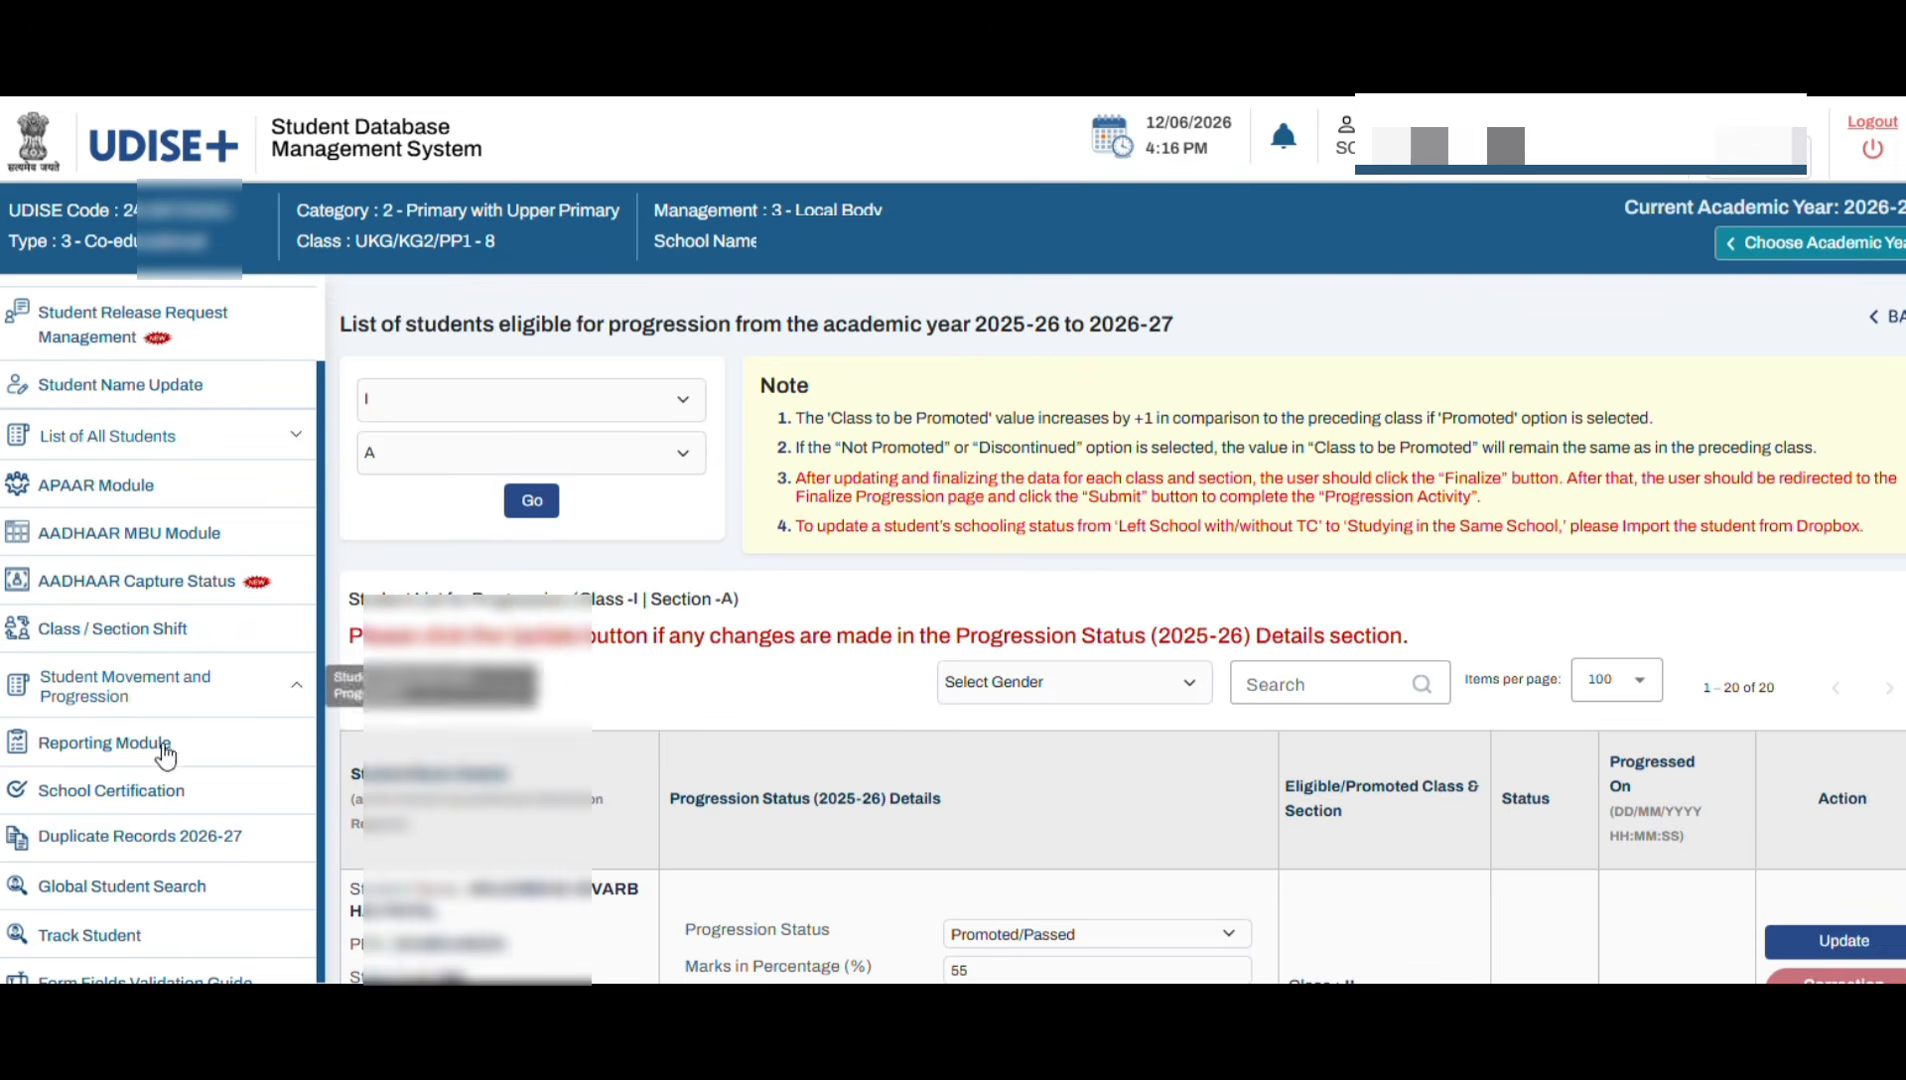
click(108, 700)
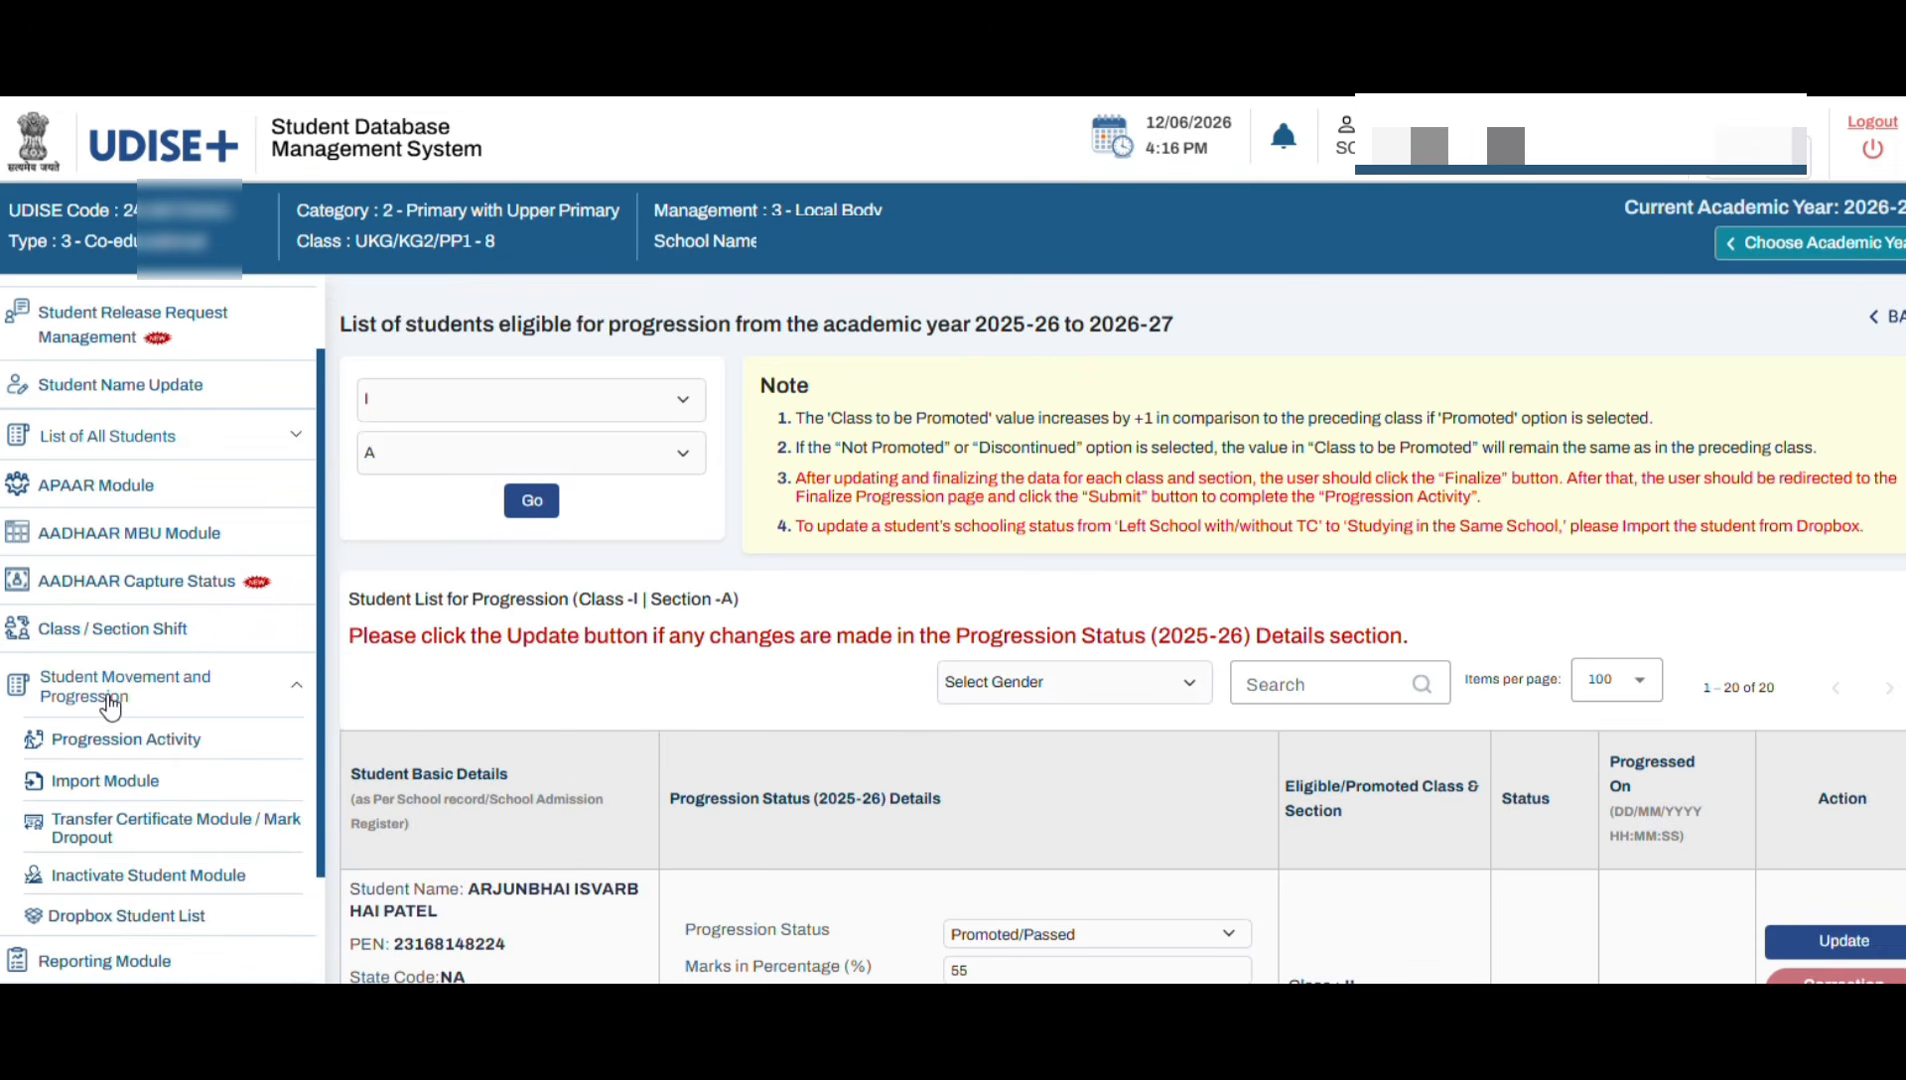
click(120, 742)
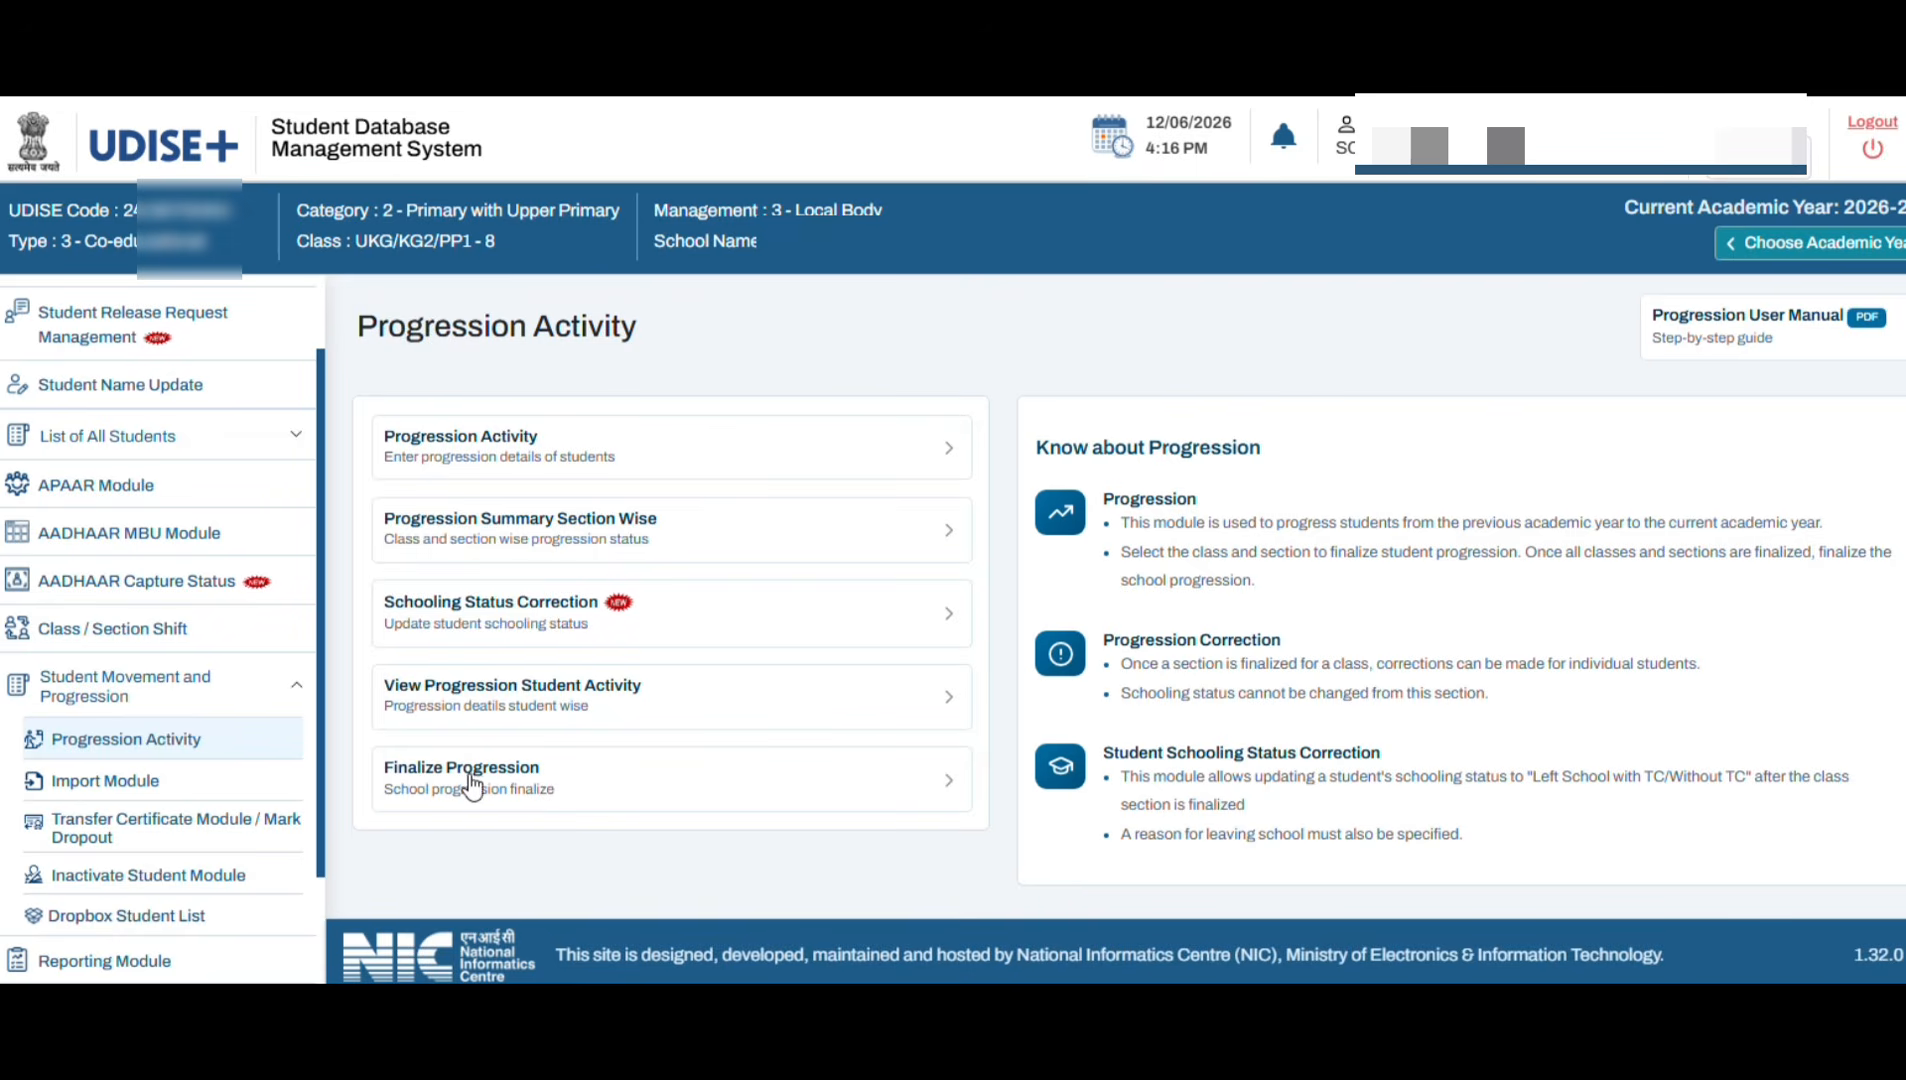
click(502, 786)
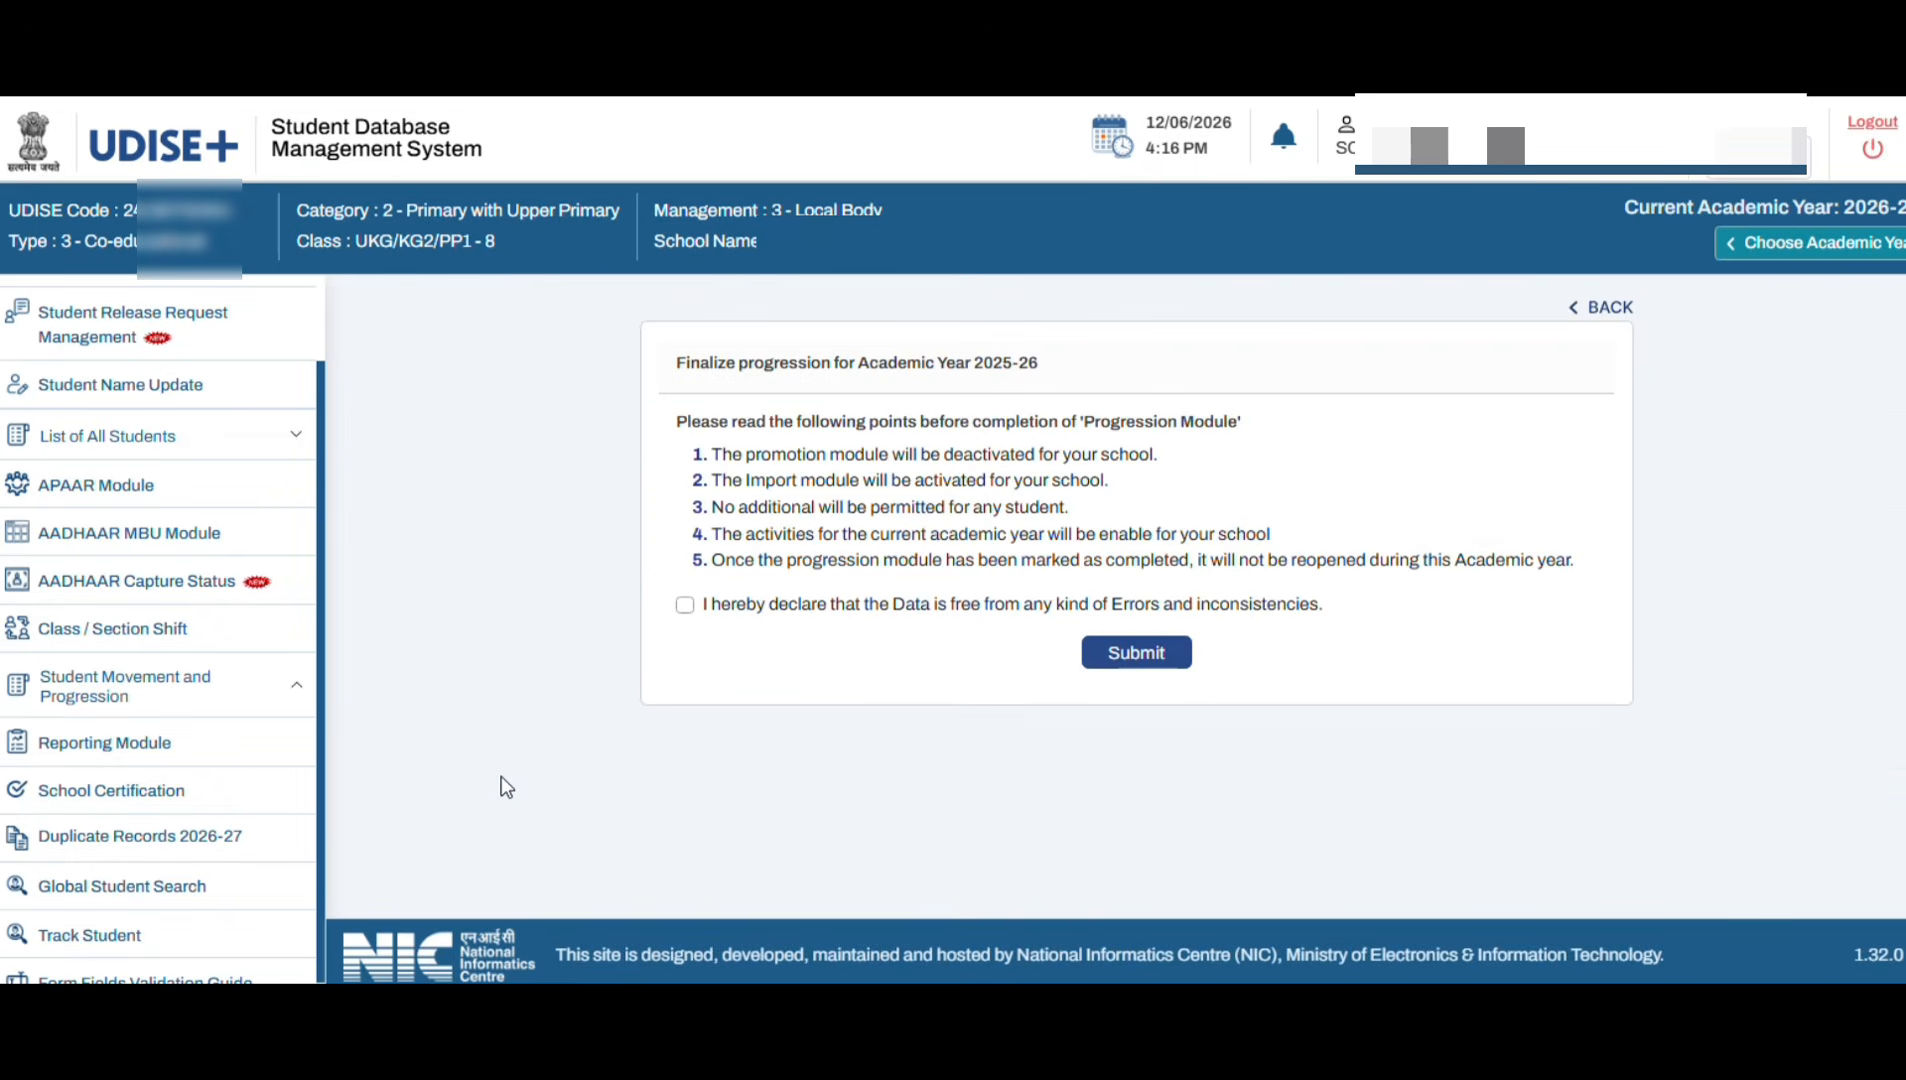
click(685, 606)
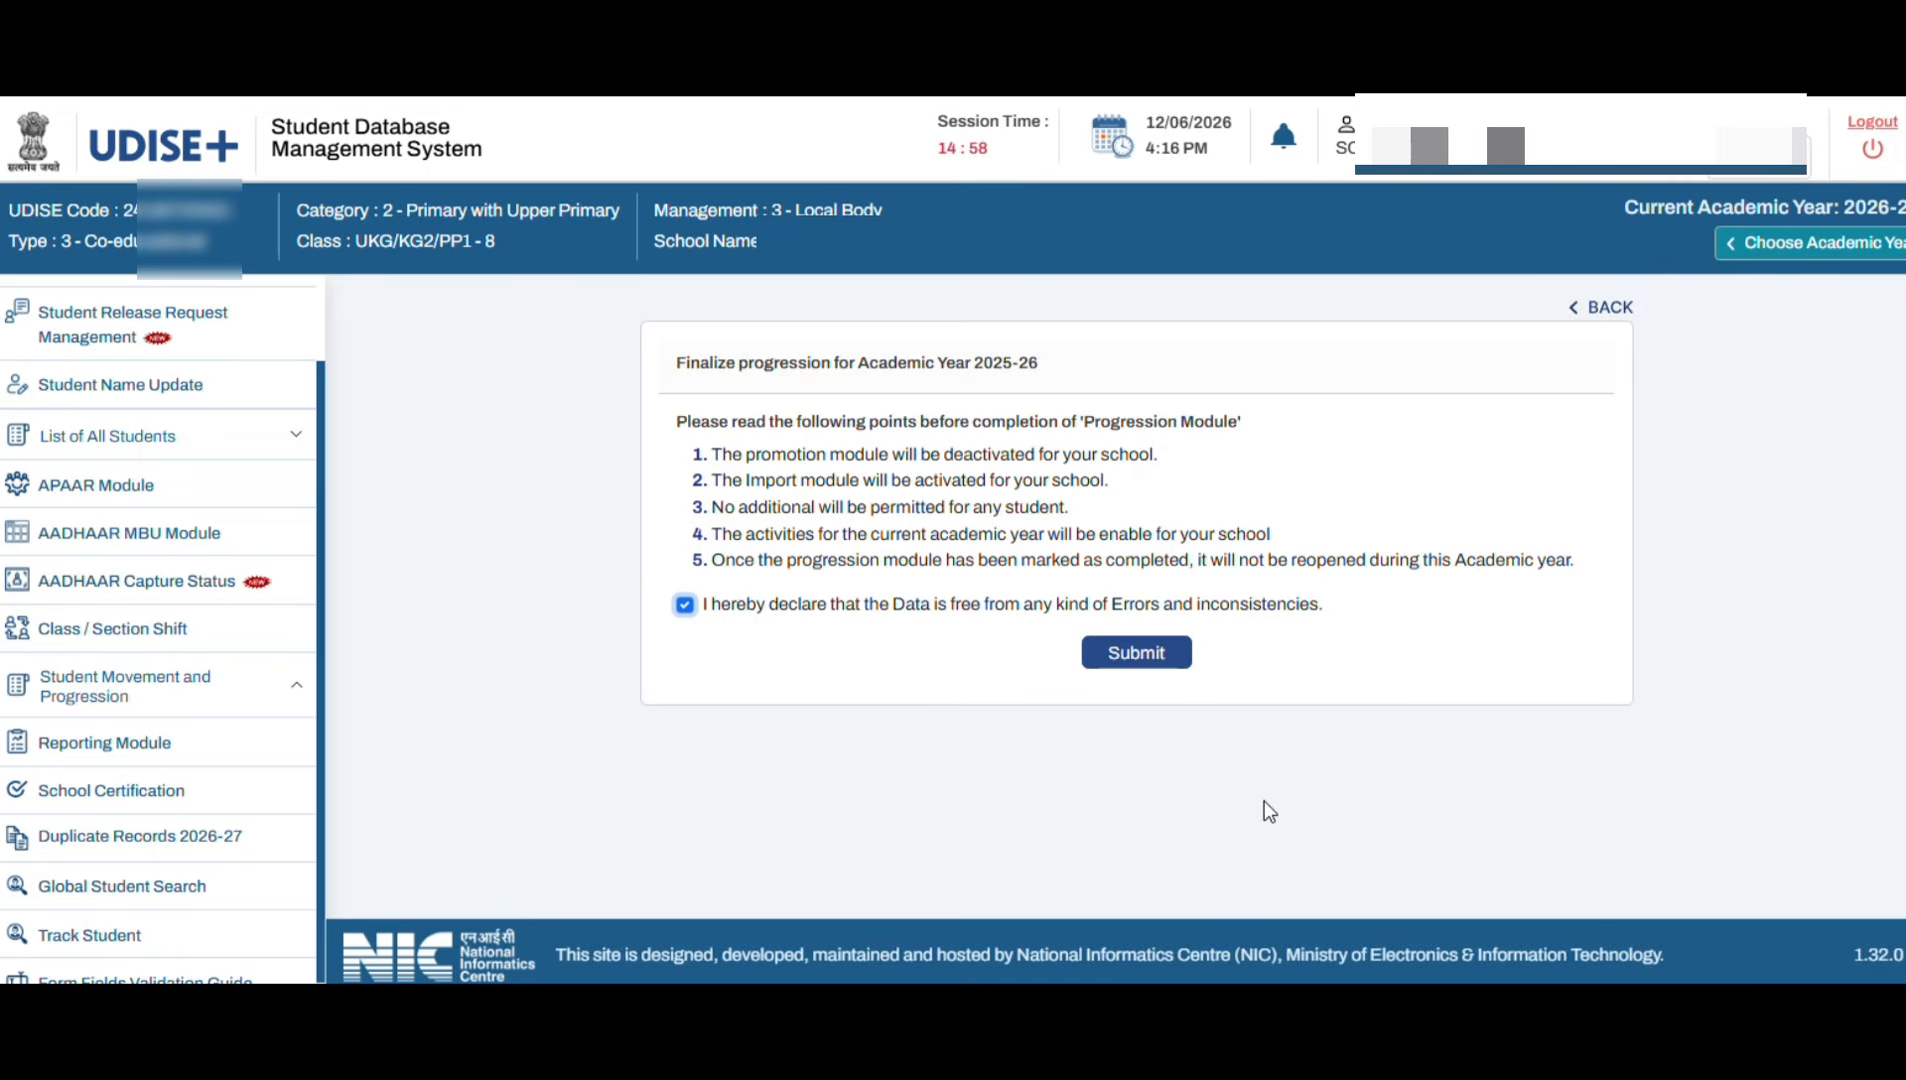
click(685, 605)
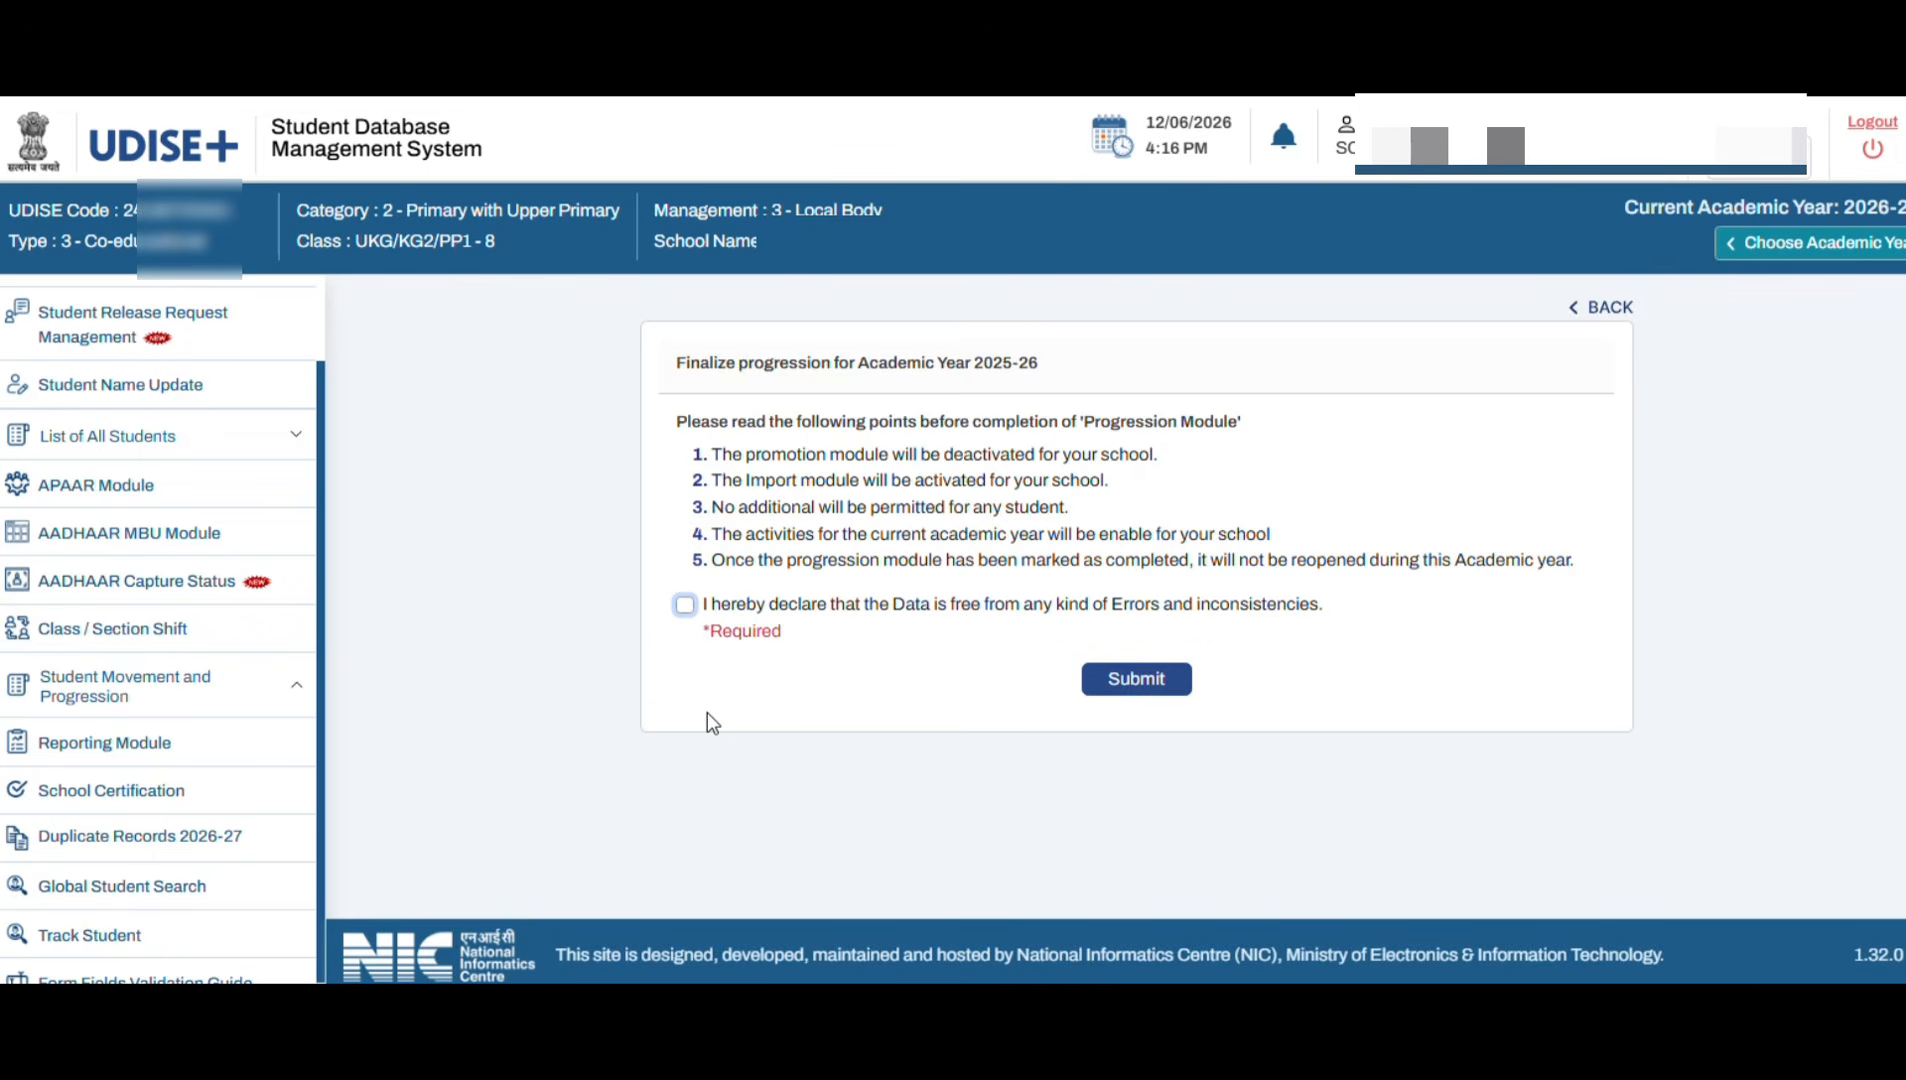